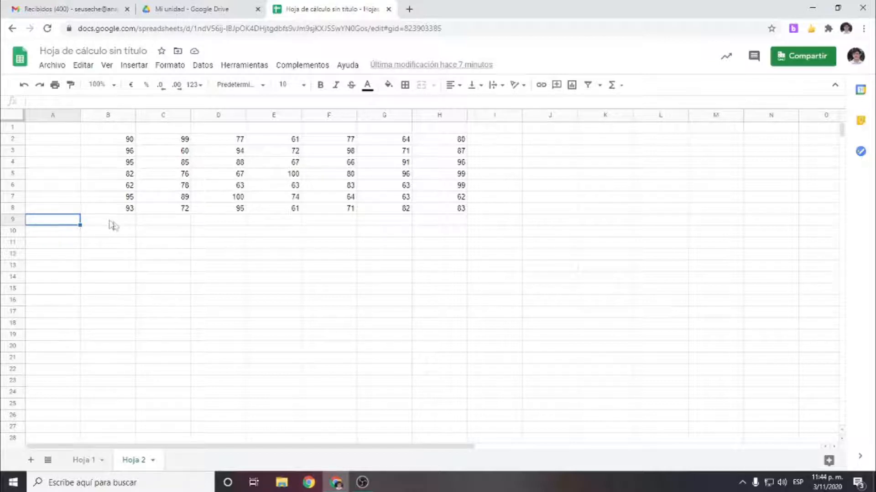
Label cell A11 below the data table as "N# de datos"
{"action": "left_click_drag", "start_coordinate": [119, 139], "coordinate": [460, 209]}
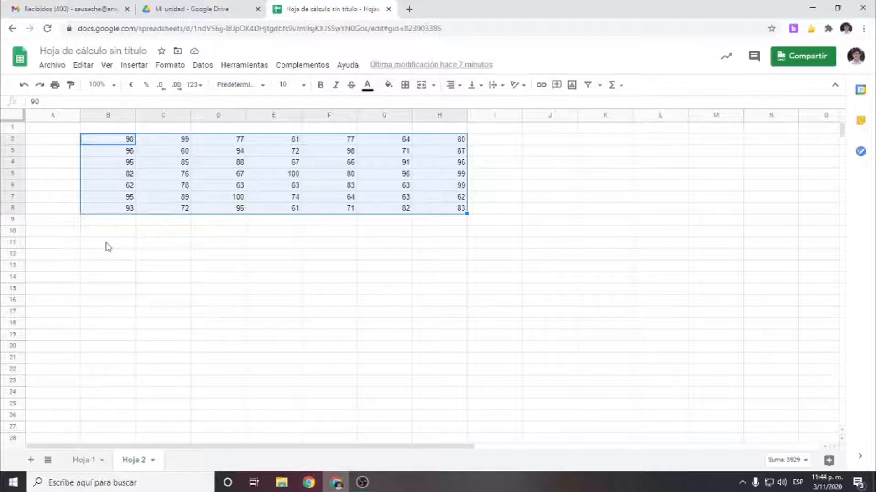
{"action": "left_click", "coordinate": [73, 247]}
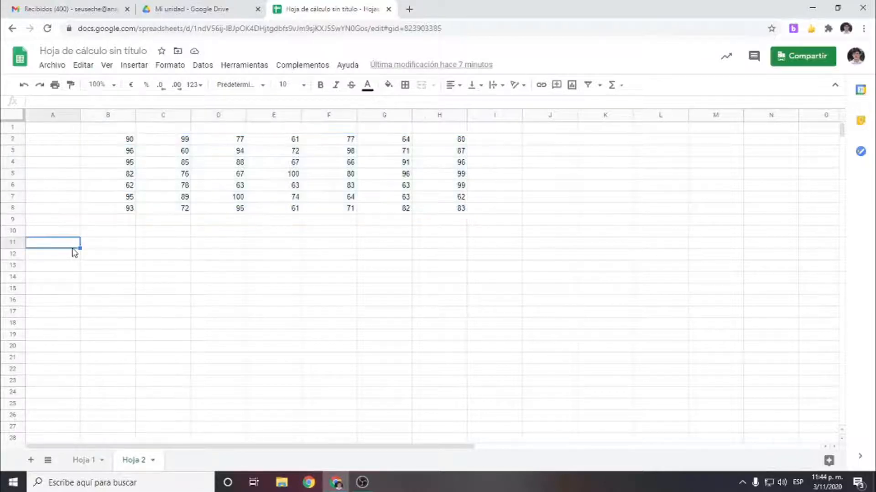
{"action": "type", "text": "N# de datos"}
{"action": "key", "text": "Tab"}
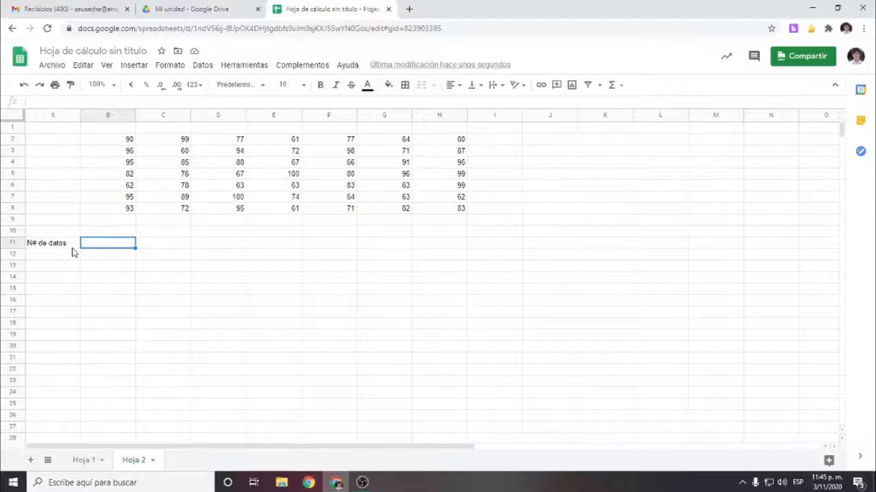
Count the numeric values of the data table in B11 with the formula =CONTAR(B2:H8)
{"action": "type", "text": "="}
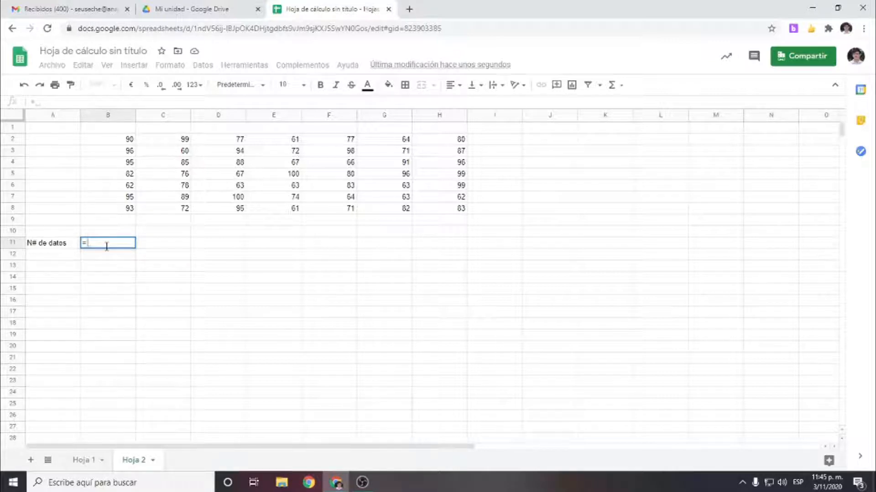
{"action": "type", "text": "con"}
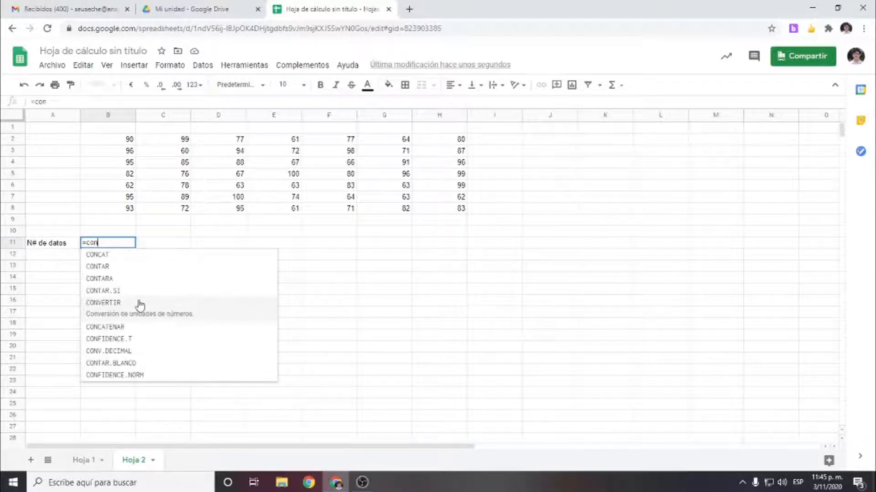
{"action": "type", "text": "t"}
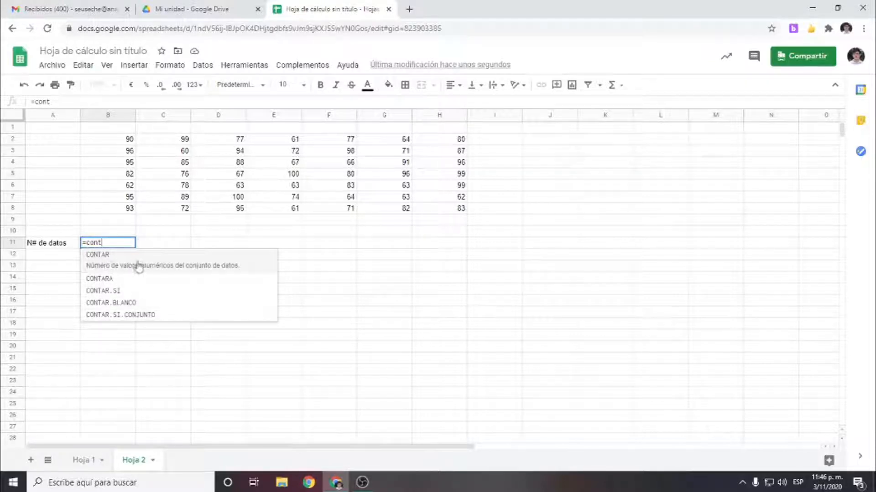
{"action": "left_click", "coordinate": [144, 266]}
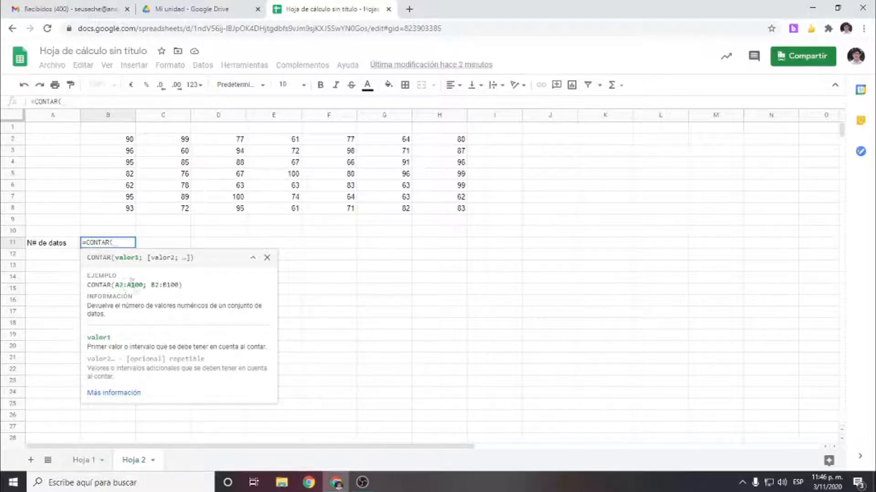
{"action": "left_click", "coordinate": [252, 259]}
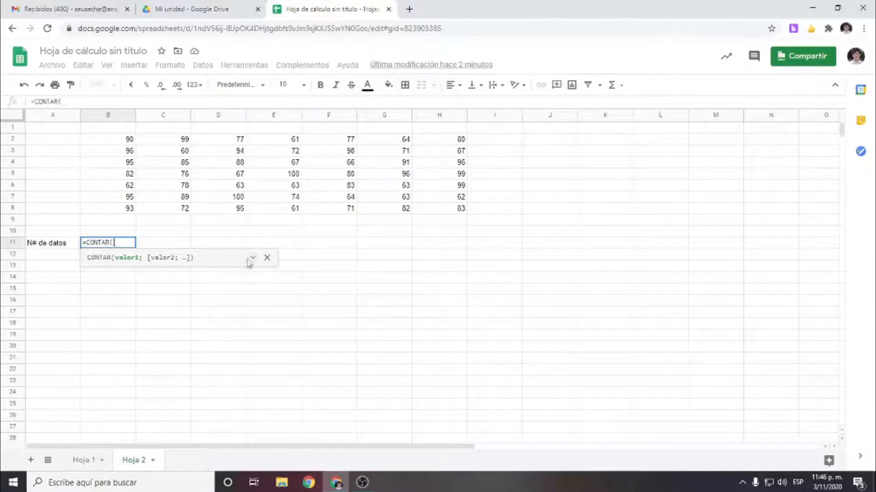
{"action": "left_click", "coordinate": [251, 259]}
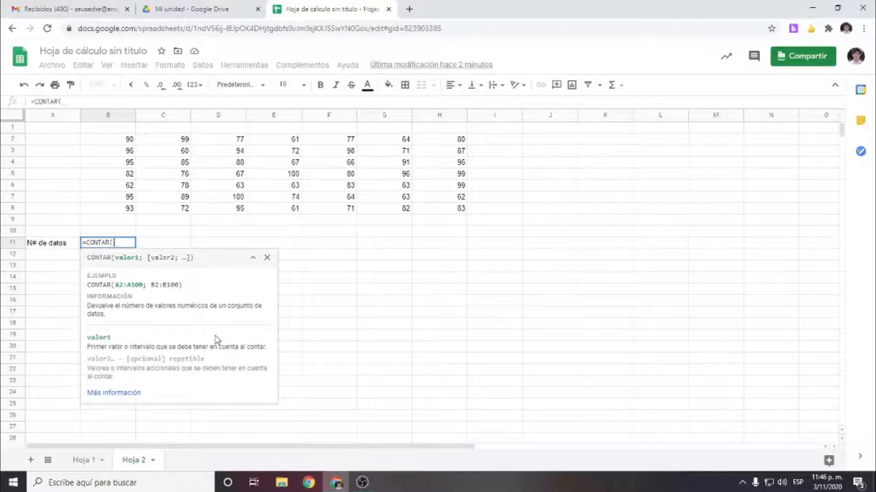
{"action": "left_click", "coordinate": [106, 142]}
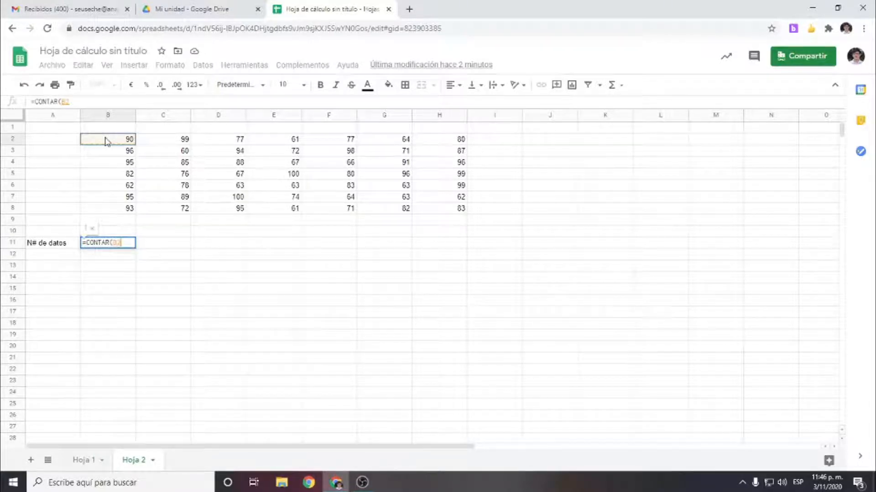
{"action": "left_click_drag", "start_coordinate": [106, 141], "coordinate": [464, 213]}
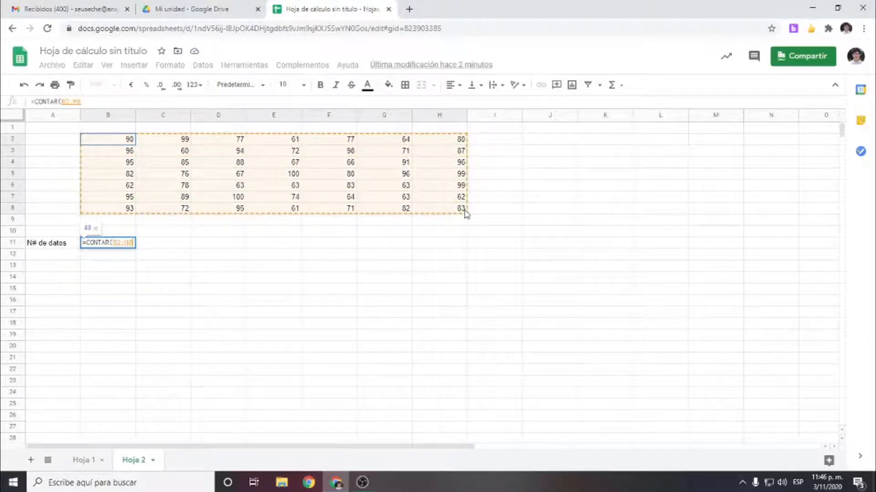
{"action": "left_click_drag", "start_coordinate": [466, 214], "coordinate": [466, 213]}
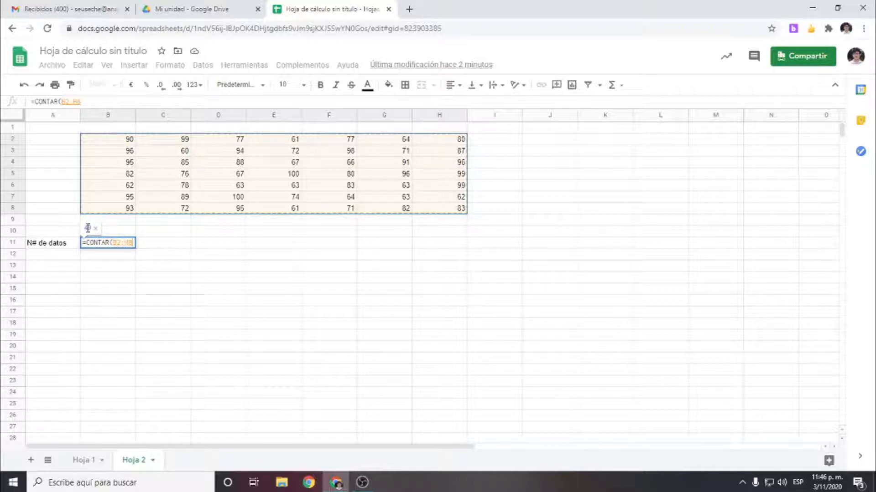
{"action": "key", "text": "Return"}
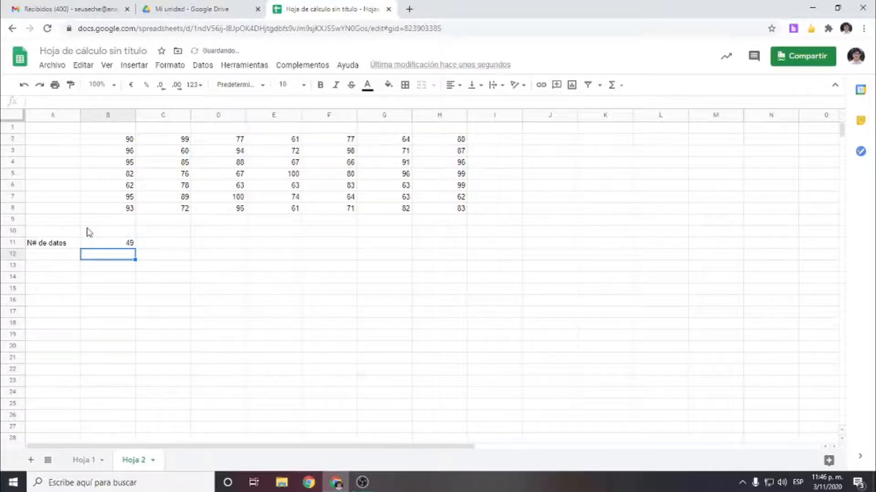
{"action": "left_click", "coordinate": [120, 245]}
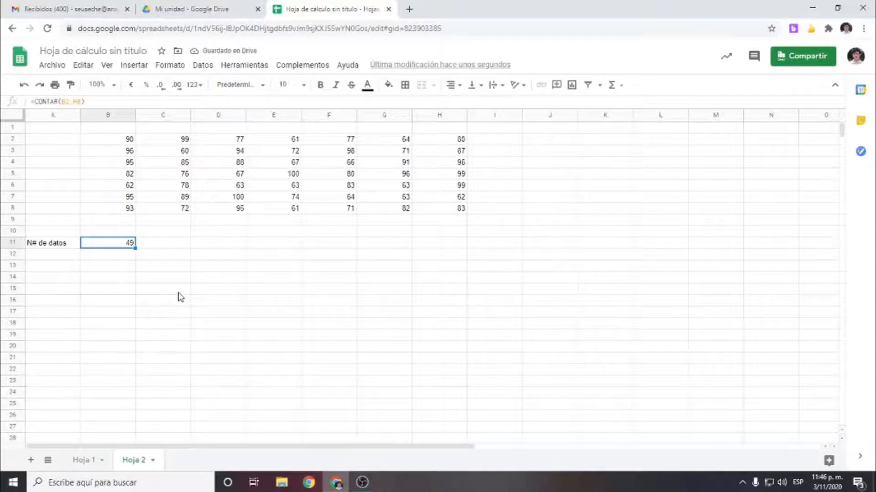
Enter the labels "Mín" in A13 and "Máx" in A14
{"action": "left_click", "coordinate": [64, 267]}
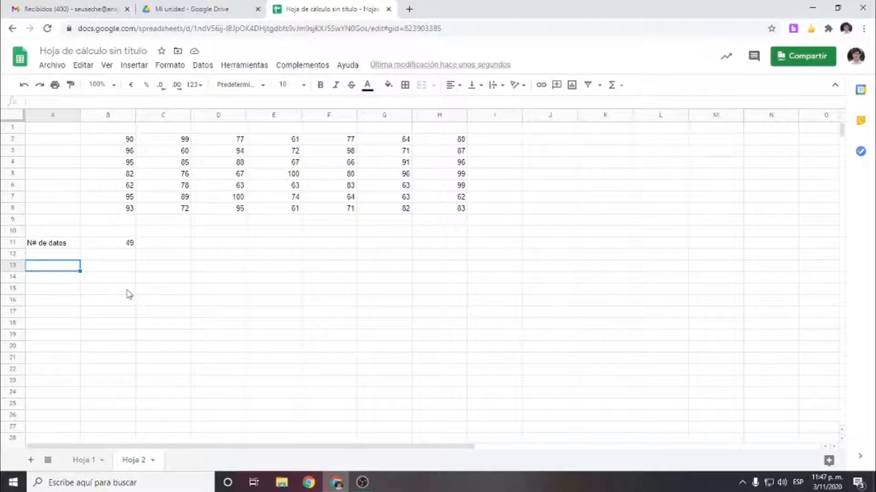
{"action": "type", "text": "Min"}
{"action": "key", "text": "Return"}
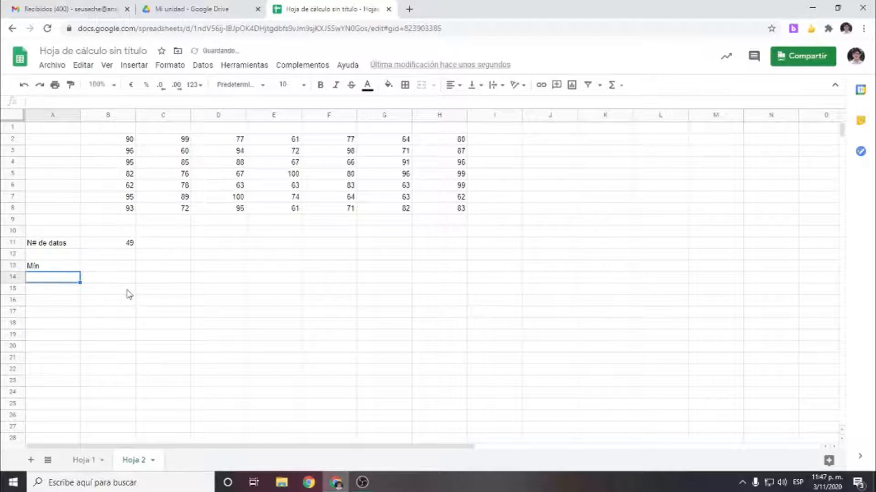
{"action": "type", "text": "Máx"}
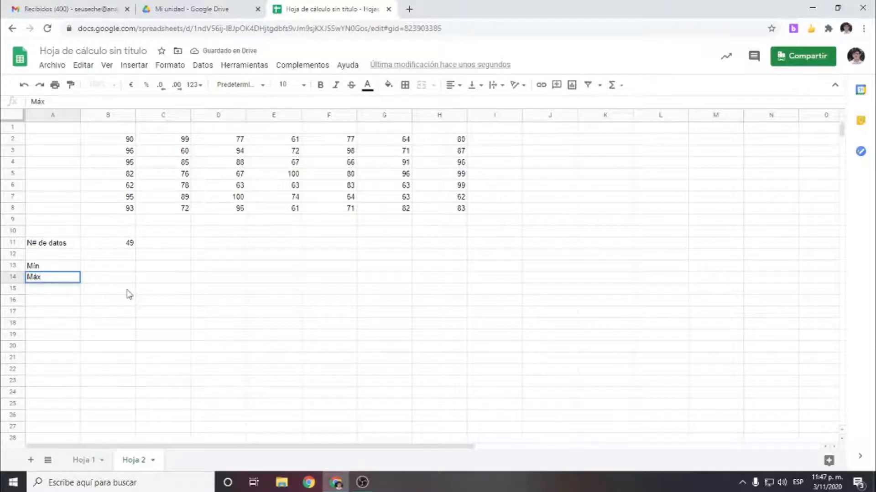
{"action": "key", "text": "Up"}
Calculate the minimum of the data table in B13 with the formula =MIN(B2:H8)
{"action": "key", "text": "Right"}
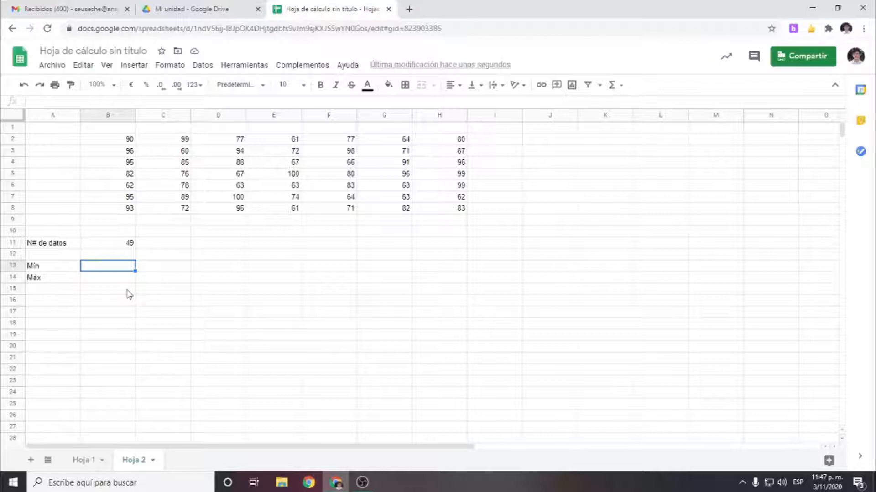
{"action": "type", "text": "="}
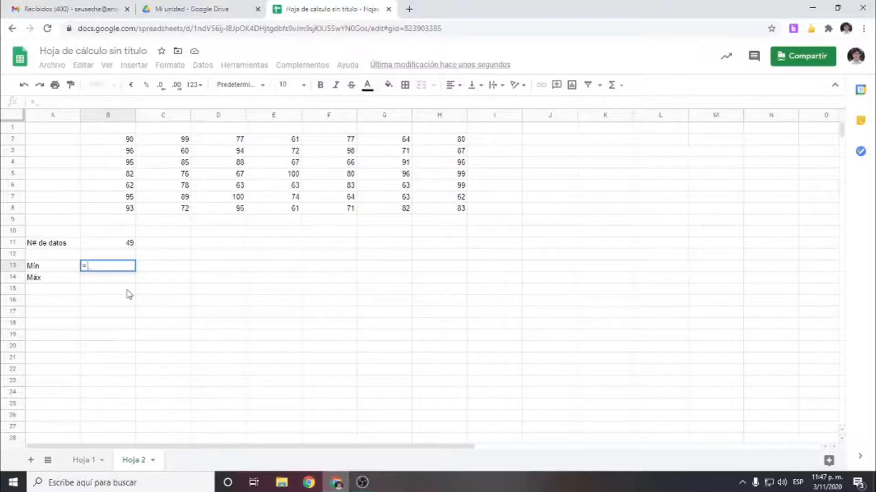
{"action": "type", "text": "mi"}
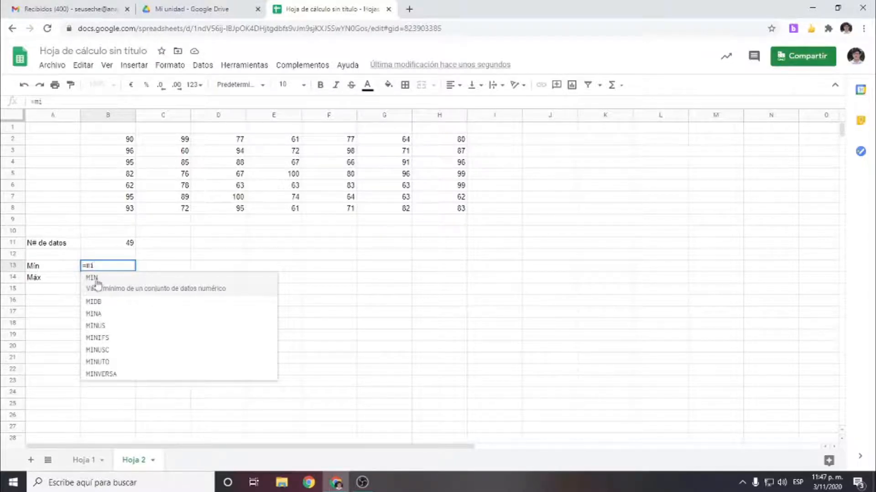
{"action": "left_click", "coordinate": [137, 288]}
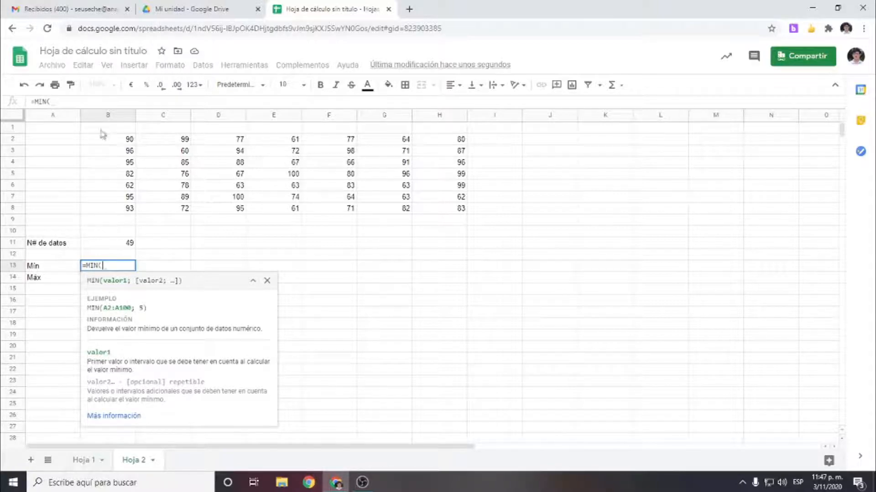
{"action": "left_click_drag", "start_coordinate": [104, 139], "coordinate": [462, 210]}
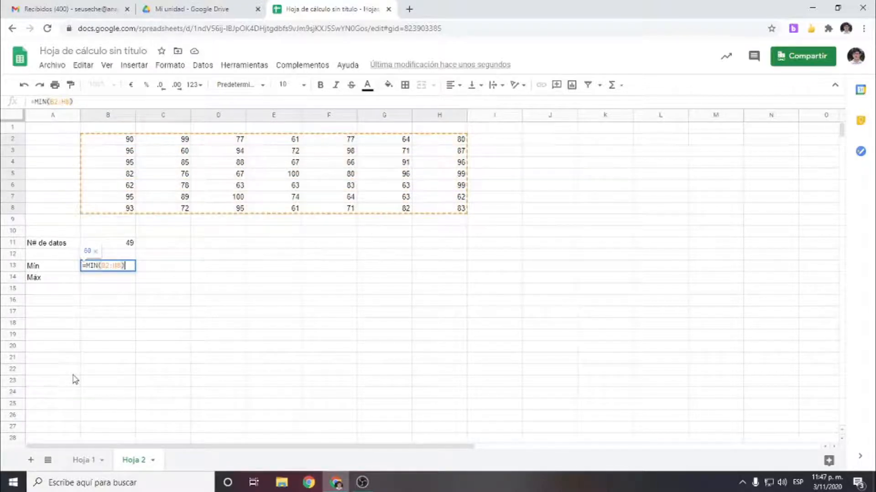
{"action": "key", "text": "Return"}
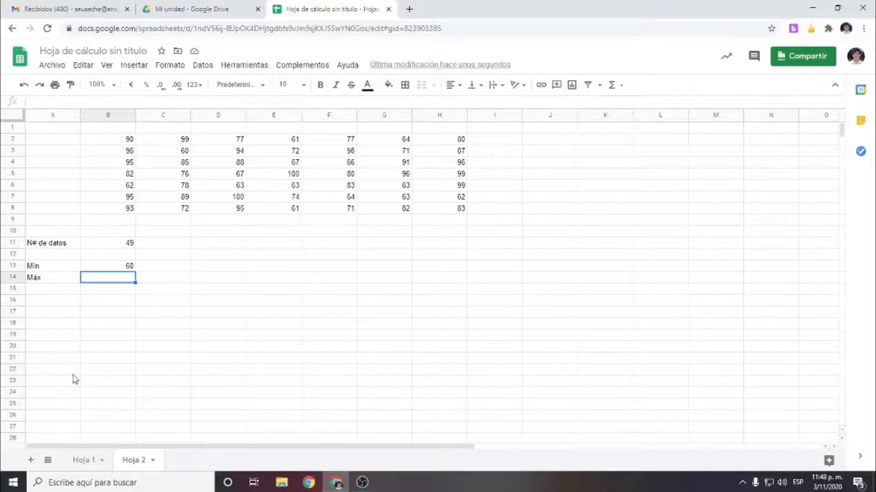
Calculate the maximum of the data table in B14 with the formula =MAX(B2:H8)
{"action": "type", "text": "="}
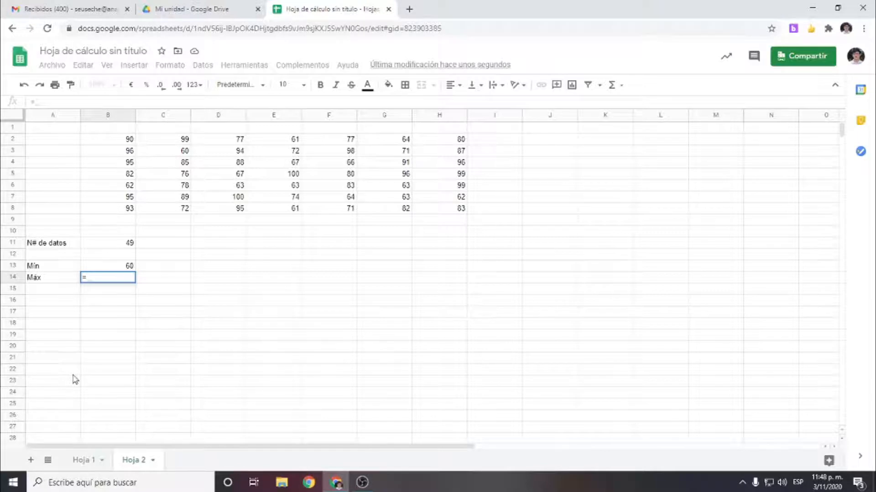
{"action": "type", "text": "ma"}
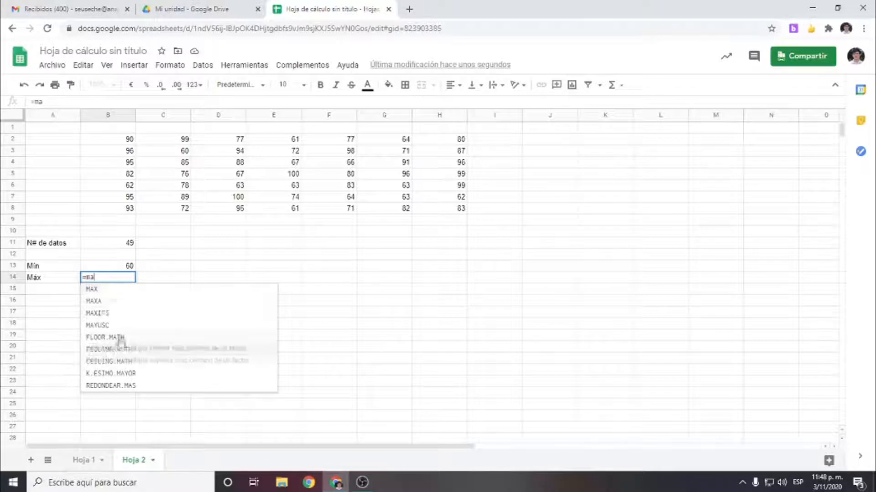
{"action": "left_click", "coordinate": [124, 295]}
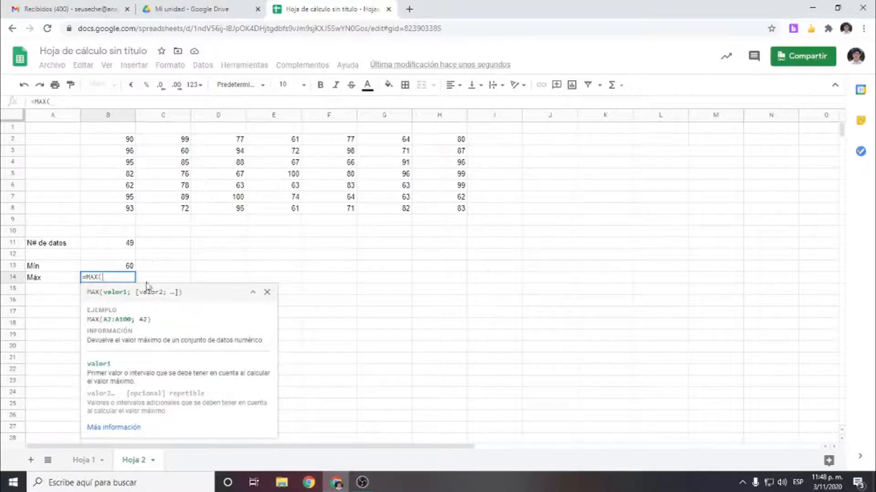
{"action": "left_click_drag", "start_coordinate": [116, 142], "coordinate": [461, 209]}
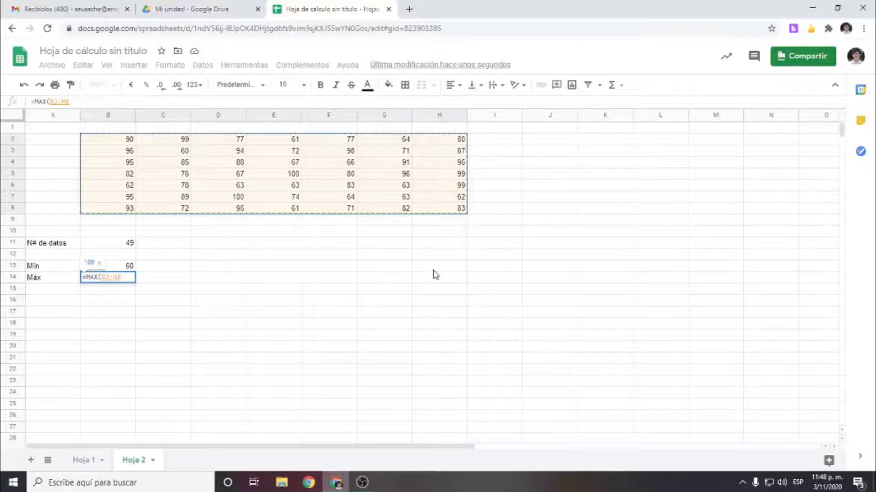
{"action": "key", "text": "Return"}
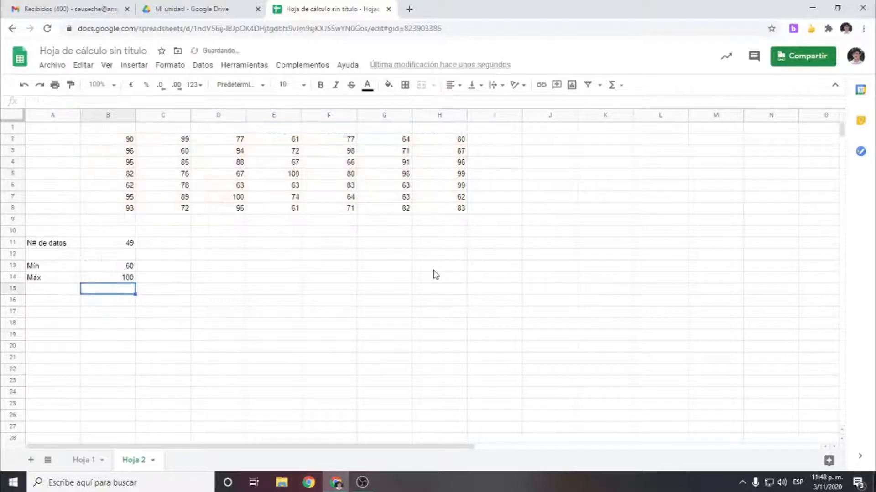
Label cell A16 as "Rango", leaving one empty row under the maximum
{"action": "key", "text": "Up"}
{"action": "key", "text": "Up"}
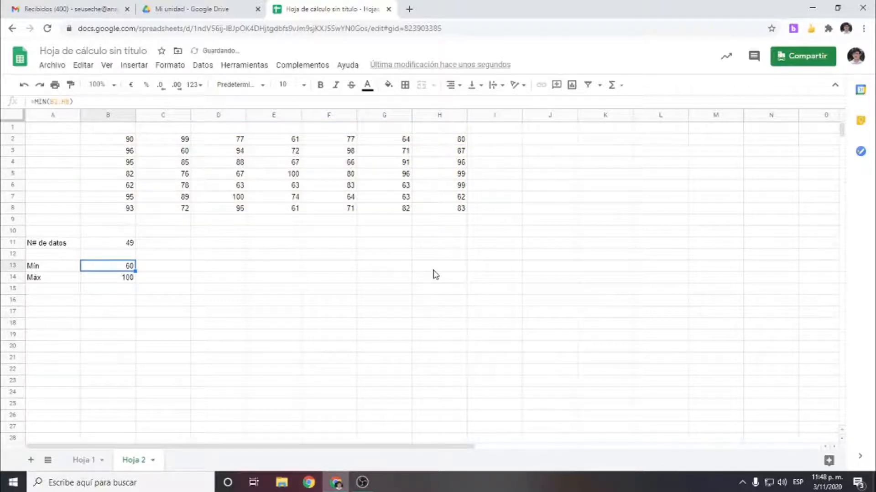
{"action": "key", "text": "Down"}
{"action": "key", "text": "Down"}
{"action": "key", "text": "Down"}
{"action": "key", "text": "Left"}
{"action": "type", "text": "Rang"}
{"action": "type", "text": "a"}
{"action": "key", "text": "BackSpace"}
{"action": "type", "text": "o"}
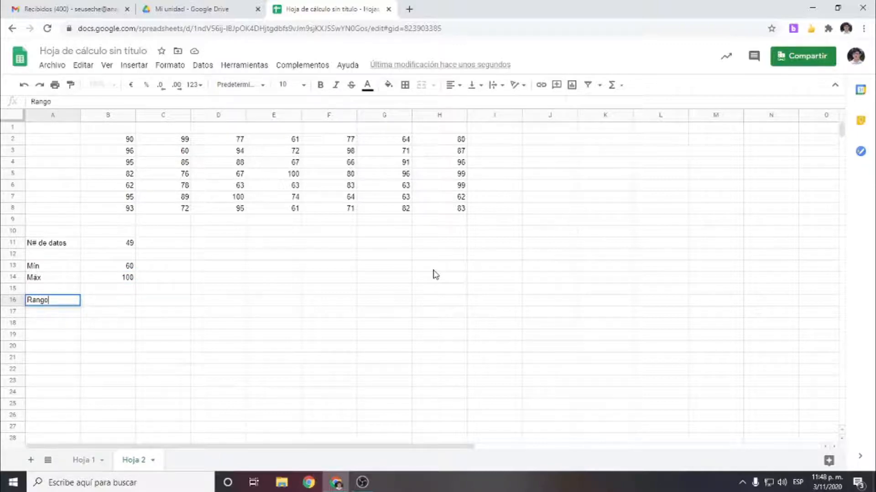
{"action": "key", "text": "Tab"}
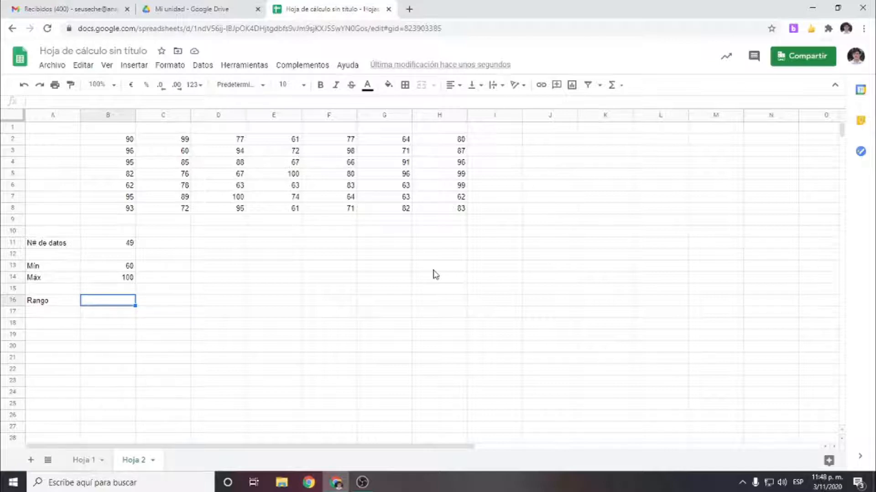
Calculate the range in B16 as maximum minus minimum with the formula =B14-B13
{"action": "type", "text": "="}
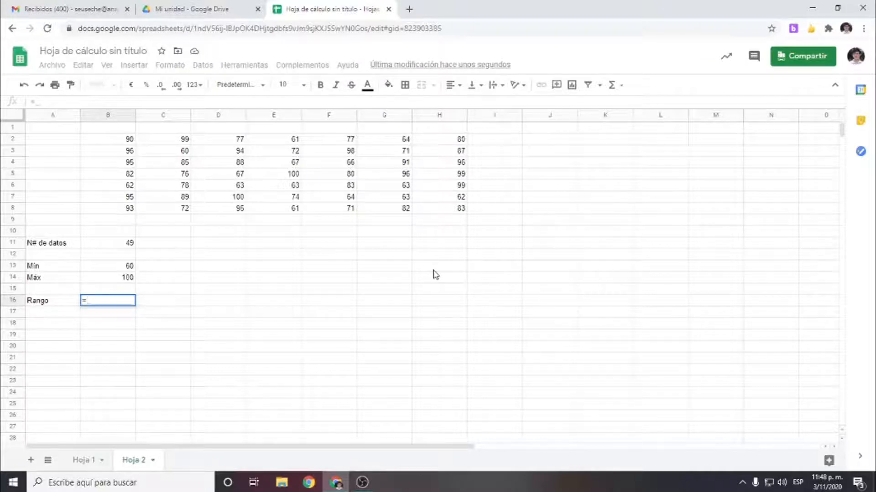
{"action": "type", "text": "100"}
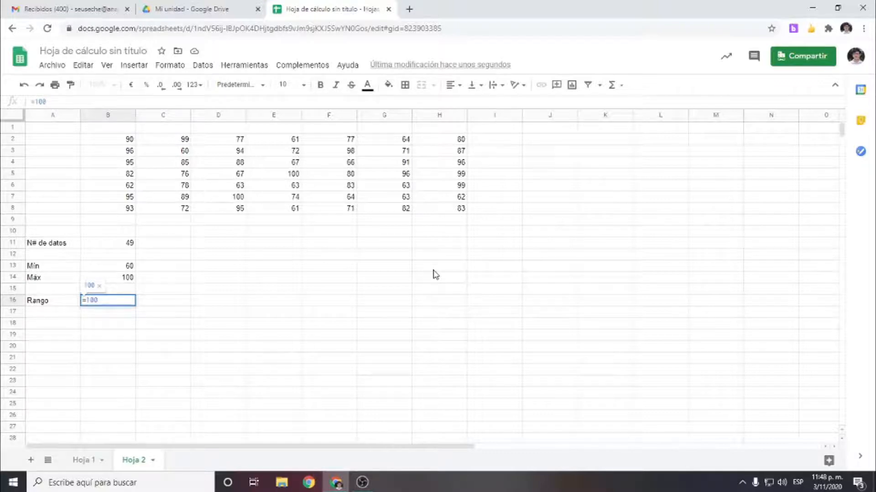
{"action": "key", "text": "BackSpace"}
{"action": "key", "text": "BackSpace"}
{"action": "key", "text": "BackSpace"}
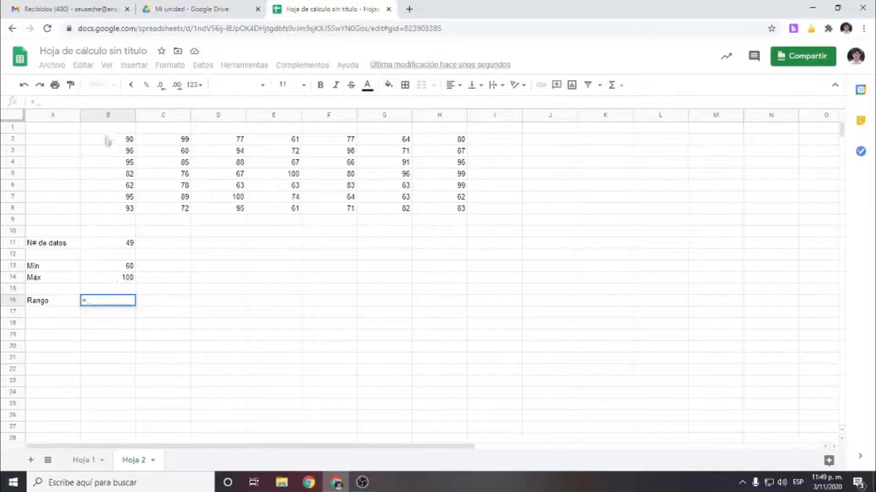
{"action": "left_click", "coordinate": [99, 281]}
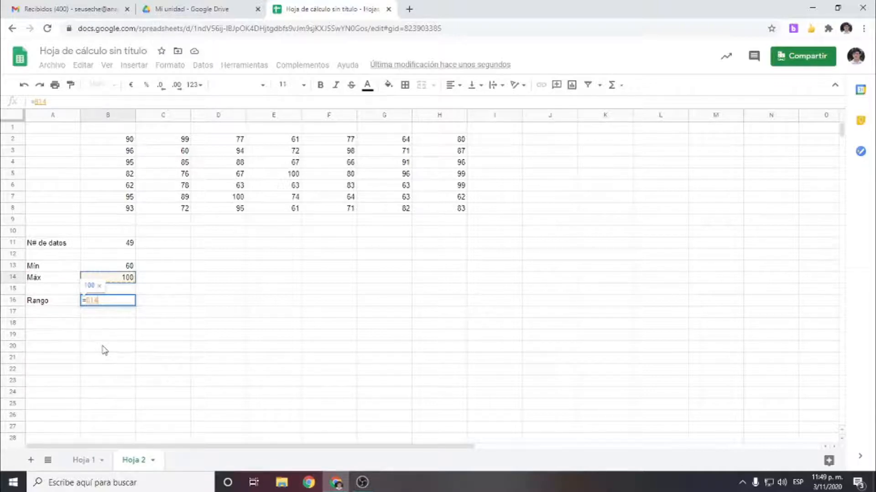
{"action": "type", "text": "-"}
{"action": "left_click", "coordinate": [114, 268]}
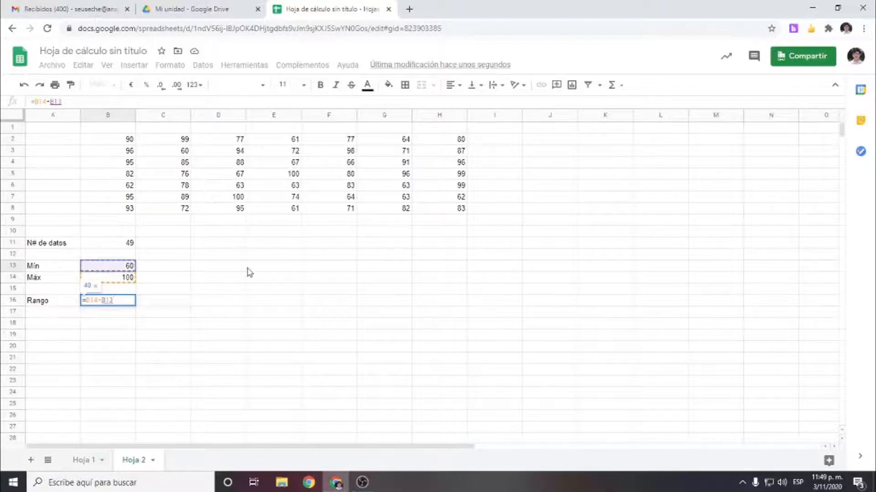
{"action": "key", "text": "Return"}
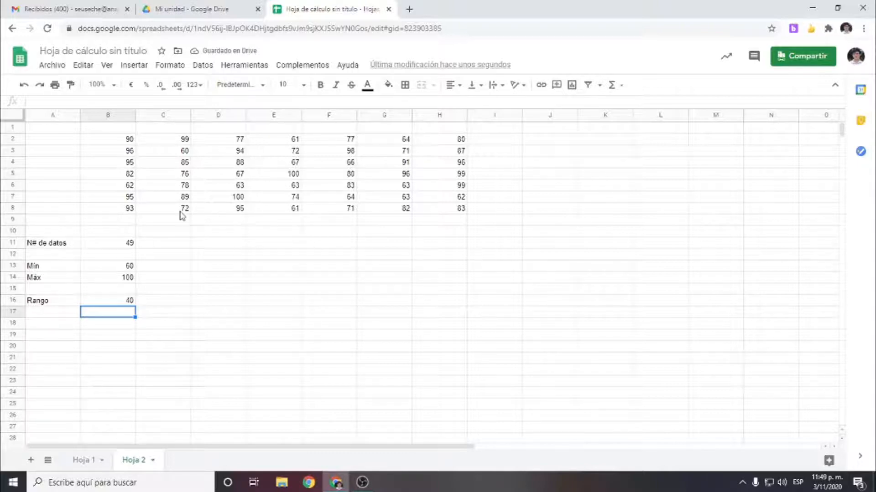
Test the formulas by temporarily setting C8 to 40 and restoring its value to 72
{"action": "left_click", "coordinate": [182, 212]}
{"action": "type", "text": "40"}
{"action": "key", "text": "Return"}
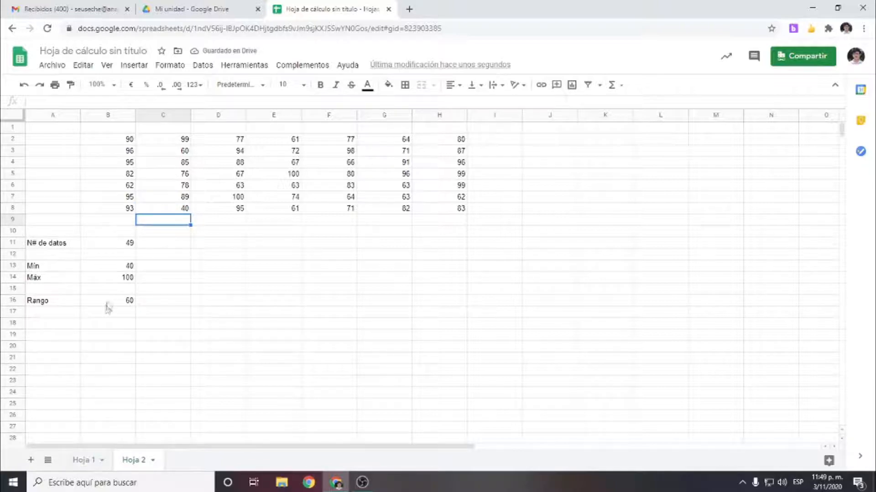
{"action": "left_click", "coordinate": [168, 210]}
{"action": "type", "text": "72"}
{"action": "key", "text": "Return"}
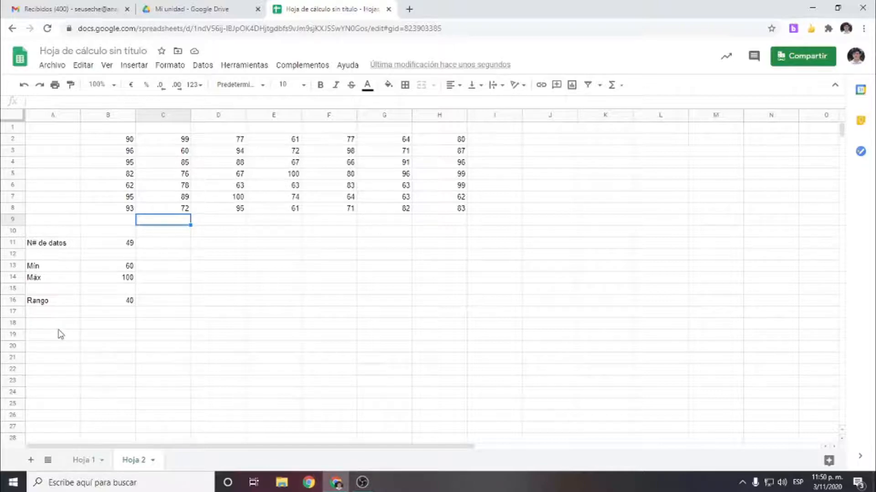
Label cell A18 as "Número intervalo", leaving one empty row under the range
{"action": "left_click", "coordinate": [58, 328]}
{"action": "type", "text": "Núme"}
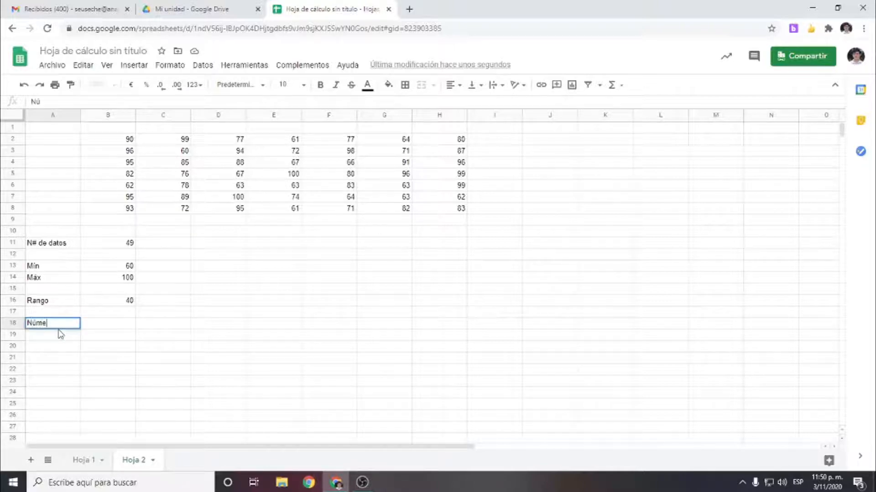
{"action": "type", "text": "ro intervalo"}
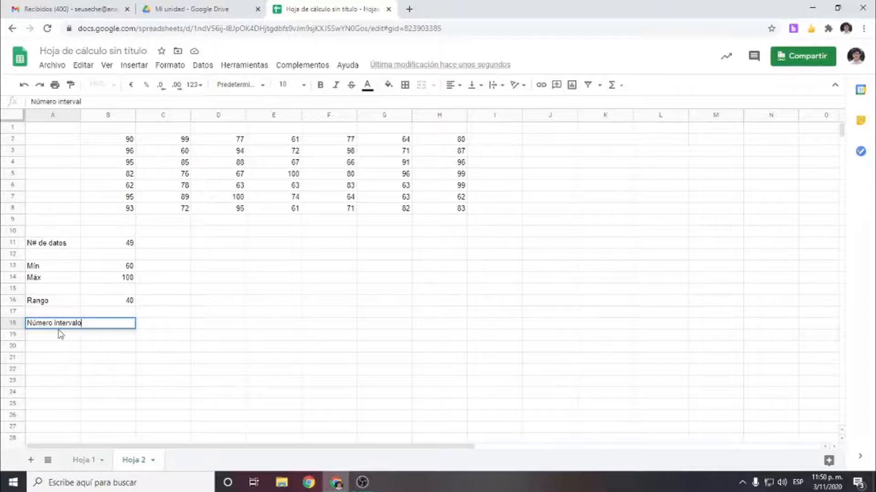
{"action": "key", "text": "Tab"}
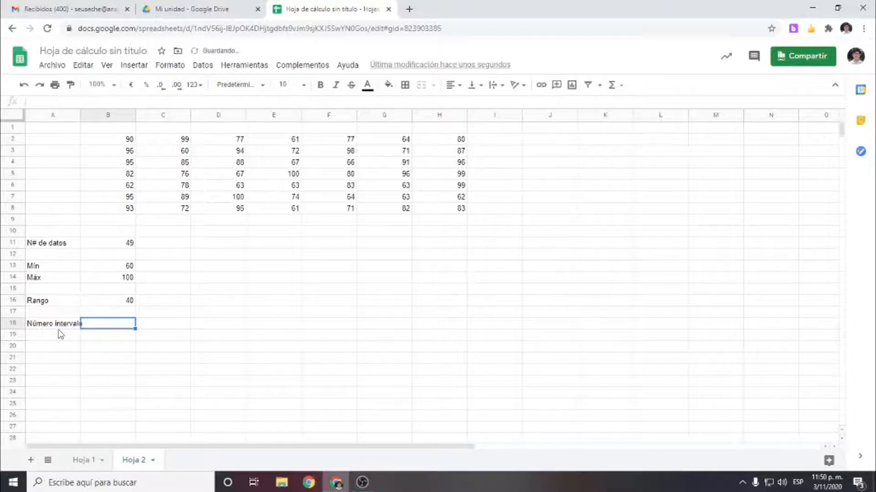
Enter the reference formula "K=1+3,33*Log(n)" as text in C18
{"action": "key", "text": "Tab"}
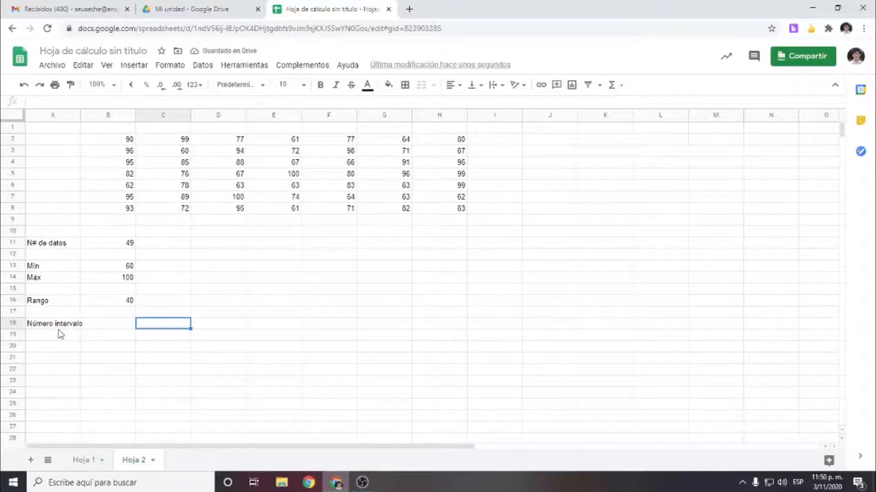
{"action": "type", "text": "K=1+3"}
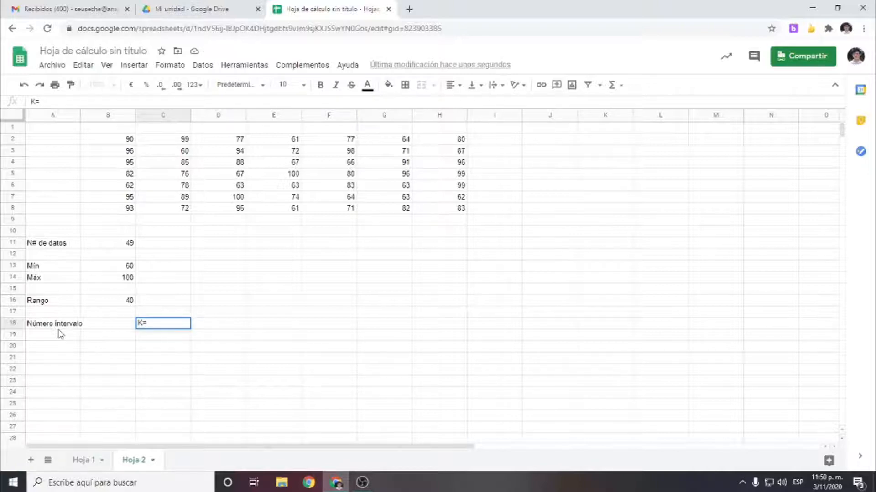
{"action": "type", "text": ",33*Log(n)"}
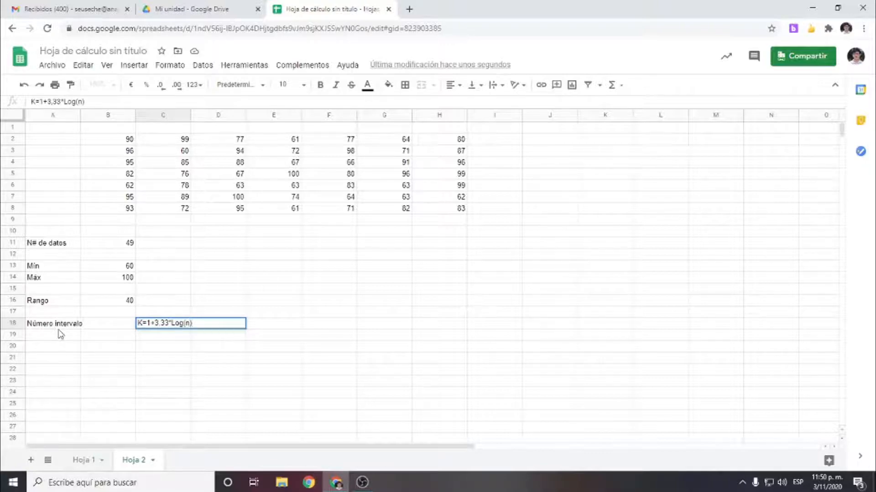
{"action": "key", "text": "Return"}
Widen columns A and B slightly so that the whole label in A18 fits, keeping B18 selected
{"action": "key", "text": "Left"}
{"action": "key", "text": "Up"}
{"action": "key", "text": "Left"}
{"action": "key", "text": "Right"}
{"action": "left_click_drag", "start_coordinate": [136, 112], "coordinate": [139, 112]}
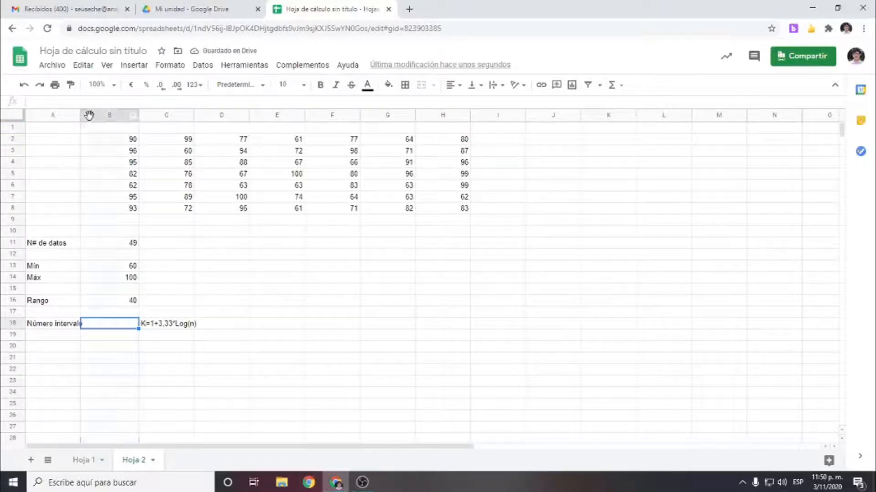
{"action": "left_click", "coordinate": [88, 116]}
{"action": "left_click", "coordinate": [11, 324]}
{"action": "left_click", "coordinate": [102, 322]}
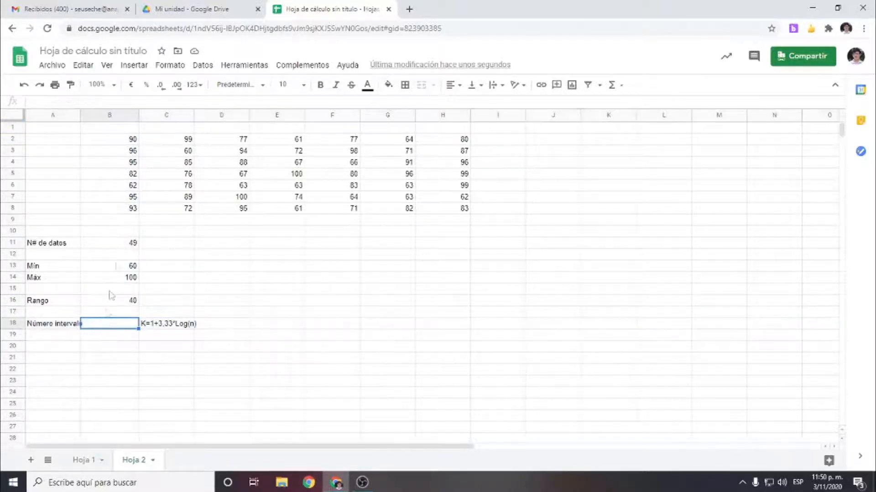
{"action": "left_click_drag", "start_coordinate": [82, 119], "coordinate": [88, 120]}
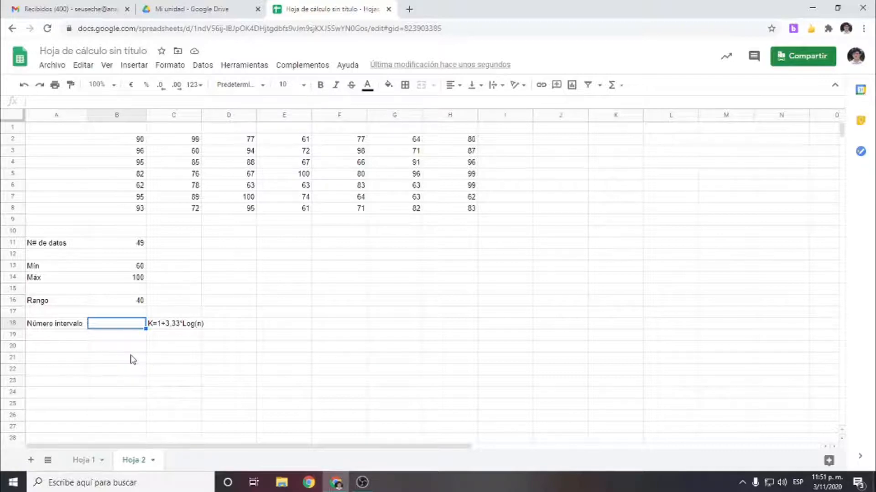
Calculate the number of intervals in B18 with the formula =1+3,33*LOG10(B11)
{"action": "type", "text": "="}
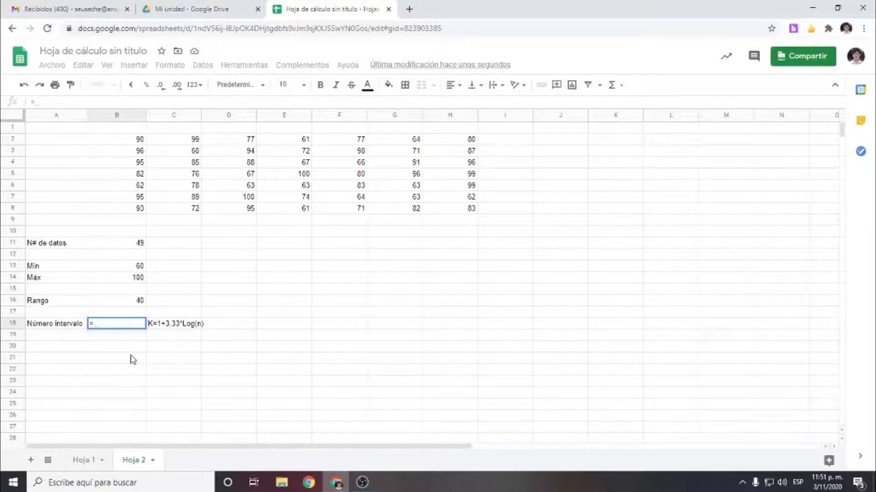
{"action": "type", "text": "1+3,33"}
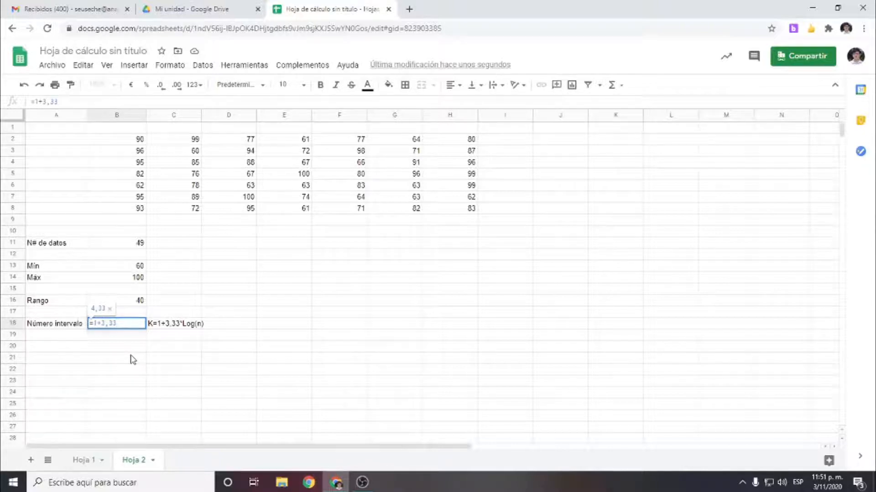
{"action": "type", "text": "*lo"}
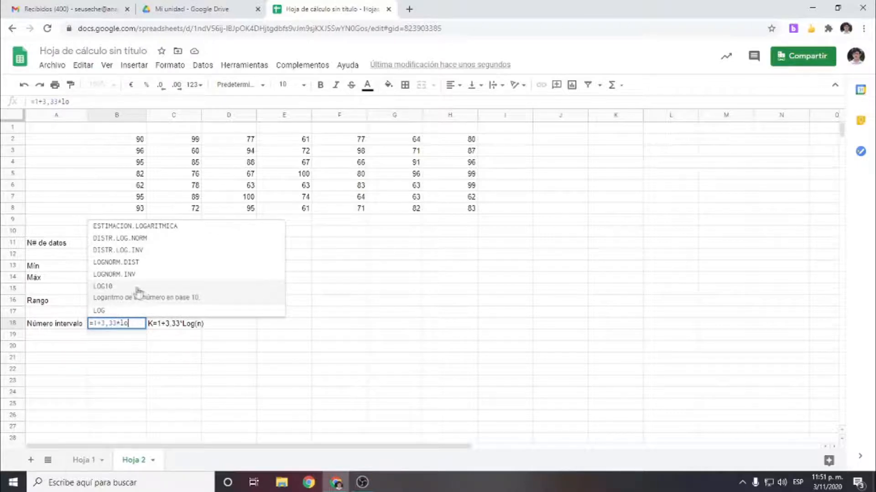
{"action": "left_click", "coordinate": [114, 287]}
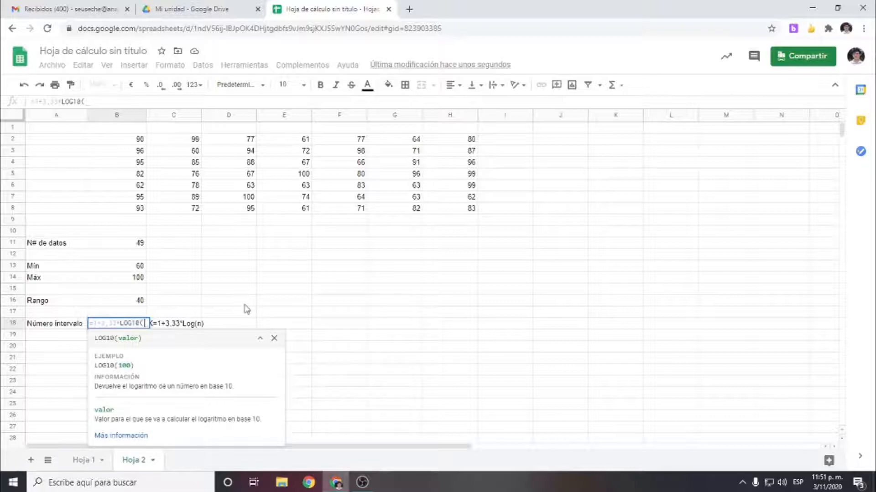
{"action": "left_click", "coordinate": [129, 246]}
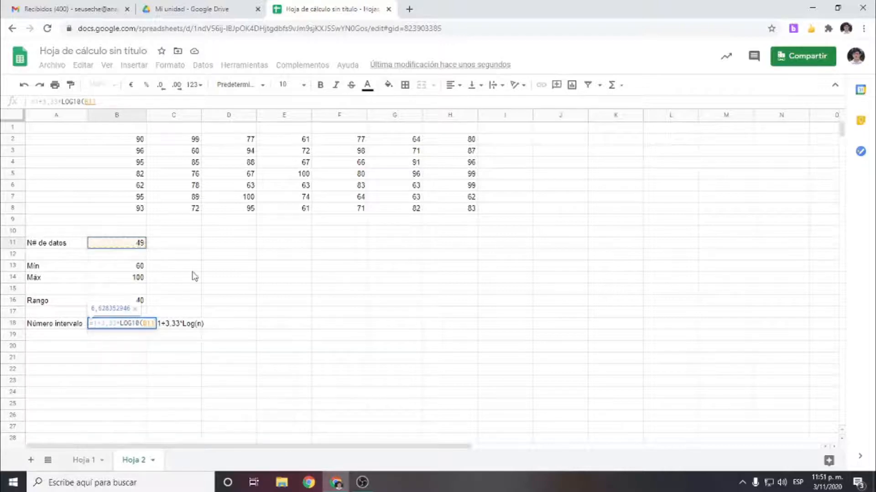
{"action": "type", "text": ")"}
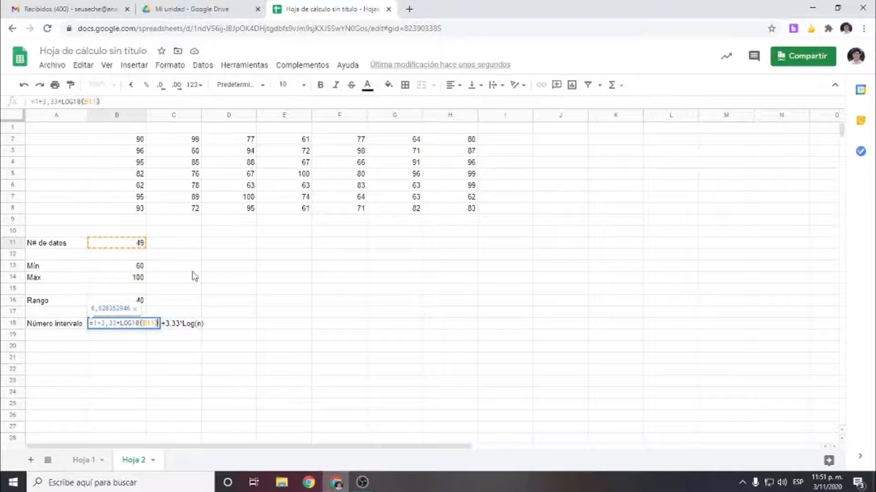
{"action": "key", "text": "Return"}
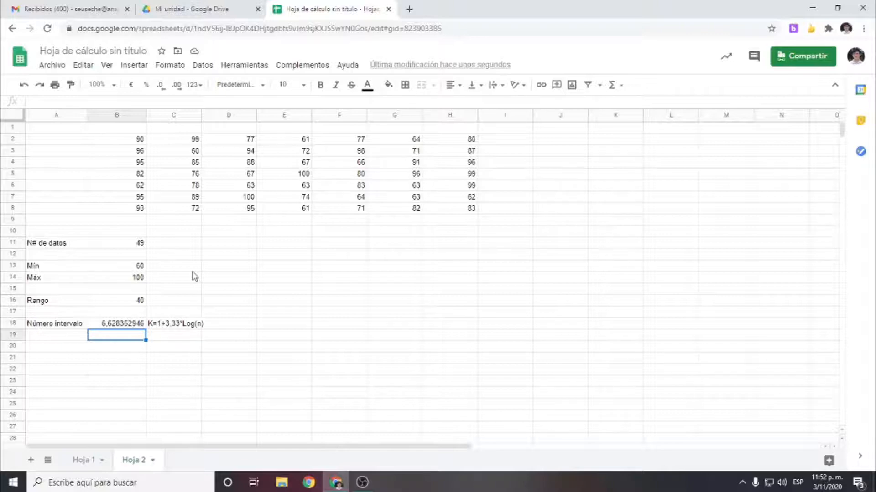
Label cell A19 as "Apro. Inter" and enter the rounded number of intervals, 7, in B19
{"action": "key", "text": "Left"}
{"action": "type", "text": "Apro"}
{"action": "key", "text": "BackSpace"}
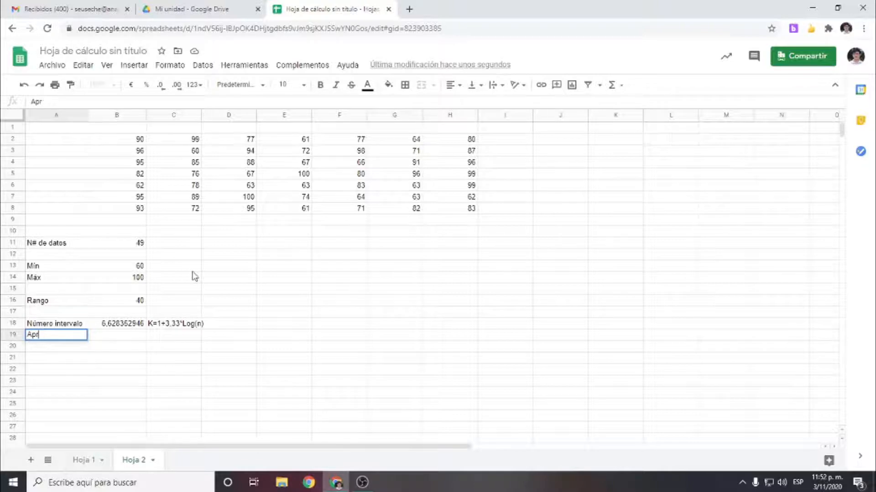
{"action": "type", "text": "o. Inter"}
{"action": "key", "text": "Tab"}
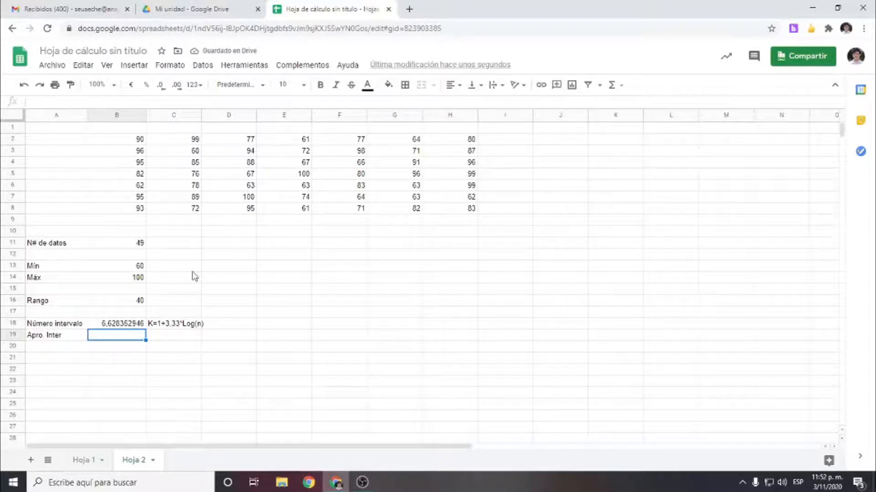
{"action": "type", "text": "7"}
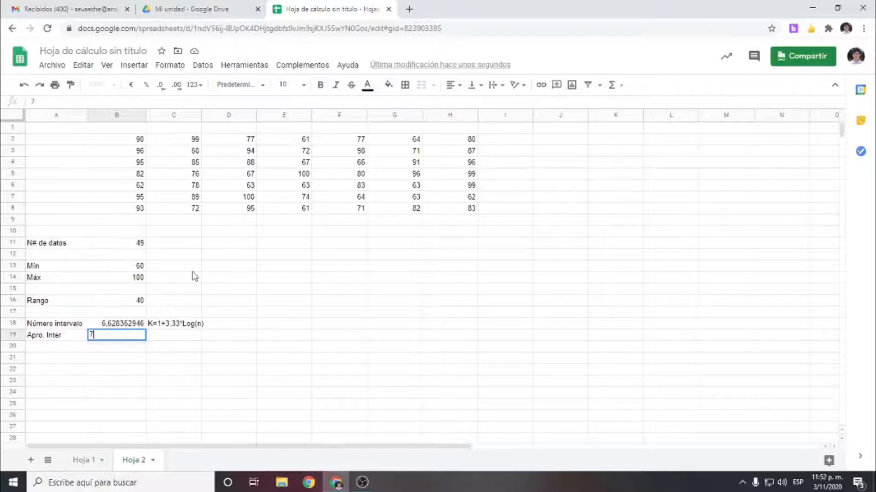
{"action": "key", "text": "Return"}
{"action": "key", "text": "Up"}
Enter the table header "N# Clases/intervalos" in F11 and fit the width of column F to it
{"action": "left_click", "coordinate": [361, 244]}
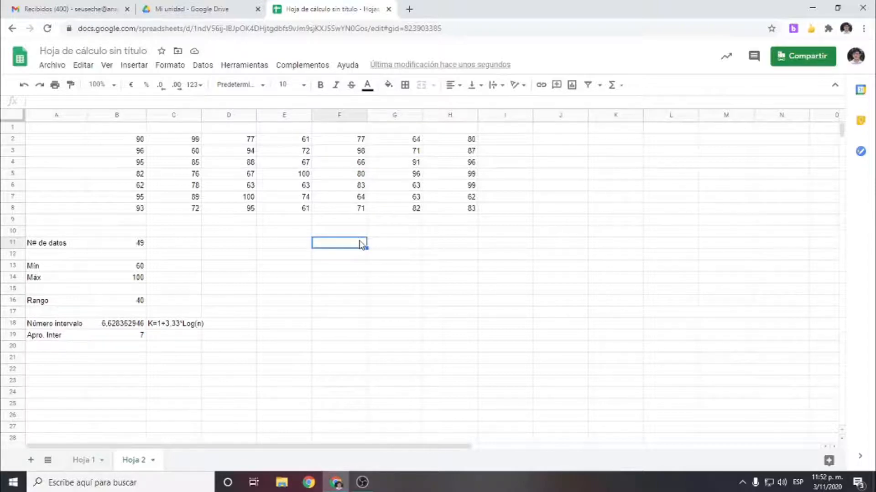
{"action": "type", "text": "N# Clases"}
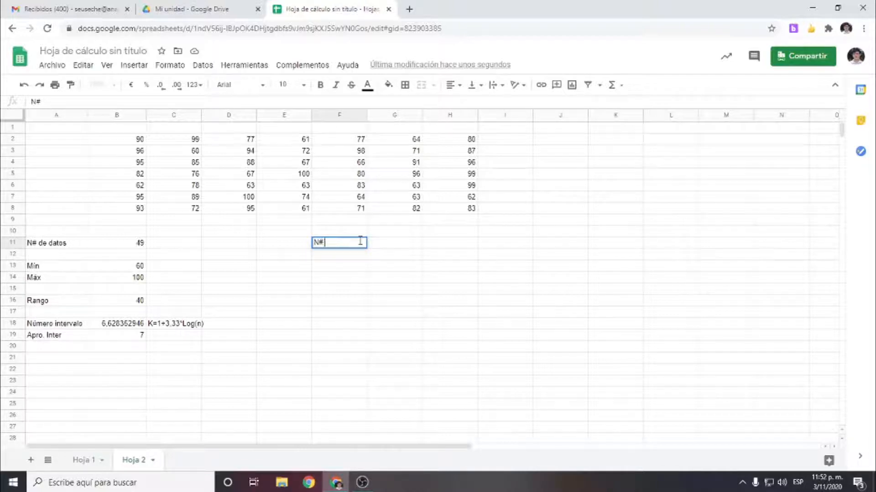
{"action": "type", "text": "/Intervalos"}
{"action": "key", "text": "Return"}
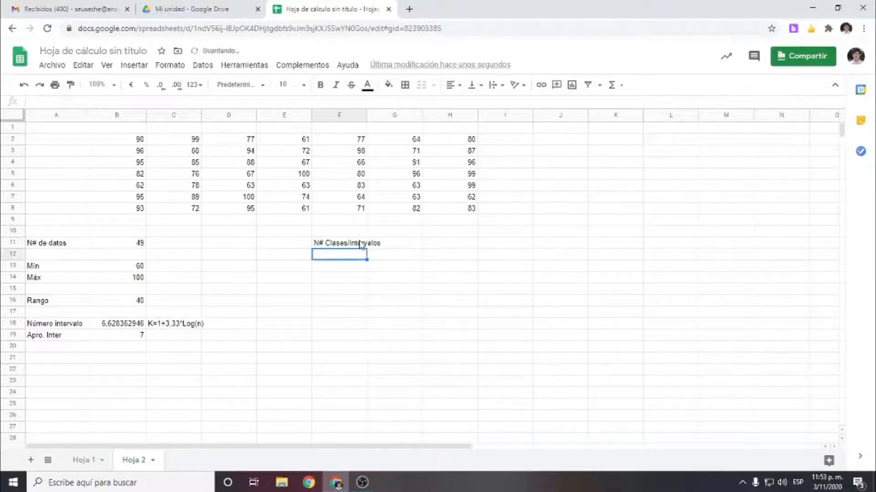
{"action": "double_click", "coordinate": [367, 117]}
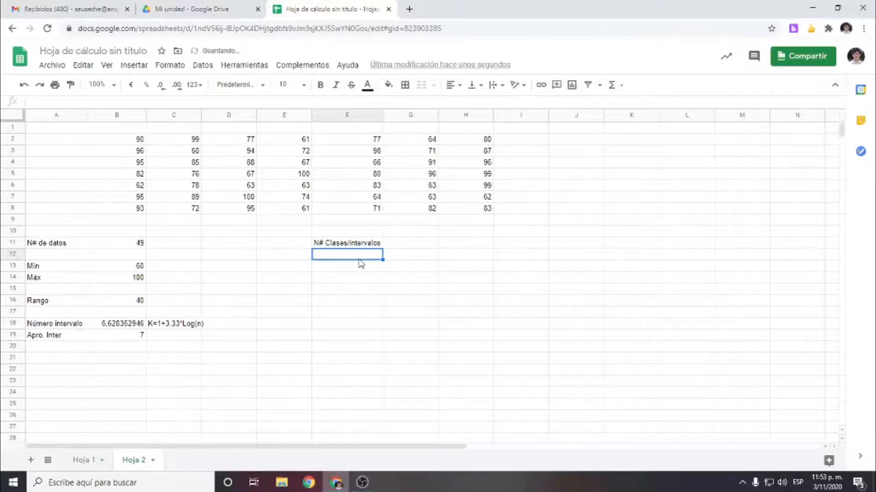
Number the classes from 1 to 7 in cells F12 to F18
{"action": "type", "text": "1"}
{"action": "key", "text": "Return"}
{"action": "type", "text": "2"}
{"action": "key", "text": "Return"}
{"action": "type", "text": "3"}
{"action": "key", "text": "Return"}
{"action": "type", "text": "4"}
{"action": "key", "text": "Return"}
{"action": "type", "text": "5"}
{"action": "key", "text": "Return"}
{"action": "type", "text": "6"}
{"action": "key", "text": "Return"}
{"action": "type", "text": "7"}
{"action": "key", "text": "Return"}
{"action": "key", "text": "Right"}
{"action": "key", "text": "Up"}
{"action": "key", "text": "Up"}
{"action": "key", "text": "Up"}
{"action": "key", "text": "Up"}
{"action": "key", "text": "Up"}
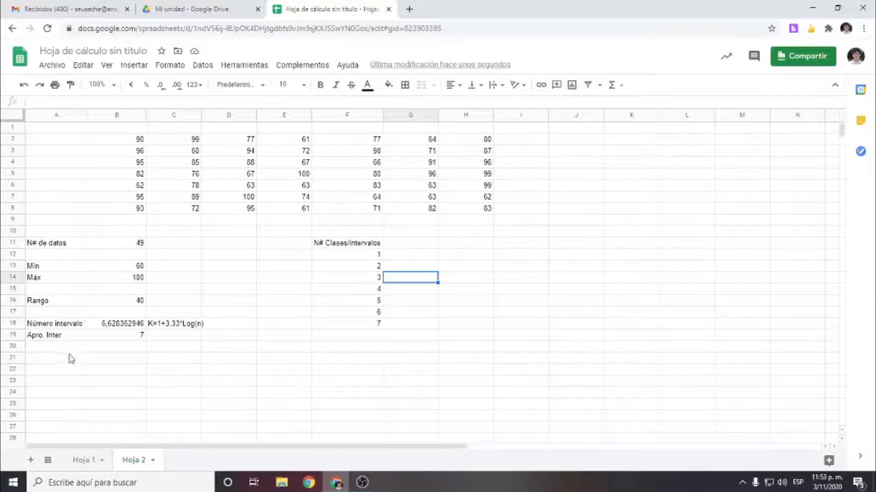
{"action": "left_click", "coordinate": [133, 336]}
{"action": "left_click_drag", "start_coordinate": [357, 255], "coordinate": [374, 325]}
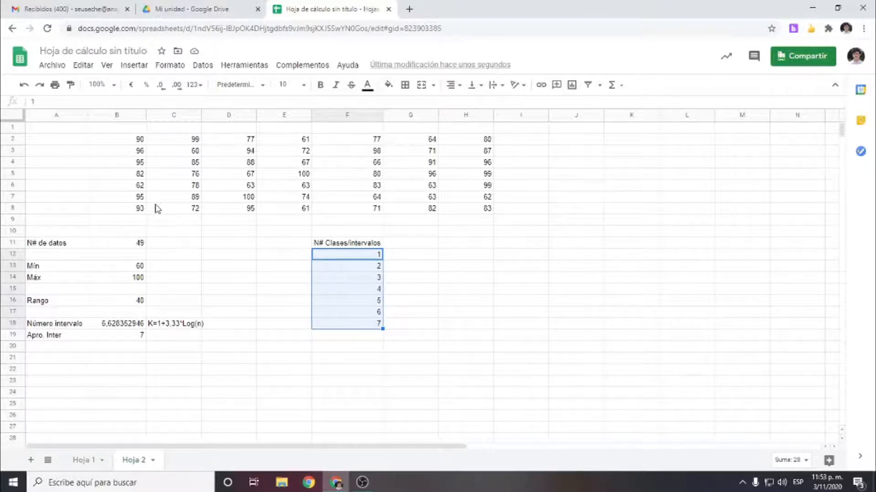
{"action": "left_click", "coordinate": [484, 257]}
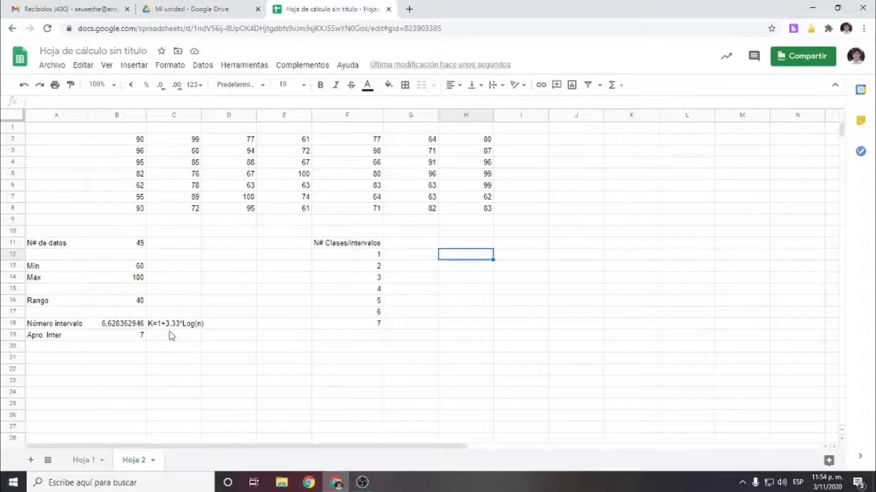
Enter the class width formula note "c= R/K" in cell C21
{"action": "left_click", "coordinate": [75, 364]}
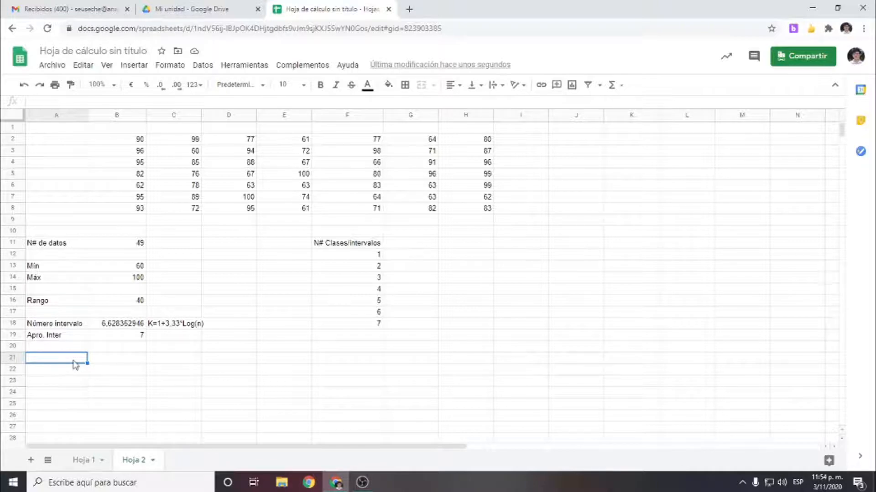
{"action": "key", "text": "Right"}
{"action": "key", "text": "Right"}
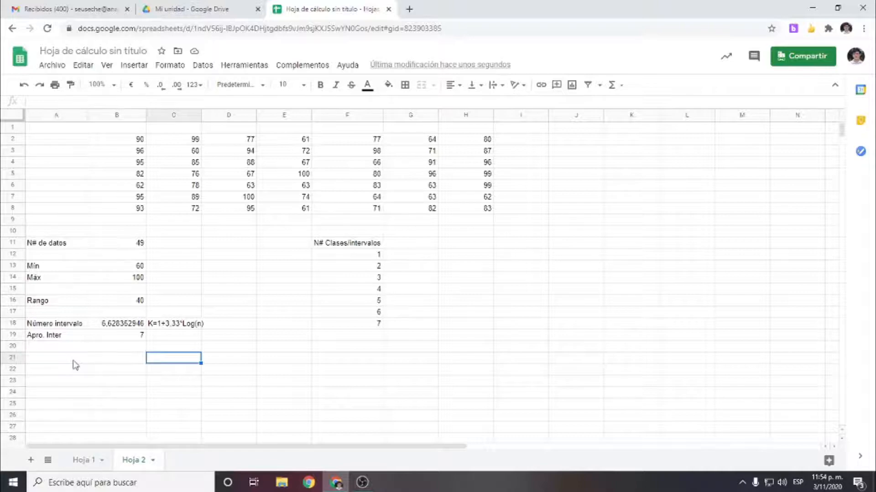
{"action": "type", "text": "c= R/K"}
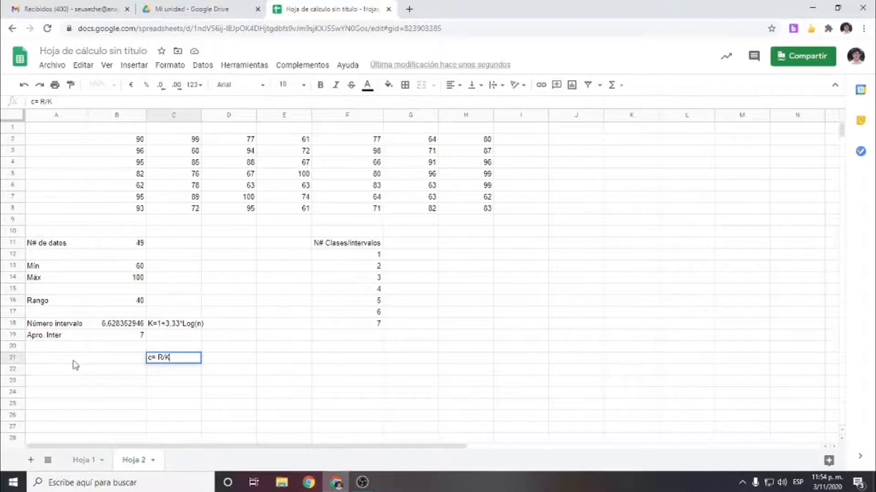
Label cell A21 as "Ancho de clase / Amplitud" and widen column A to fit the label
{"action": "left_click", "coordinate": [74, 363]}
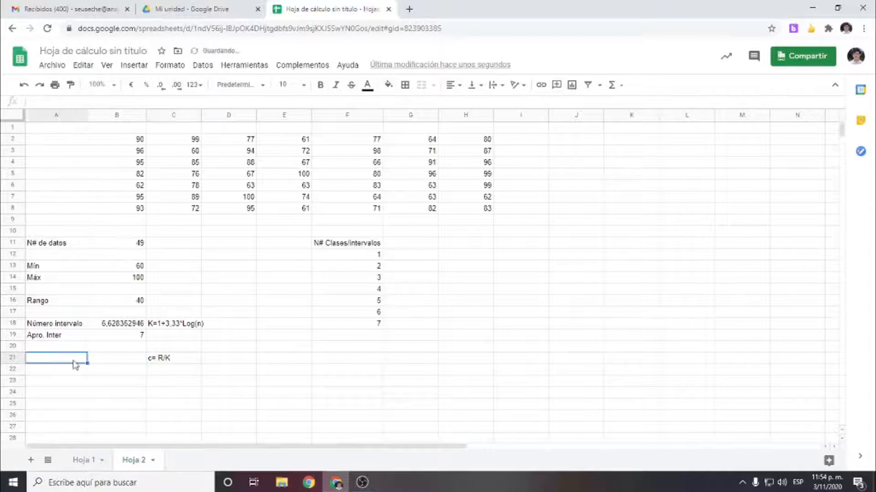
{"action": "type", "text": "Ancho de c"}
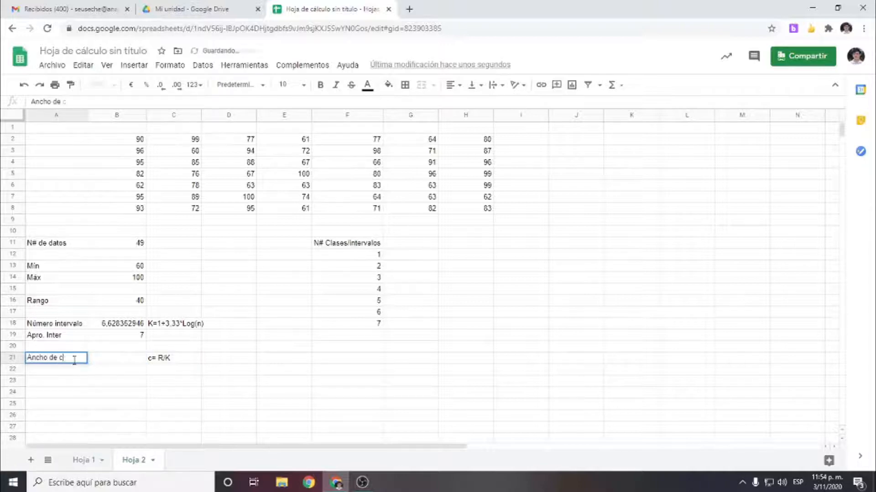
{"action": "type", "text": "lase /A"}
{"action": "key", "text": "BackSpace"}
{"action": "type", "text": "plitud"}
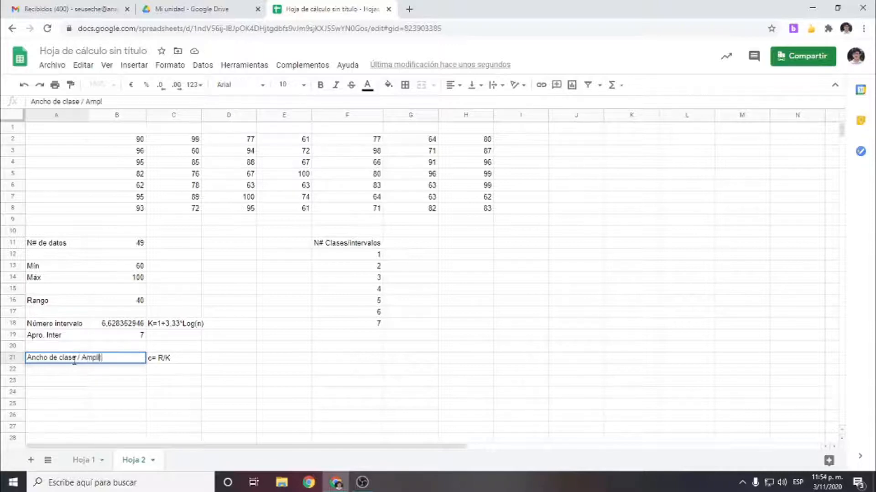
{"action": "key", "text": "Return"}
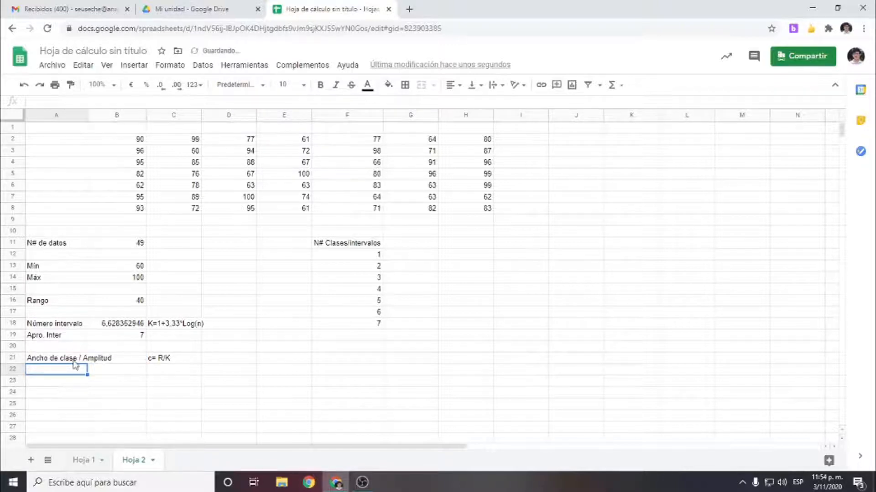
{"action": "left_click", "coordinate": [74, 361]}
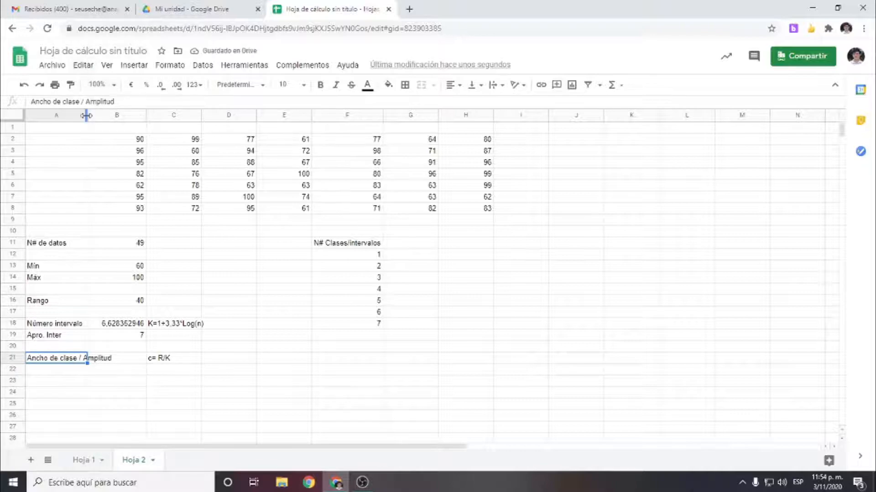
{"action": "left_click_drag", "start_coordinate": [86, 115], "coordinate": [113, 116]}
Calculate the class width in B21 by dividing the range by the rounded number of intervals with =B16/B19
{"action": "left_click", "coordinate": [138, 358]}
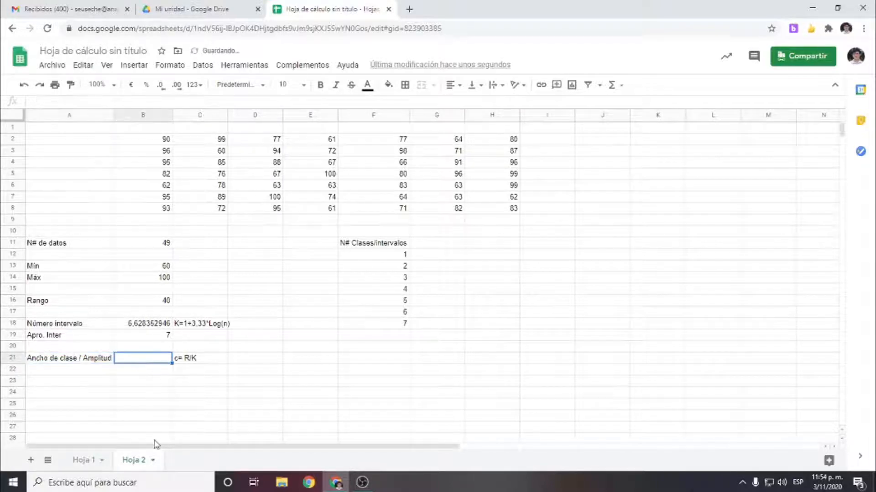
{"action": "type", "text": "="}
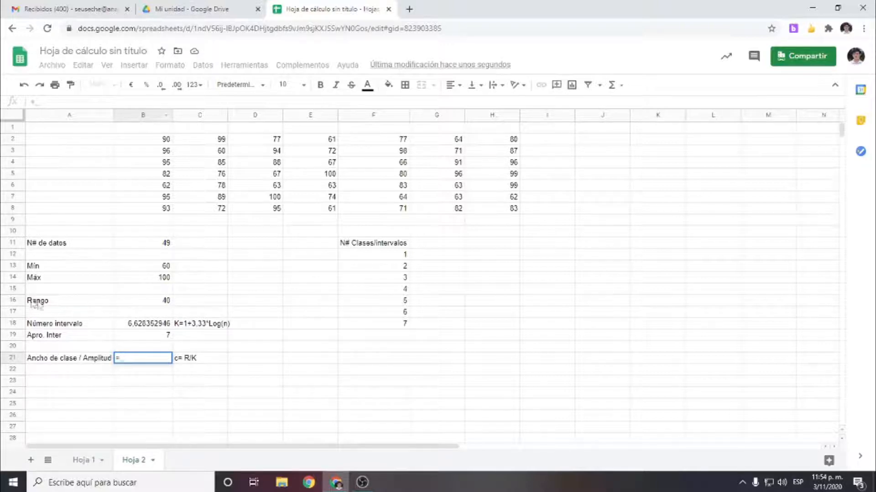
{"action": "left_click", "coordinate": [143, 303]}
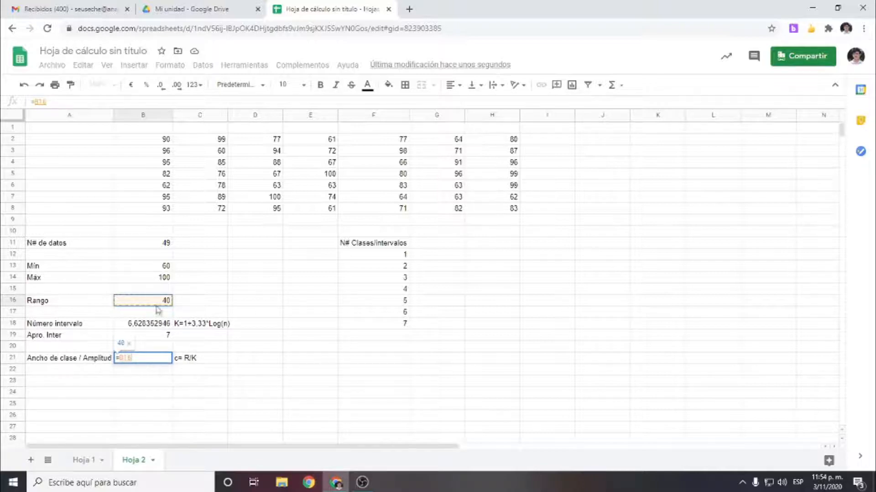
{"action": "type", "text": "/"}
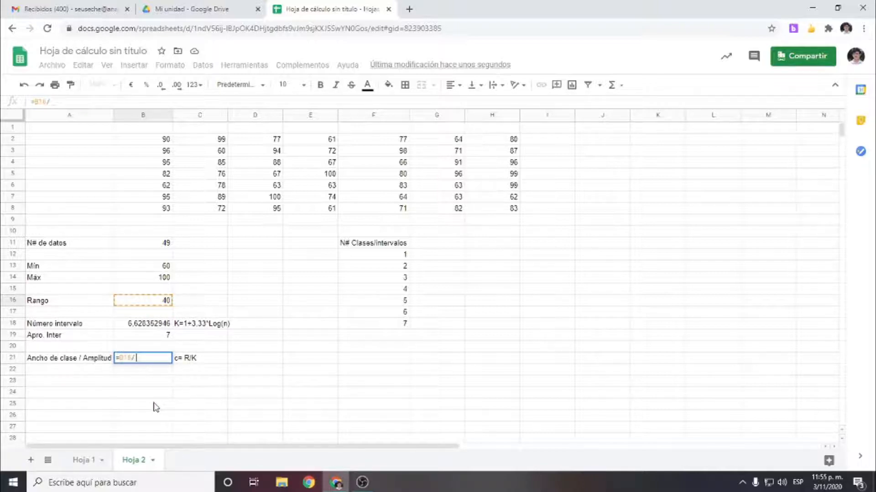
{"action": "left_click", "coordinate": [164, 339]}
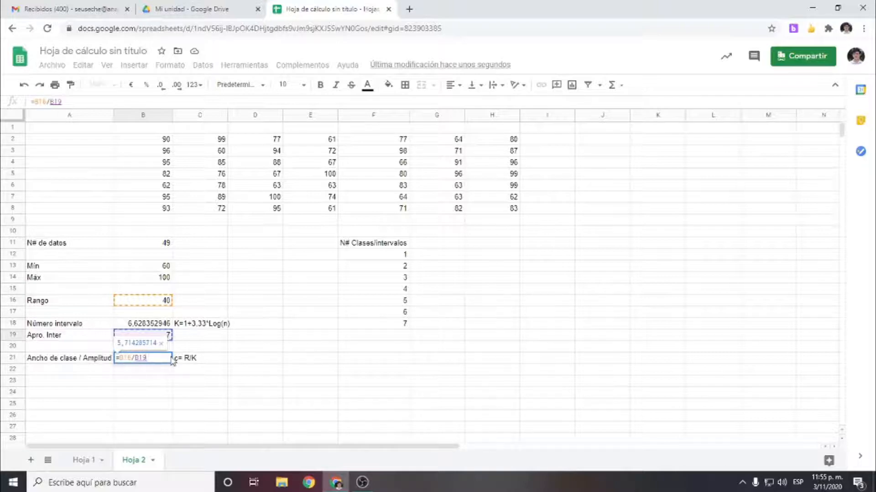
{"action": "key", "text": "Return"}
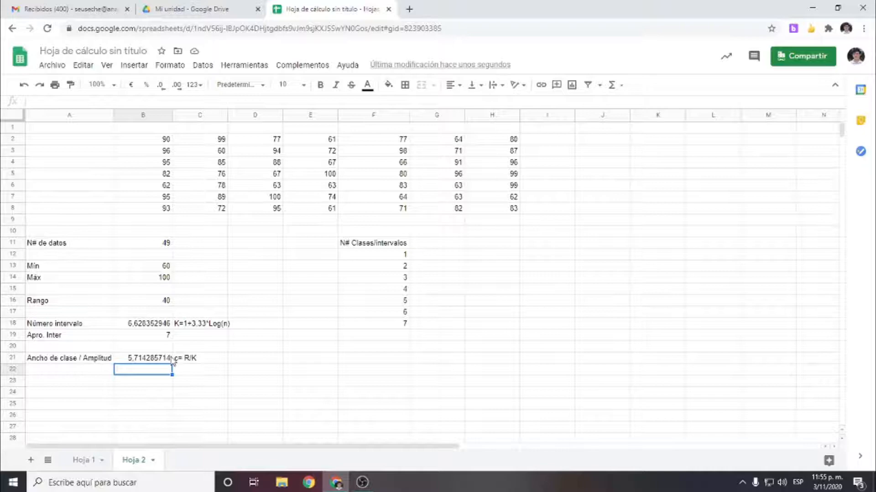
{"action": "left_click_drag", "start_coordinate": [149, 142], "coordinate": [513, 213]}
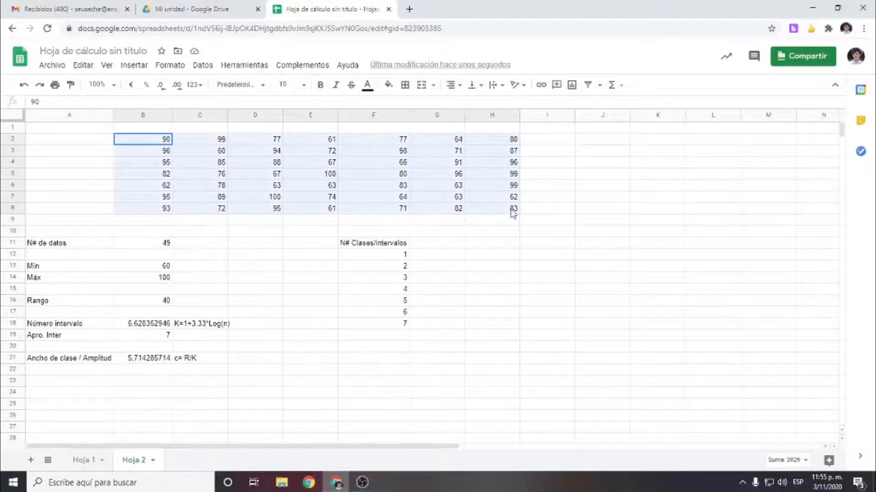
{"action": "left_click", "coordinate": [534, 230]}
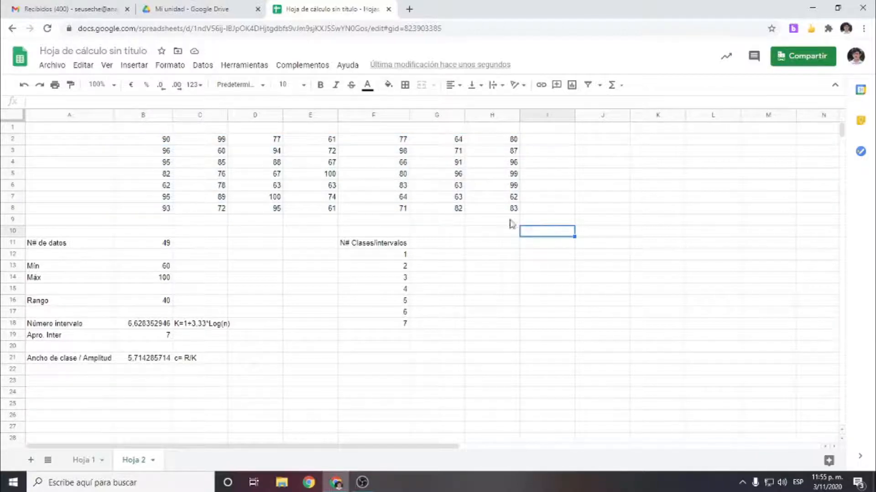
{"action": "left_click_drag", "start_coordinate": [162, 144], "coordinate": [480, 216]}
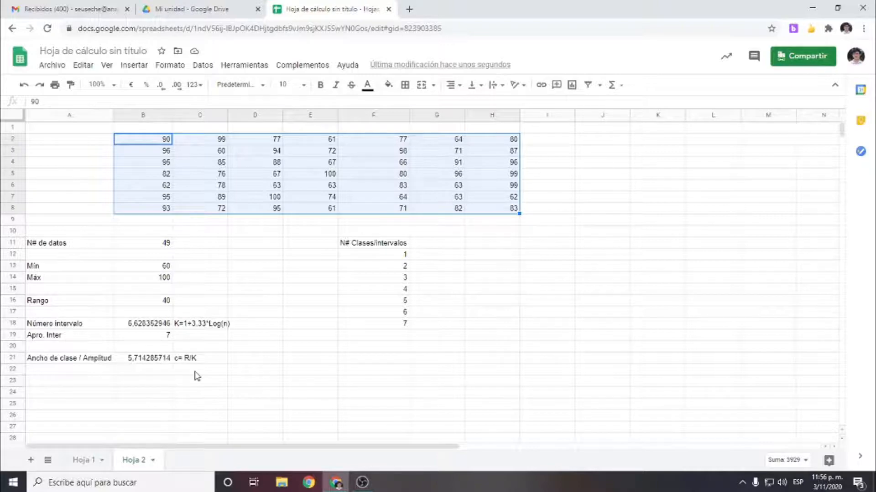
{"action": "left_click", "coordinate": [255, 178]}
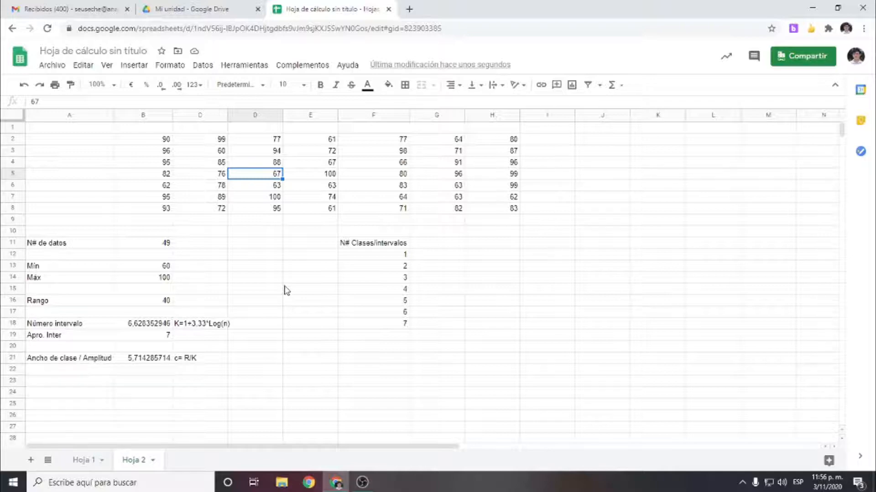
{"action": "left_click", "coordinate": [143, 362]}
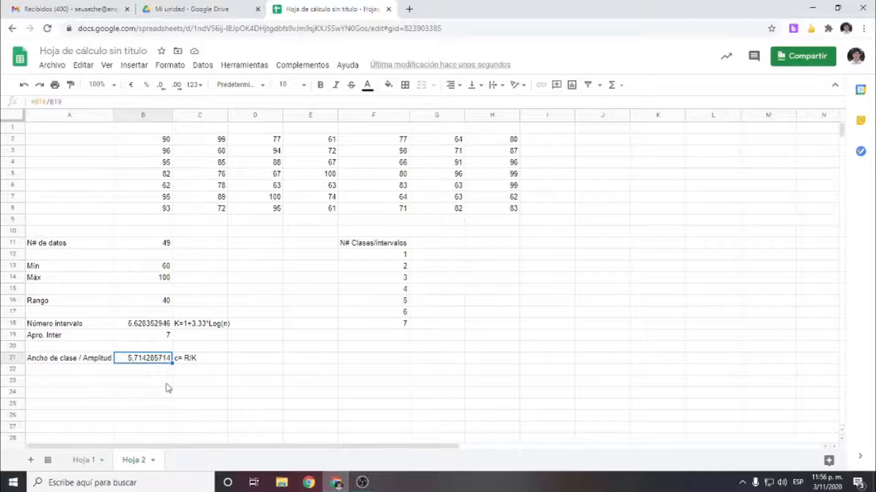
{"action": "left_click_drag", "start_coordinate": [166, 139], "coordinate": [494, 207]}
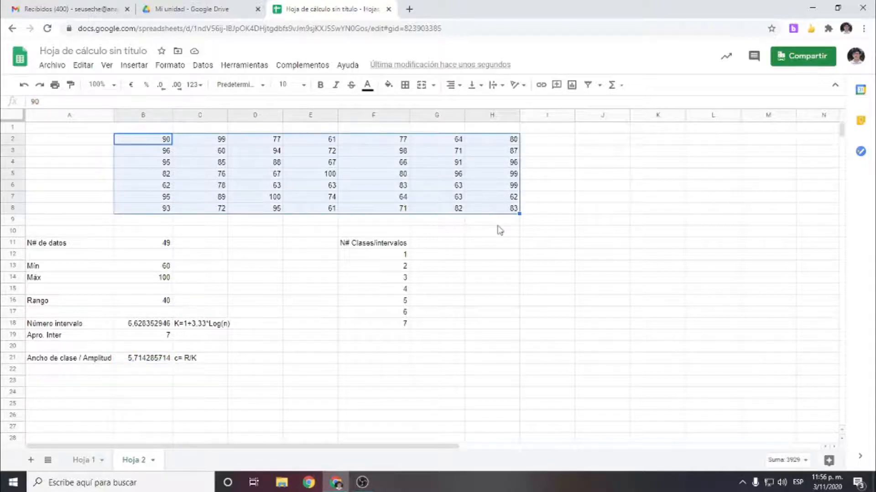
{"action": "left_click", "coordinate": [497, 221]}
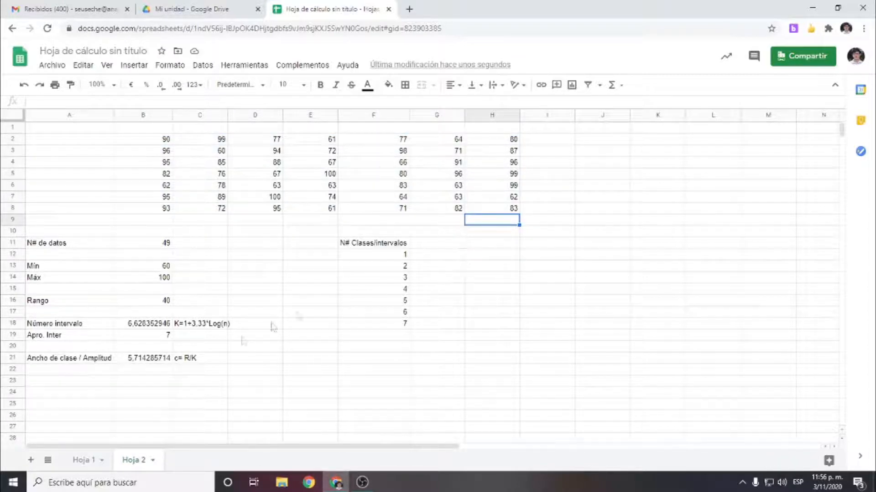
Label cell A22 as "Apro. Amplitud" and enter the rounded class width, 6, in B22
{"action": "left_click", "coordinate": [130, 370]}
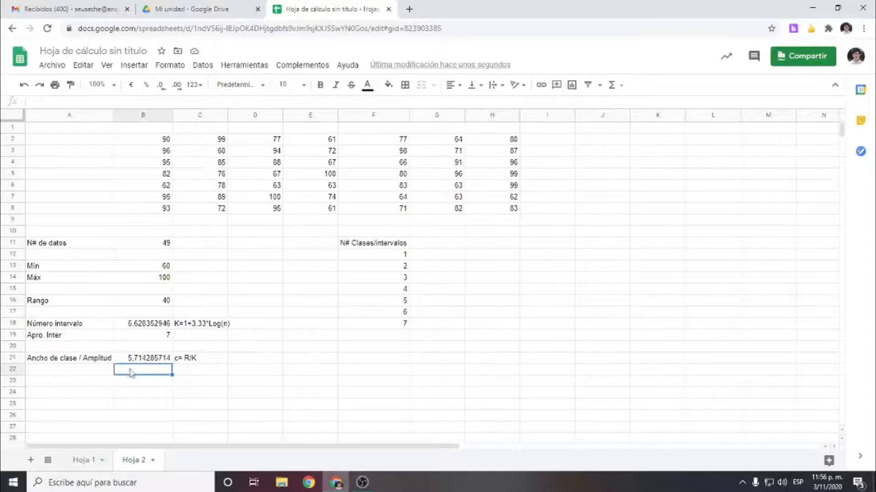
{"action": "left_click", "coordinate": [92, 372]}
{"action": "type", "text": "Apro"}
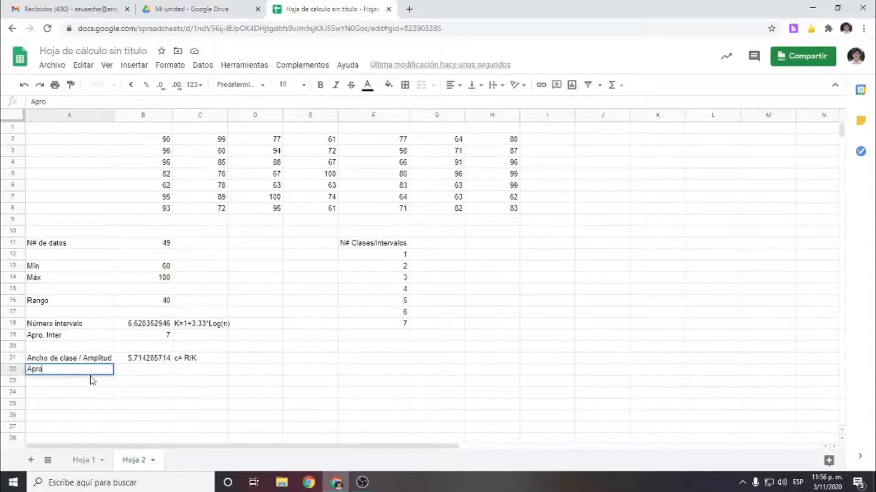
{"action": "type", "text": ". Amplitud"}
{"action": "key", "text": "Tab"}
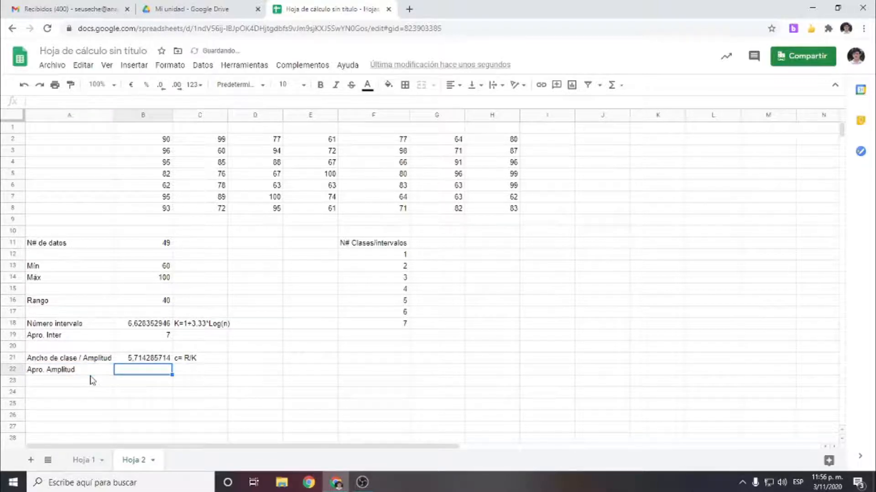
{"action": "type", "text": "6"}
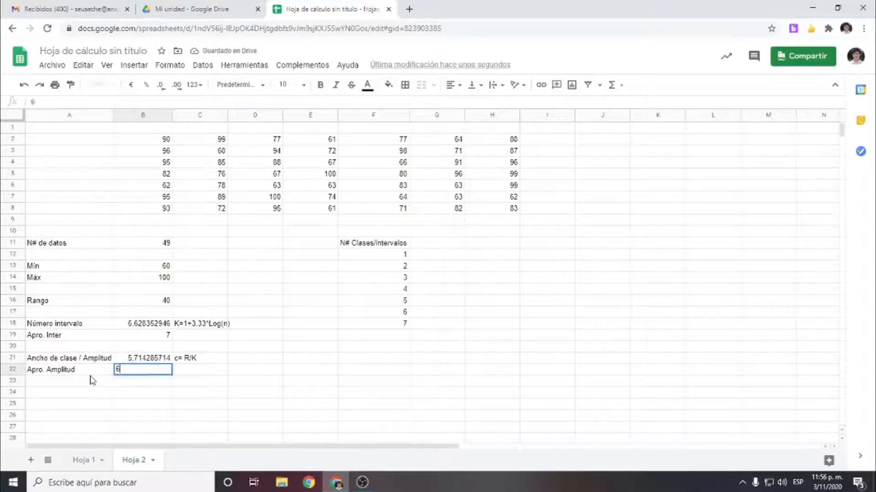
{"action": "key", "text": "Up"}
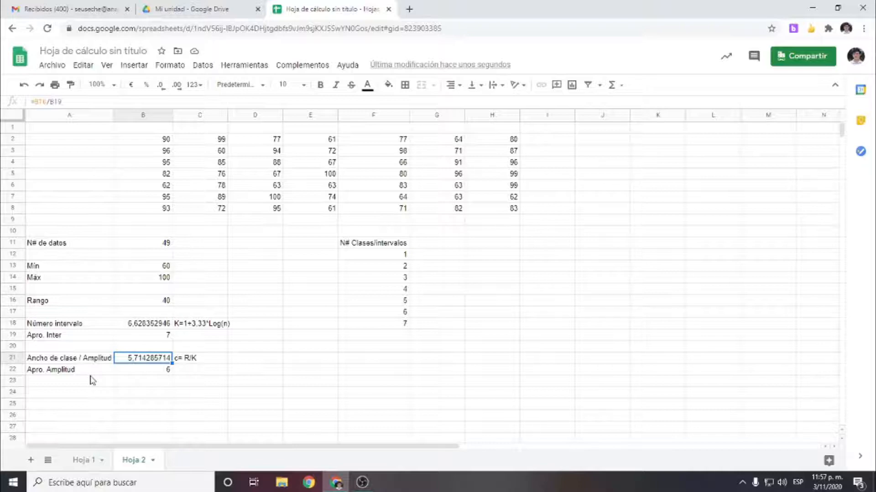
Fill the key result cells B11, B16, B19 and B22 with light green
{"action": "left_click", "coordinate": [154, 374]}
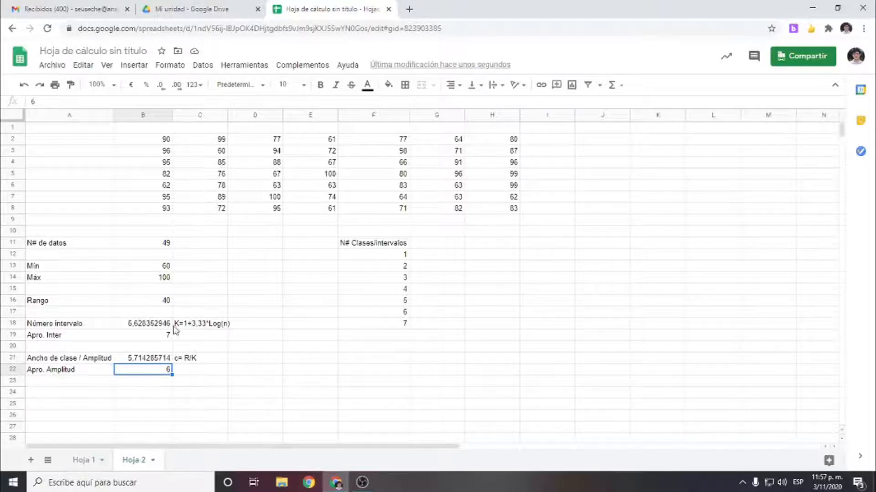
{"action": "left_click", "coordinate": [145, 245]}
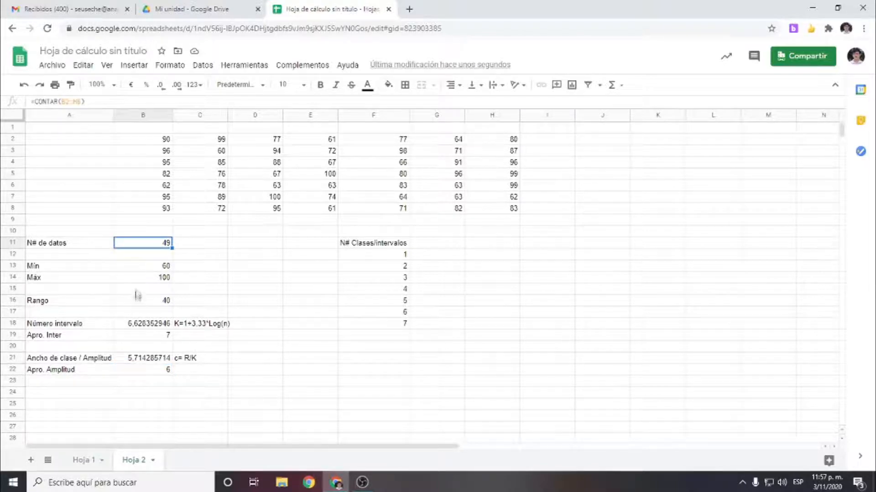
{"action": "left_click", "coordinate": [139, 303], "text": "ctrl"}
{"action": "left_click", "coordinate": [141, 338], "text": "ctrl"}
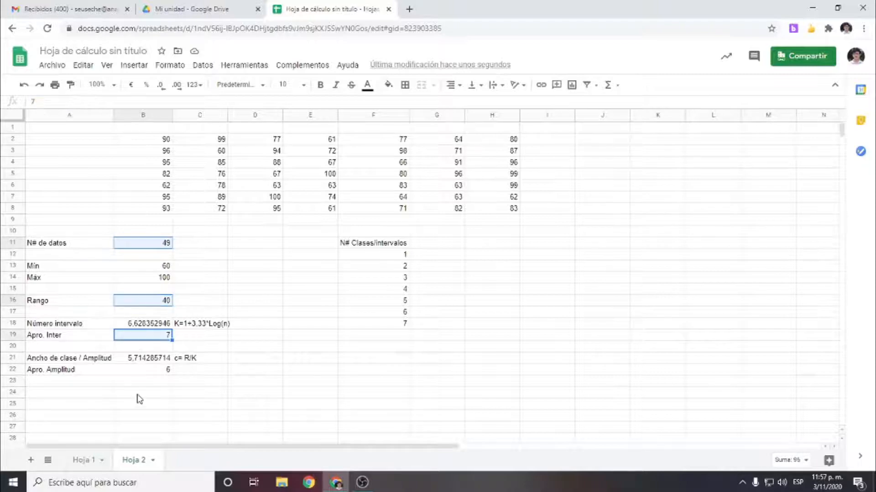
{"action": "left_click", "coordinate": [146, 361], "text": "ctrl"}
{"action": "left_click", "coordinate": [148, 371], "text": "ctrl"}
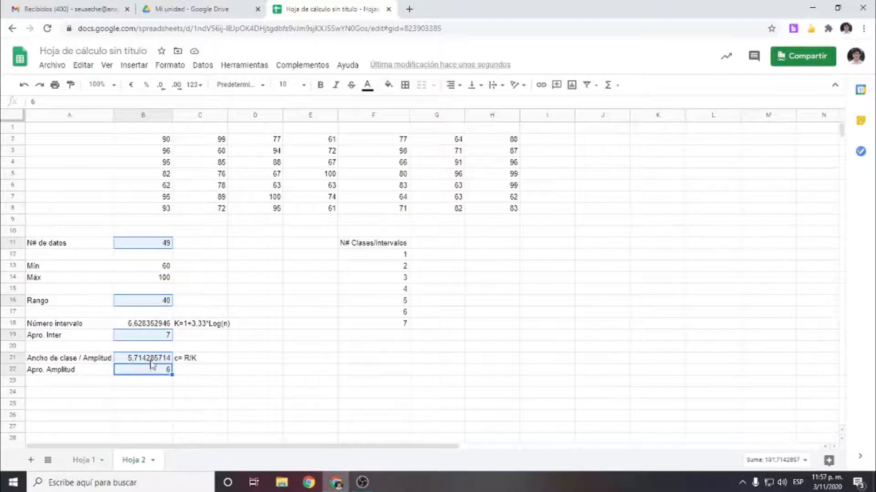
{"action": "left_click", "coordinate": [388, 85]}
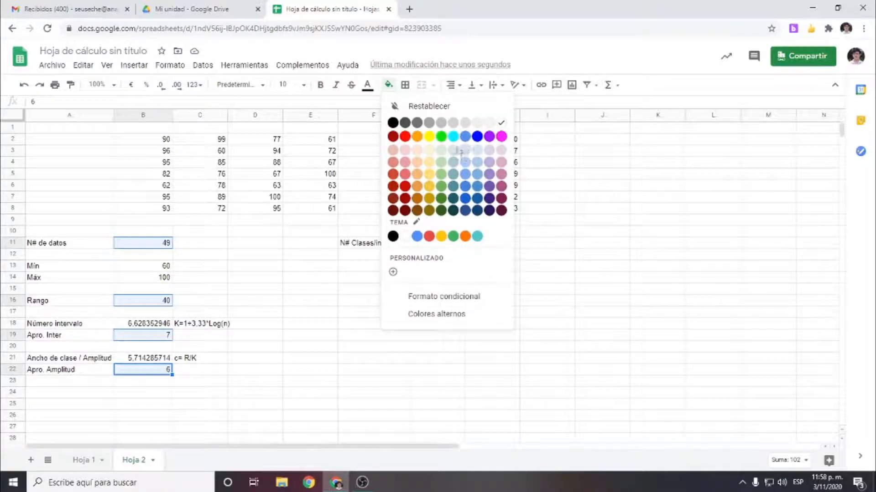
{"action": "left_click", "coordinate": [441, 173]}
{"action": "left_click", "coordinate": [310, 302]}
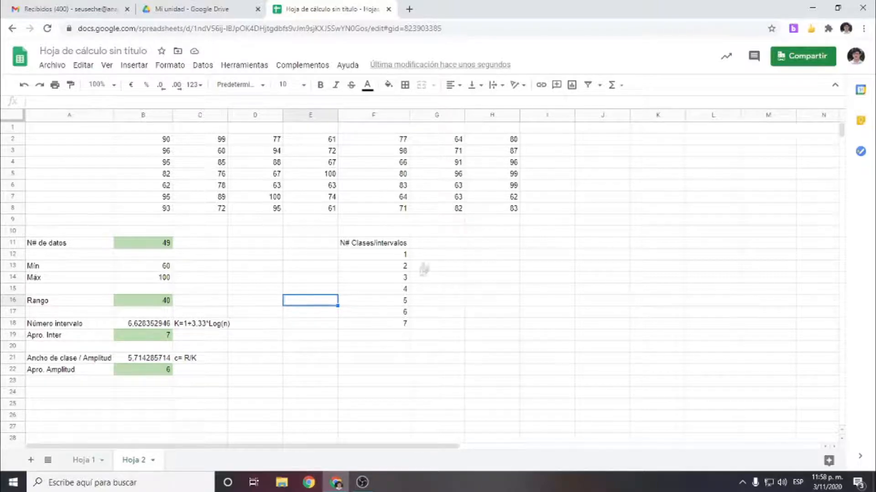
Merge cells G10 and H10 above the class interval table into one cell
{"action": "left_click", "coordinate": [441, 232]}
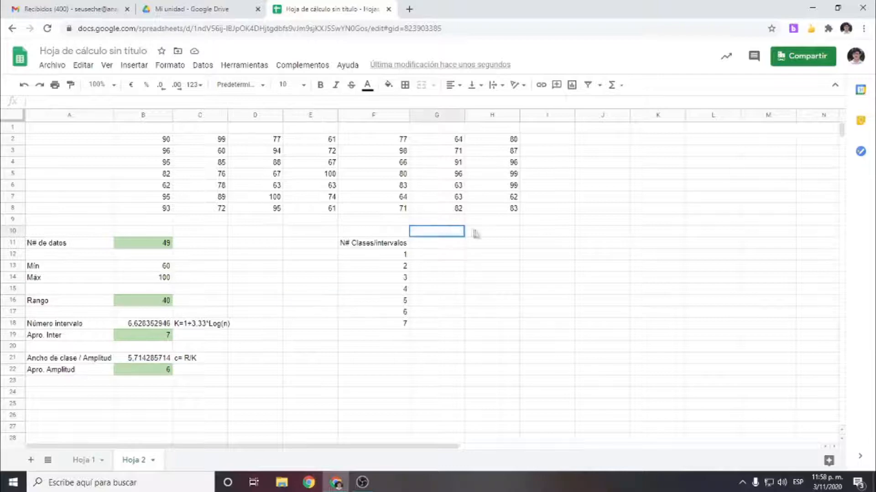
{"action": "left_click_drag", "start_coordinate": [472, 231], "coordinate": [491, 236]}
{"action": "left_click", "coordinate": [433, 85]}
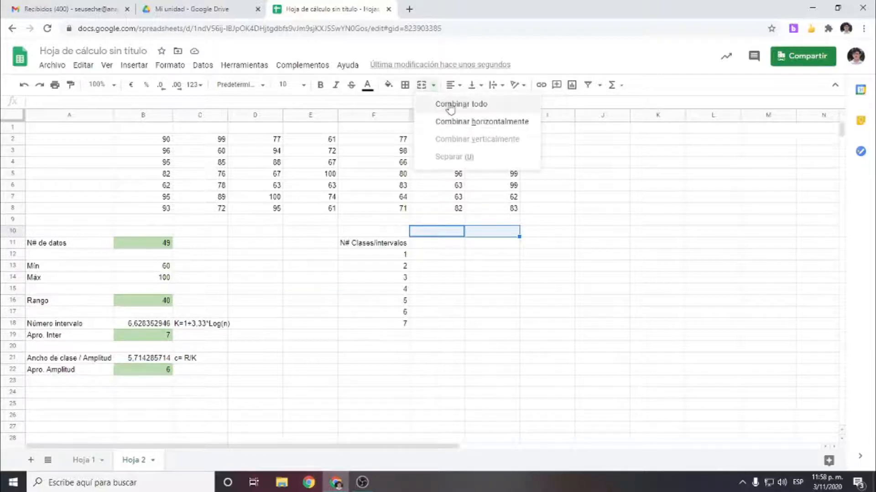
{"action": "left_click", "coordinate": [425, 89]}
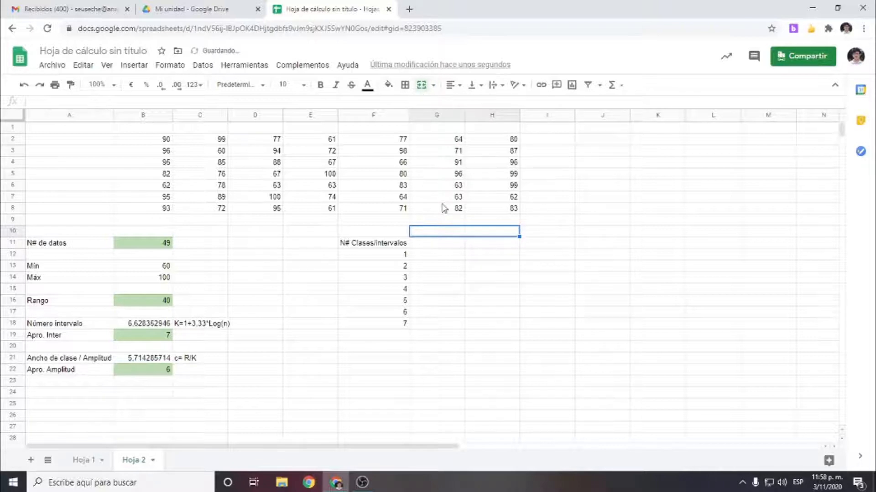
Title the merged cell G10:H10 "INTERVALOS" and center the text horizontally
{"action": "type", "text": "INTERVALOS"}
{"action": "key", "text": "Return"}
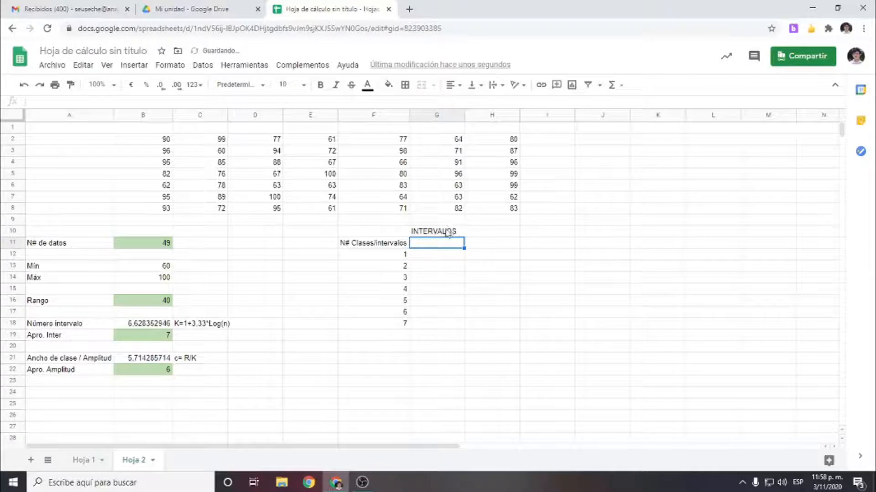
{"action": "left_click", "coordinate": [449, 231]}
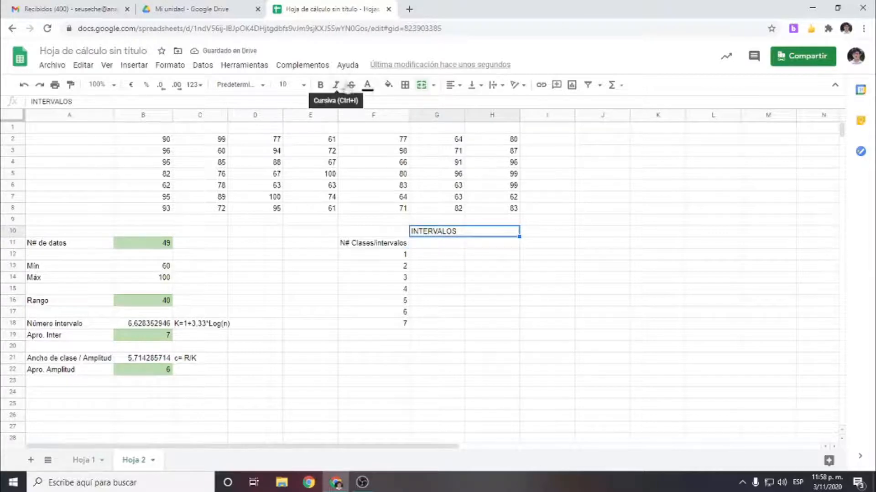
{"action": "left_click", "coordinate": [462, 86]}
{"action": "left_click", "coordinate": [464, 102]}
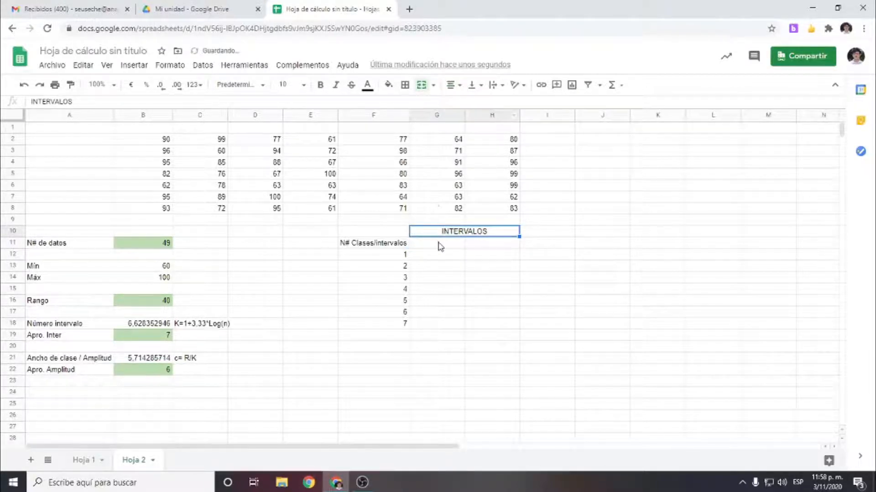
Enter the interval limit headers "LI" in G11 and "LS" in H11
{"action": "left_click", "coordinate": [439, 245]}
{"action": "type", "text": "LI"}
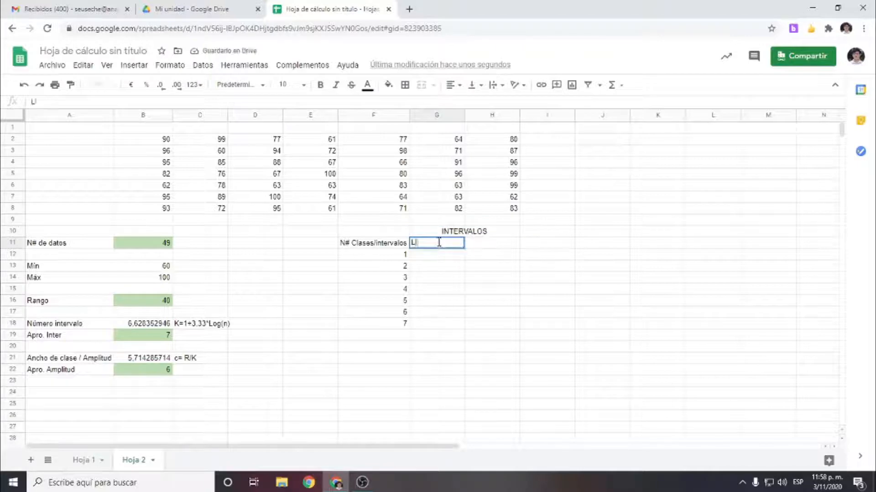
{"action": "key", "text": "Tab"}
{"action": "type", "text": "LS"}
{"action": "key", "text": "Return"}
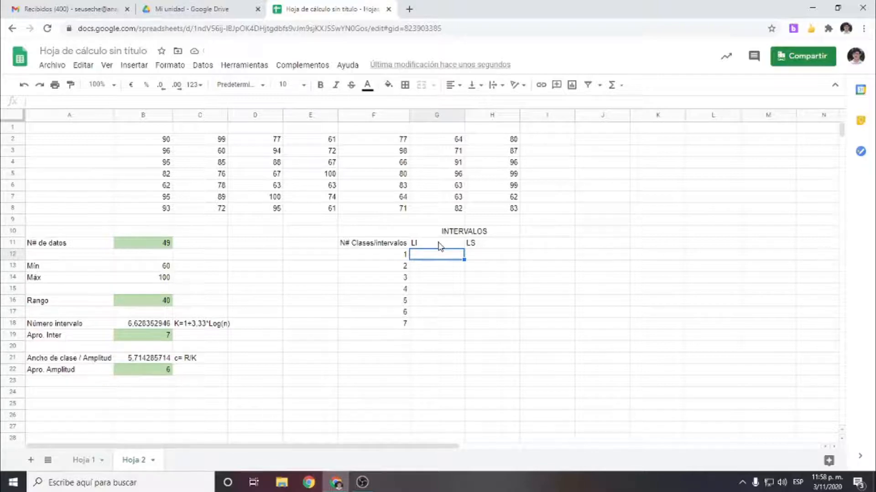
Start an interval notation legend below the class table with "()" in F22 and "ABIERTO" in G22
{"action": "scroll", "coordinate": [440, 247], "scroll_direction": "down", "scroll_amount": 1}
{"action": "left_click", "coordinate": [393, 346]}
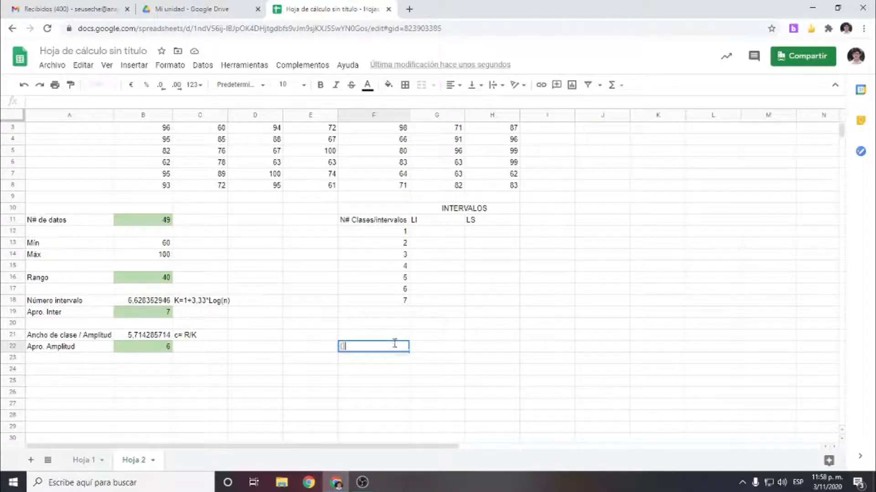
{"action": "type", "text": "()"}
{"action": "key", "text": "Tab"}
{"action": "type", "text": "ABIERTO"}
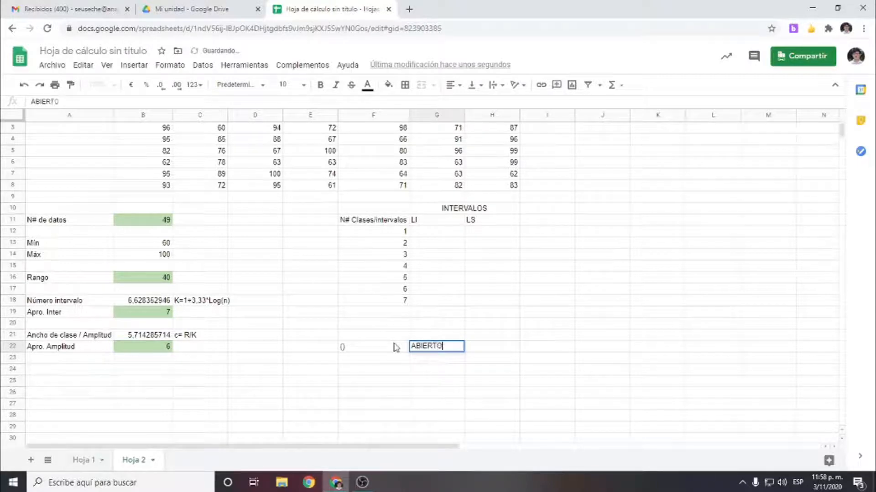
{"action": "key", "text": "Return"}
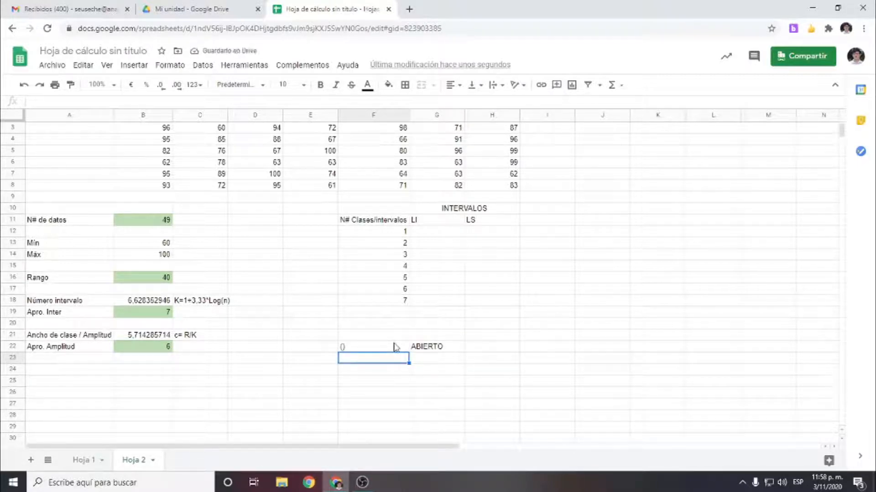
Add the closed interval to the legend with "[]" in F23 and "CERRADO" in G23
{"action": "type", "text": "["}
{"action": "key", "text": "Tab"}
{"action": "type", "text": "CE"}
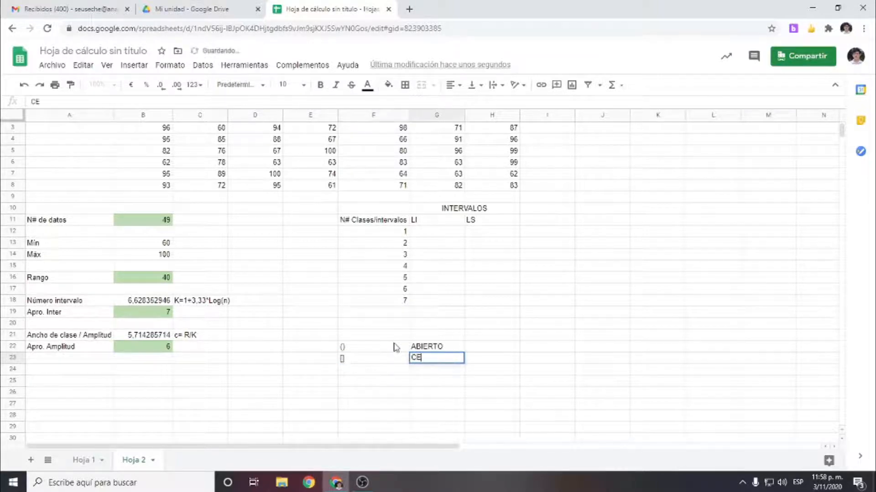
{"action": "type", "text": "RRADO"}
{"action": "key", "text": "Return"}
{"action": "key", "text": "Left"}
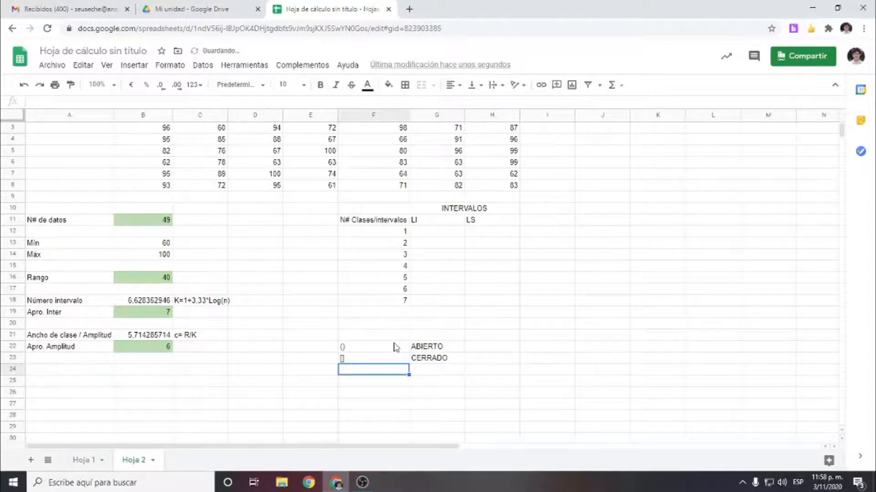
Add the legend entry "(]" in F24 with the description "SEMI-CERRADO" in G24
{"action": "type", "text": "(]"}
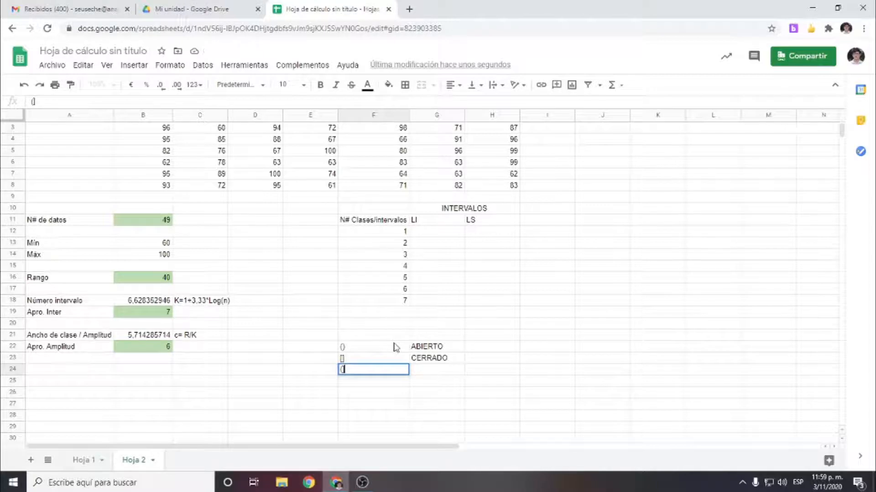
{"action": "key", "text": "Tab"}
{"action": "type", "text": "SEMI-"}
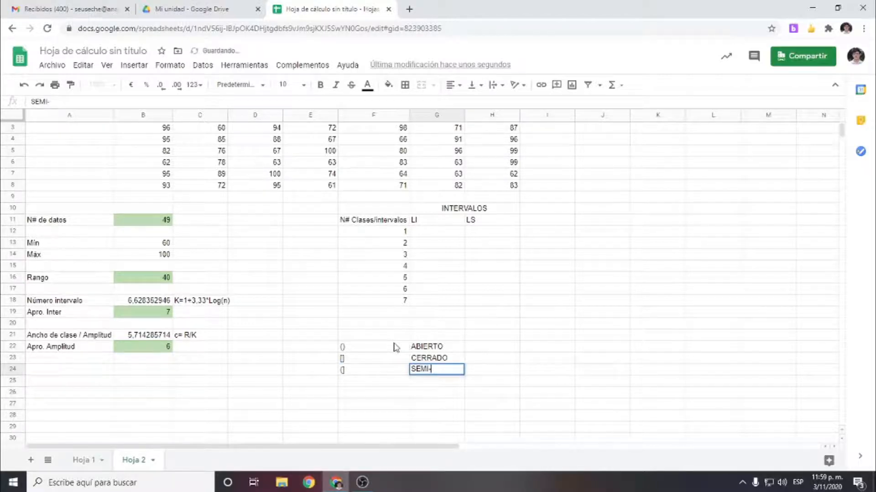
{"action": "type", "text": "CERRADO"}
{"action": "key", "text": "Return"}
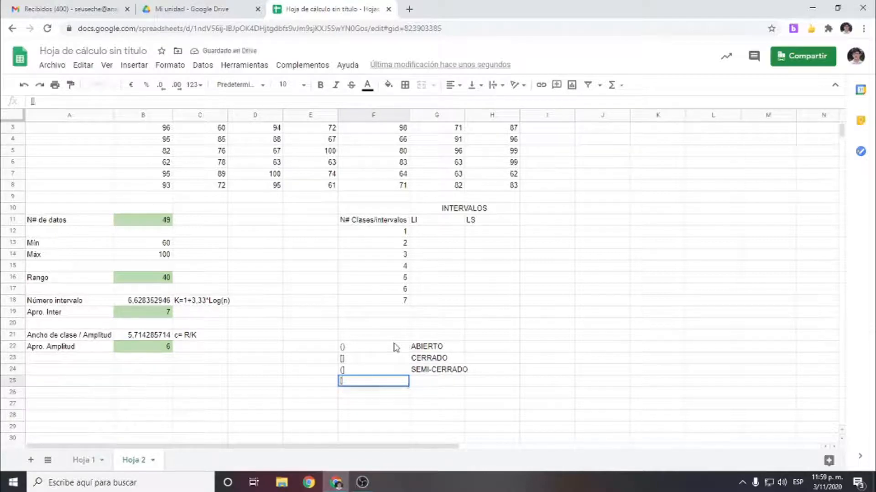
Add the legend entry "[)" in F25 with the description "SEMI-ABIERTO" in G25
{"action": "type", "text": "[)"}
{"action": "key", "text": "Tab"}
{"action": "type", "text": "SEM"}
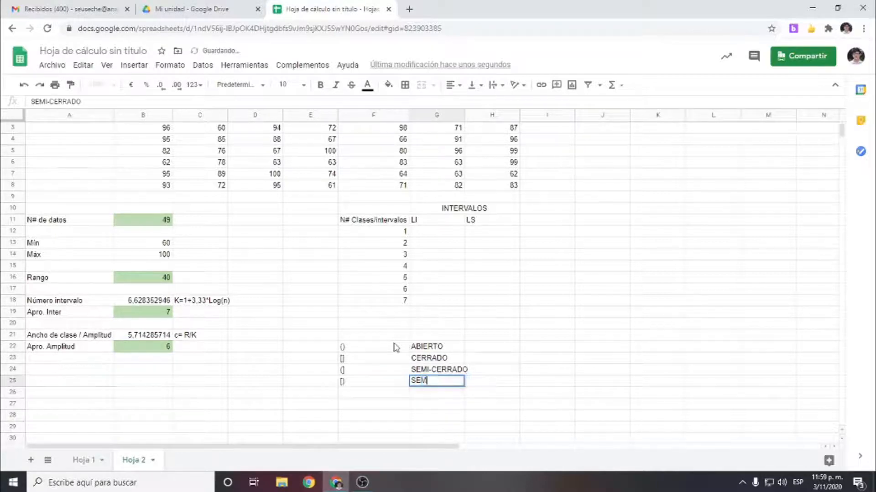
{"action": "type", "text": "I-ABIERTO"}
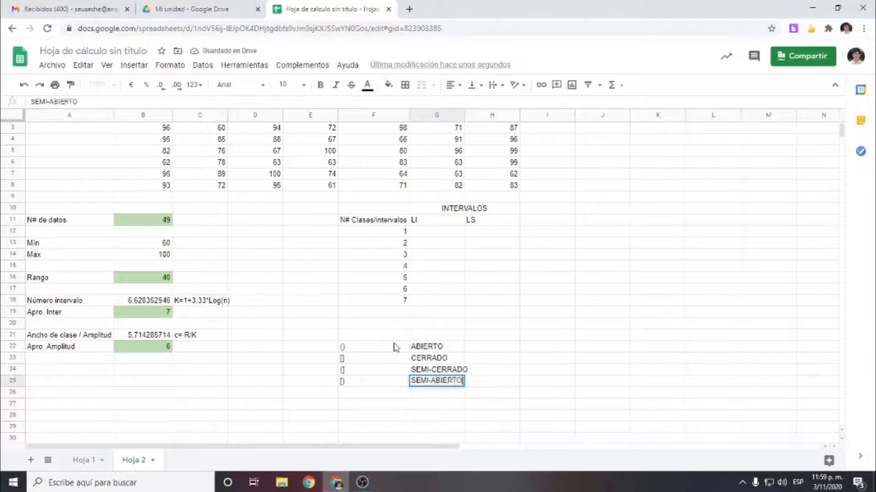
{"action": "key", "text": "Return"}
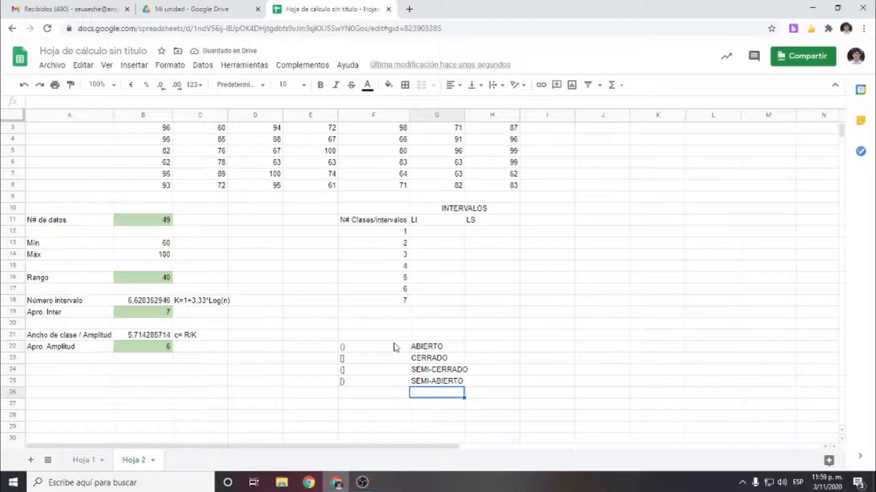
{"action": "left_click", "coordinate": [446, 346]}
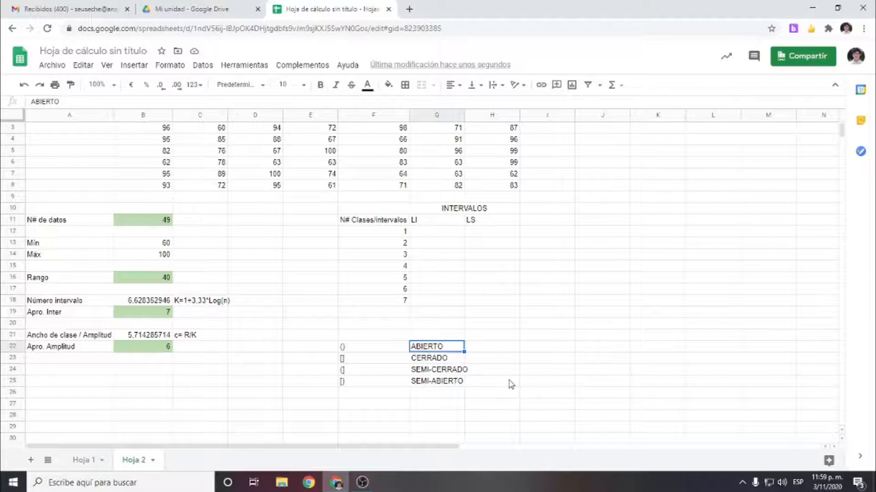
{"action": "key", "text": "Down"}
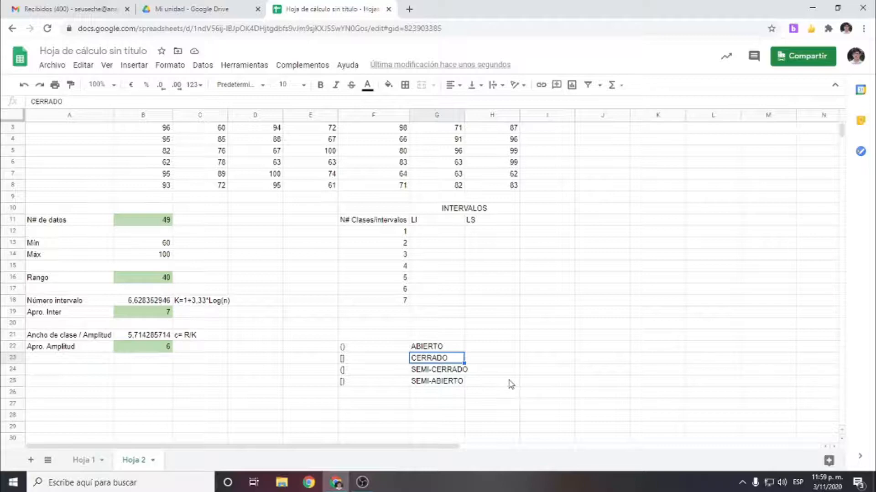
{"action": "key", "text": "Right"}
{"action": "key", "text": "Right"}
{"action": "key", "text": "Up"}
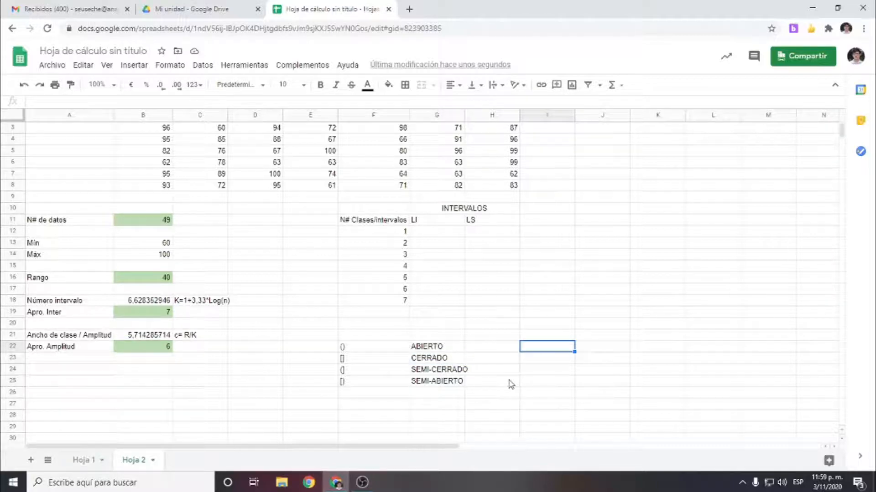
{"action": "type", "text": "("}
{"action": "key", "text": "BackSpace"}
{"action": "key", "text": "Return"}
{"action": "key", "text": "Up"}
Format the cells I22:I25 beside the notation legend as plain text
{"action": "left_click_drag", "start_coordinate": [553, 351], "coordinate": [554, 385]}
{"action": "left_click", "coordinate": [237, 85]}
{"action": "left_click", "coordinate": [201, 85]}
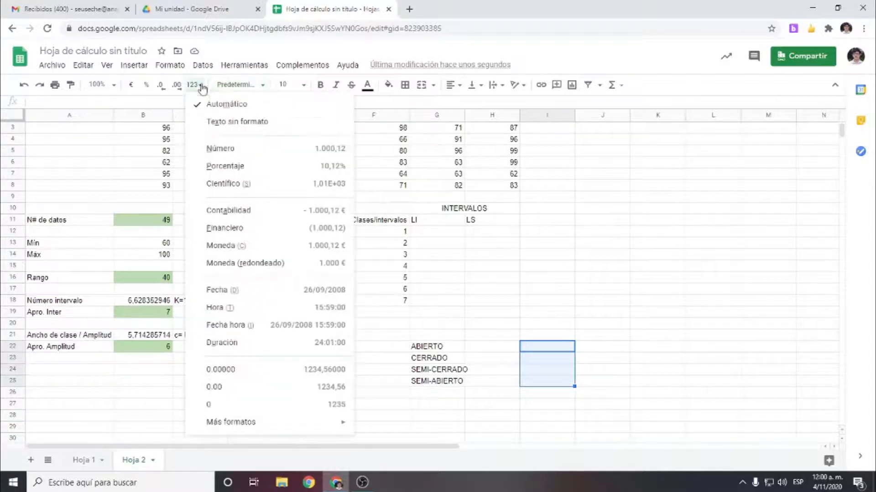
{"action": "left_click", "coordinate": [250, 121]}
{"action": "left_click", "coordinate": [558, 359]}
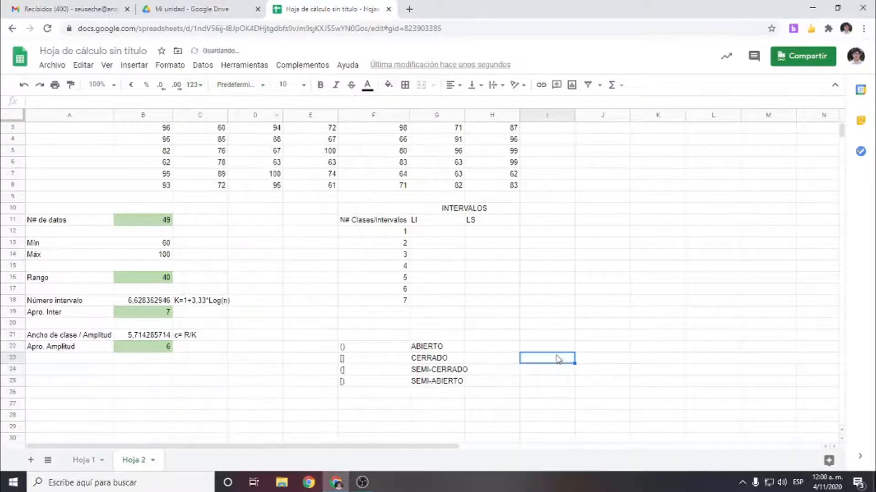
Enter the open interval example "(1,3)" in I22, in the ABIERTO row
{"action": "left_click", "coordinate": [559, 348]}
{"action": "type", "text": "("}
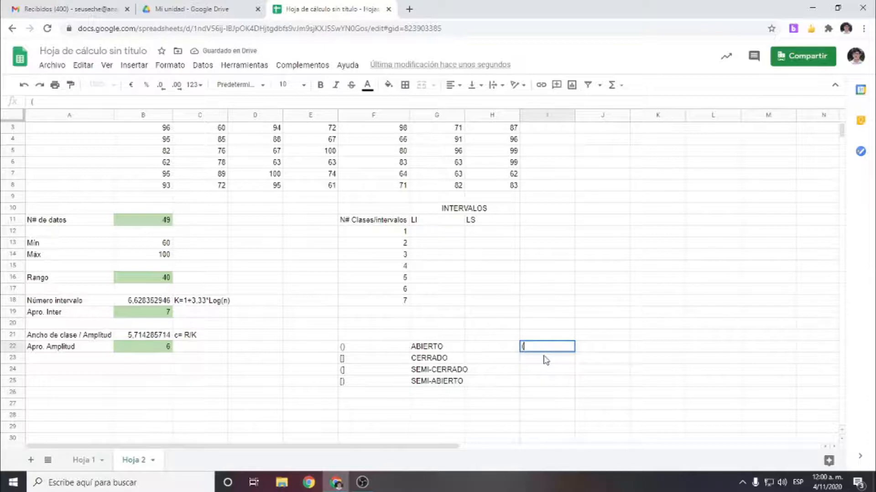
{"action": "type", "text": "1,3)"}
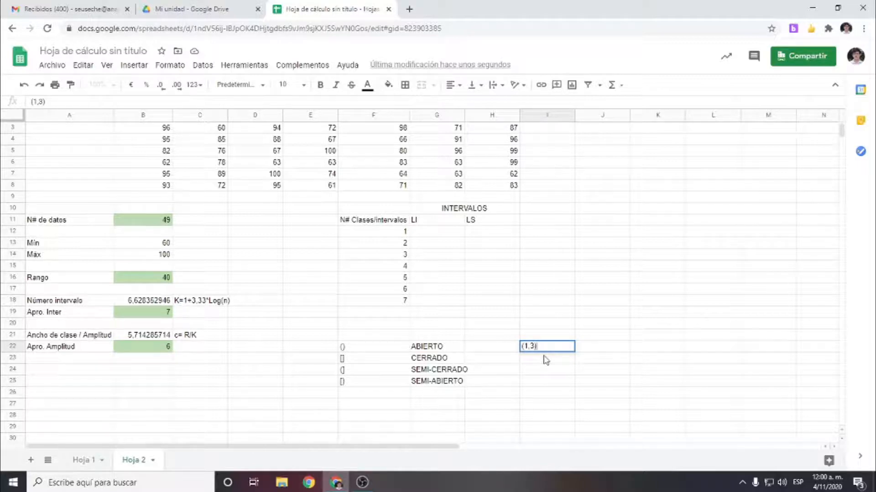
{"action": "key", "text": "Return"}
{"action": "key", "text": "Up"}
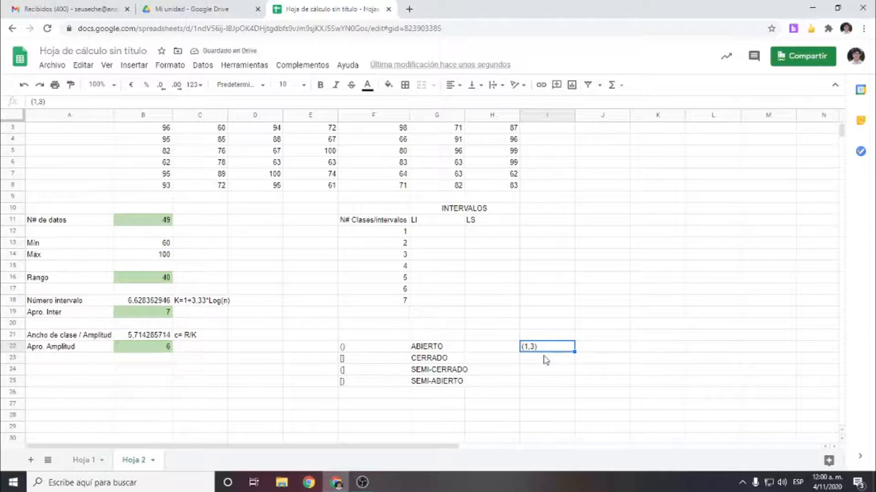
Enter the closed interval example "[1,3]" in I23, in the CERRADO row
{"action": "left_click", "coordinate": [546, 360]}
{"action": "type", "text": "["}
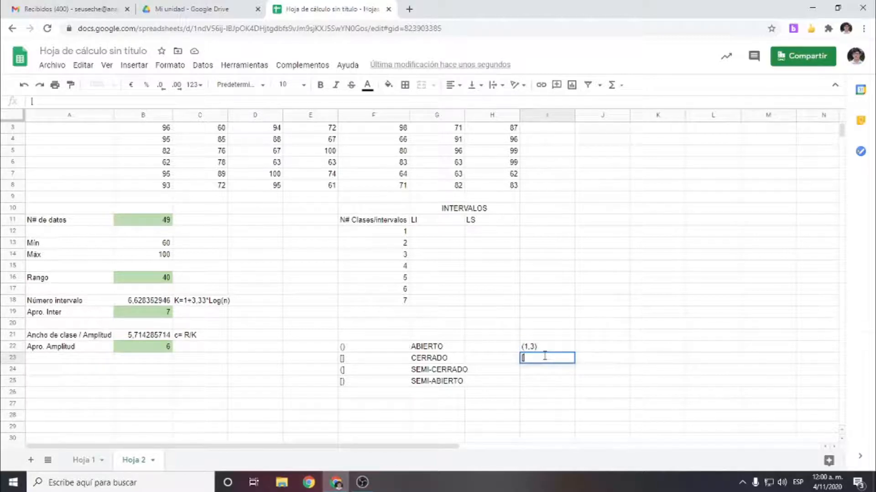
{"action": "type", "text": "1,3]"}
{"action": "key", "text": "Return"}
{"action": "left_click", "coordinate": [545, 358]}
{"action": "key", "text": "Return"}
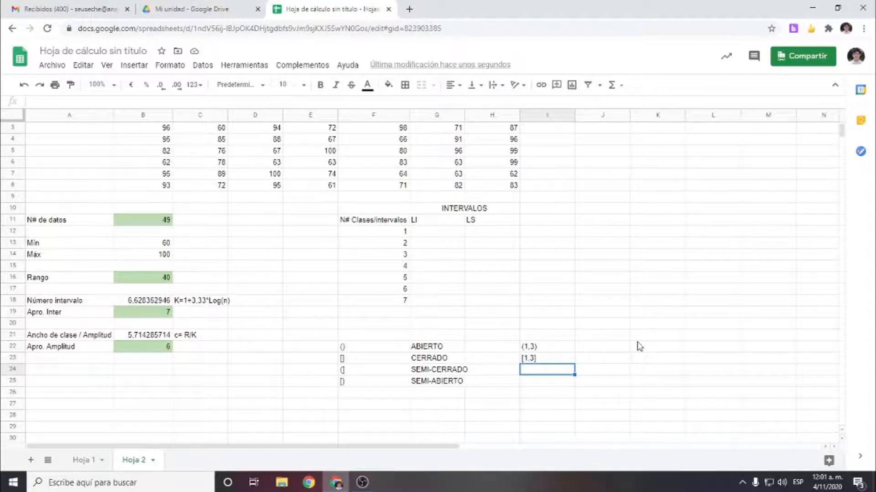
Enter the half-open interval examples "(1,3]" in I24 and "[1,3)" in I25
{"action": "type", "text": "(1,3]"}
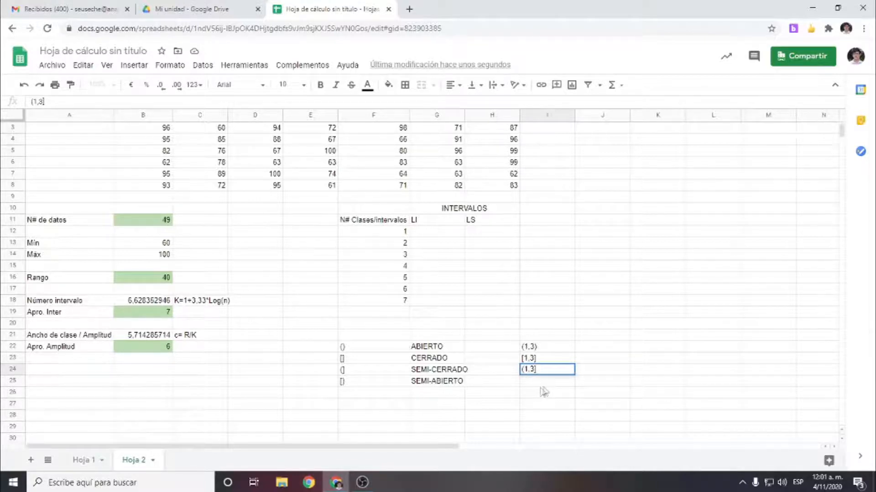
{"action": "key", "text": "Return"}
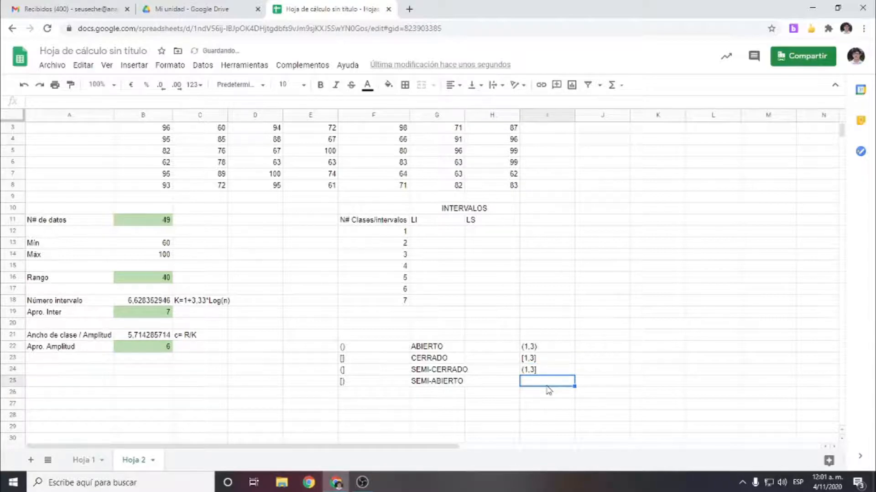
{"action": "type", "text": "[1,3)"}
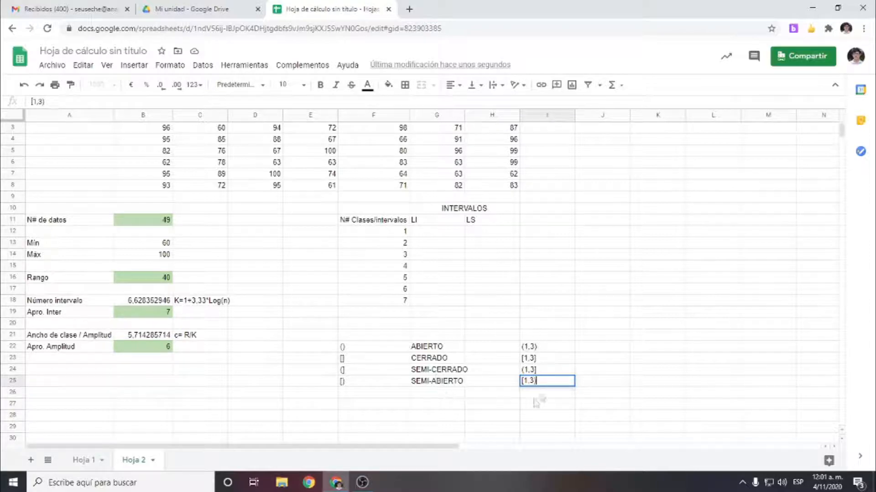
{"action": "left_click_drag", "start_coordinate": [537, 350], "coordinate": [538, 381]}
{"action": "left_click_drag", "start_coordinate": [359, 350], "coordinate": [534, 382]}
{"action": "left_click", "coordinate": [535, 419]}
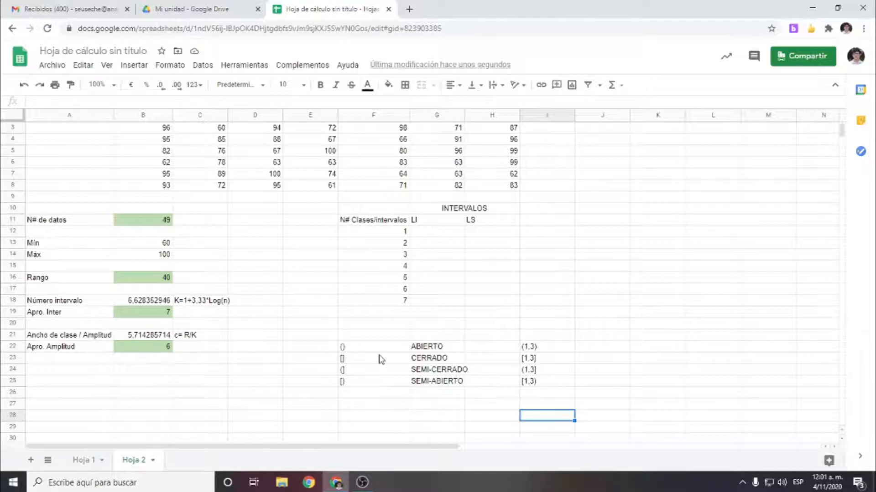
{"action": "left_click_drag", "start_coordinate": [380, 338], "coordinate": [555, 387]}
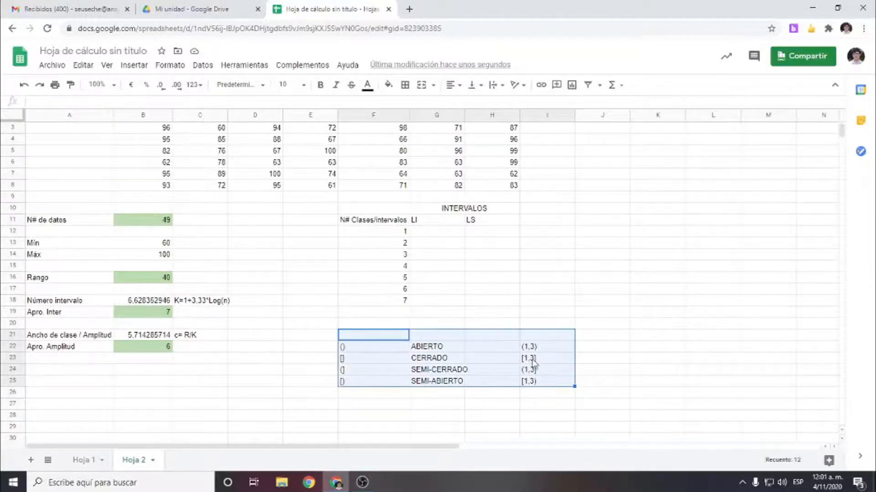
{"action": "left_click", "coordinate": [458, 302]}
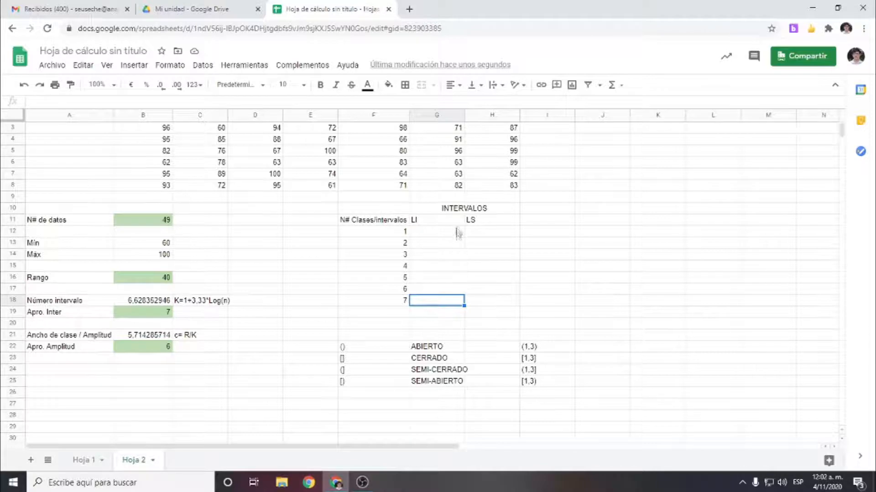
Insert one empty row below row 9, above the INTERVALOS header
{"action": "left_click", "coordinate": [450, 199]}
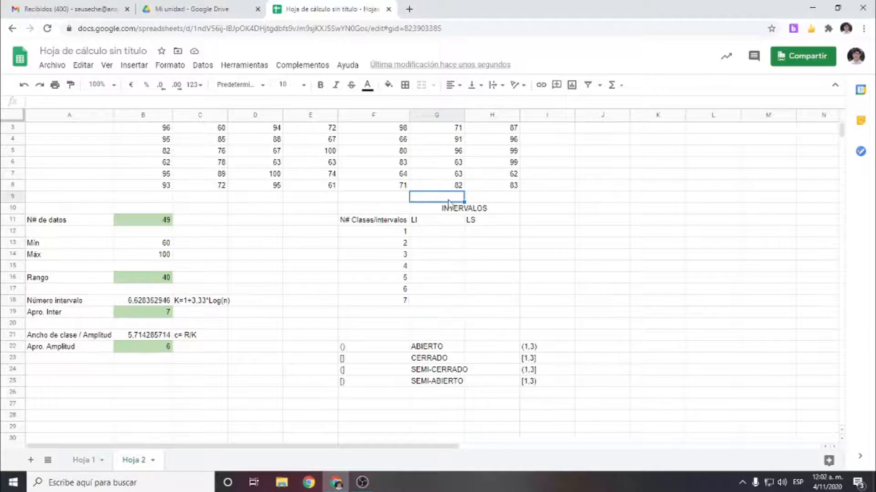
{"action": "right_click", "coordinate": [8, 197]}
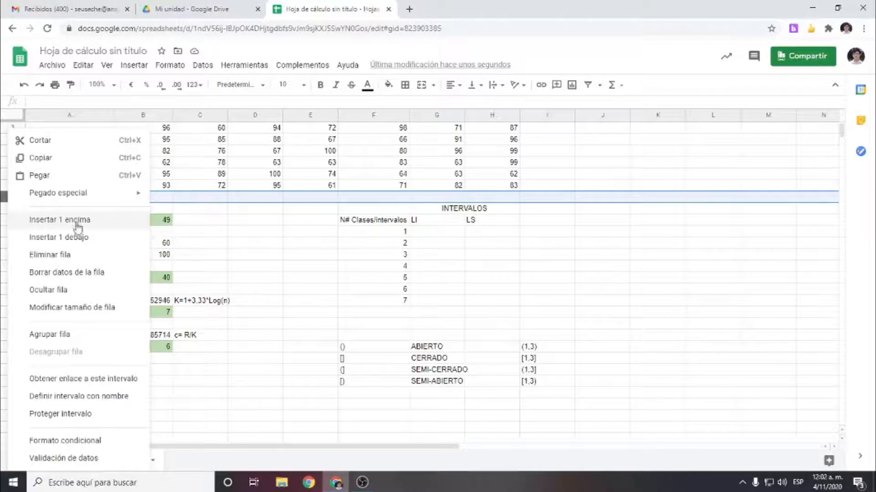
{"action": "left_click", "coordinate": [91, 238]}
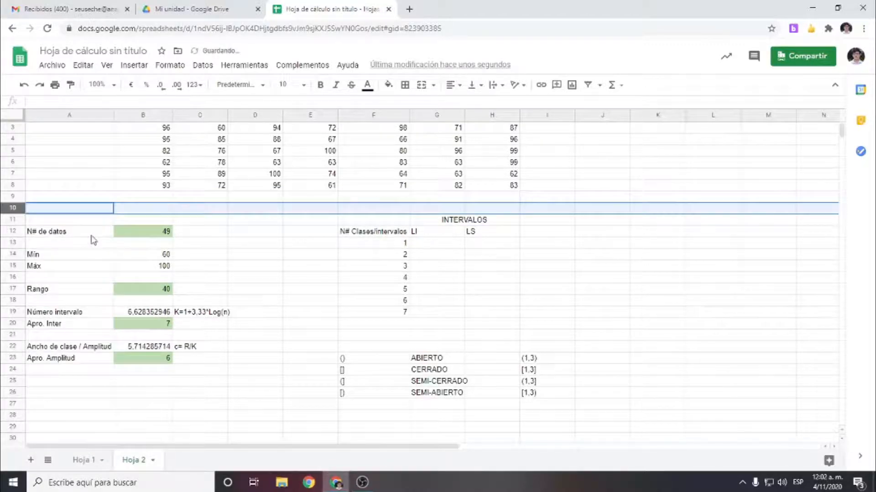
Enter "[" in G10 and ")" in H10 above the INTERVALOS header, right-aligning the closing parenthesis
{"action": "left_click", "coordinate": [446, 248]}
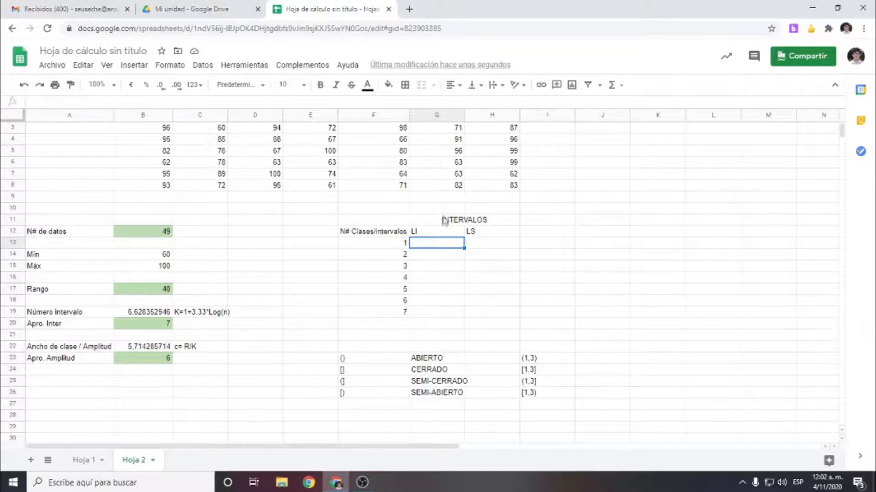
{"action": "left_click", "coordinate": [456, 210]}
{"action": "double_click", "coordinate": [455, 208]}
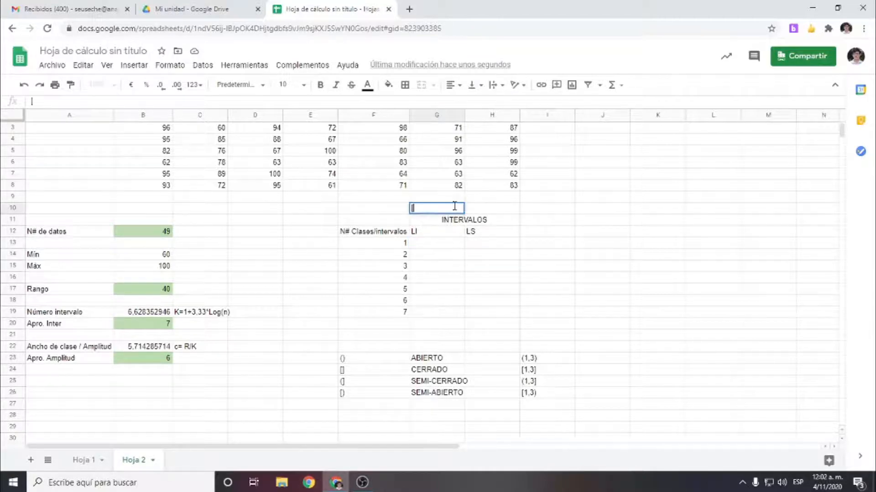
{"action": "key", "text": "Tab"}
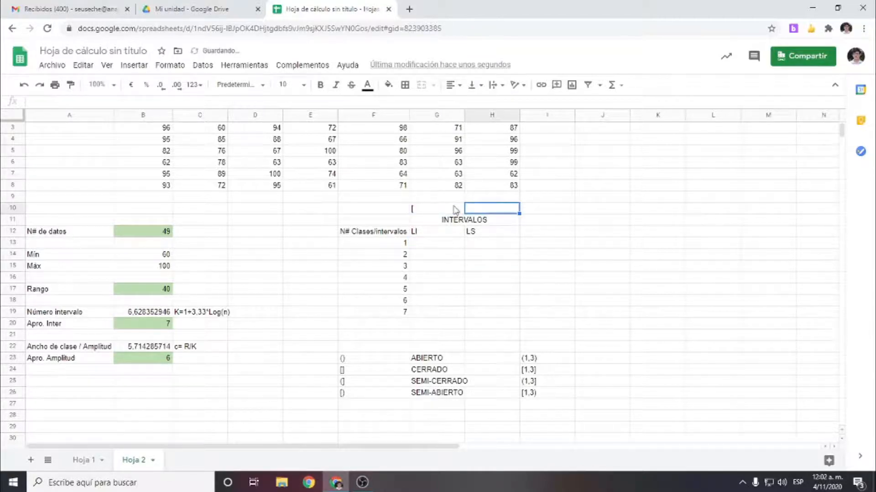
{"action": "type", "text": ")"}
{"action": "left_click", "coordinate": [453, 85]}
{"action": "left_click", "coordinate": [484, 111]}
Clear the interval notation legend below the class table, deleting the contents of E21:J28
{"action": "left_click_drag", "start_coordinate": [310, 335], "coordinate": [625, 420]}
{"action": "key", "text": "Delete"}
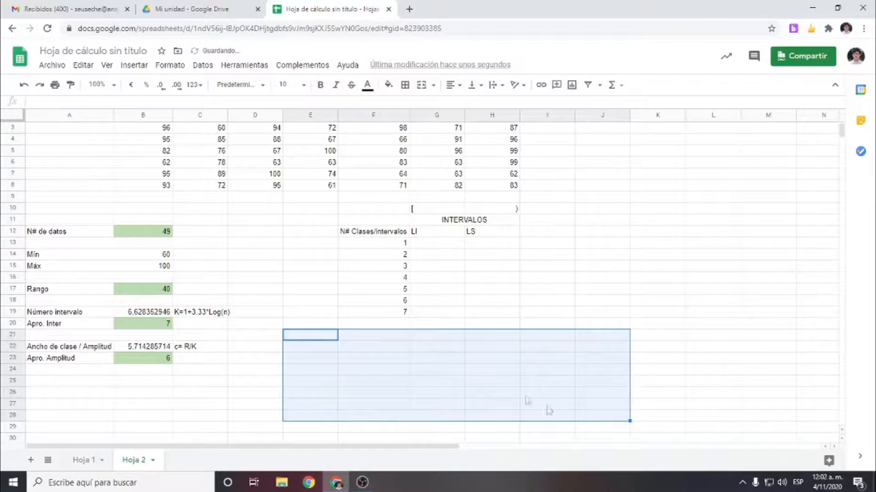
{"action": "left_click", "coordinate": [378, 370]}
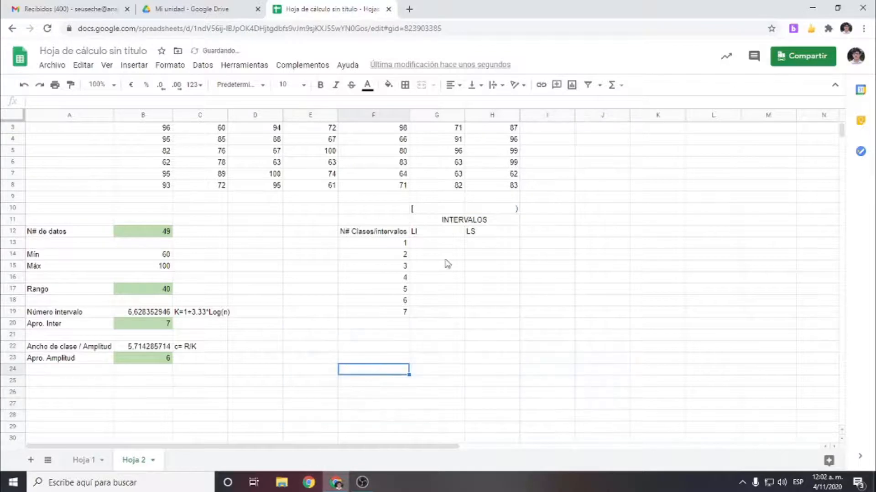
Set the lower limit of class 1 in G13 to the minimum value with =B14
{"action": "left_click", "coordinate": [420, 246]}
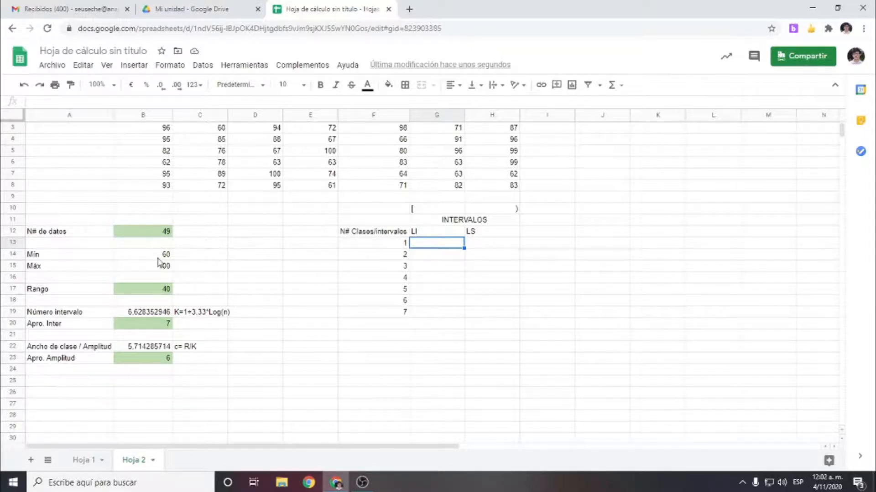
{"action": "type", "text": "="}
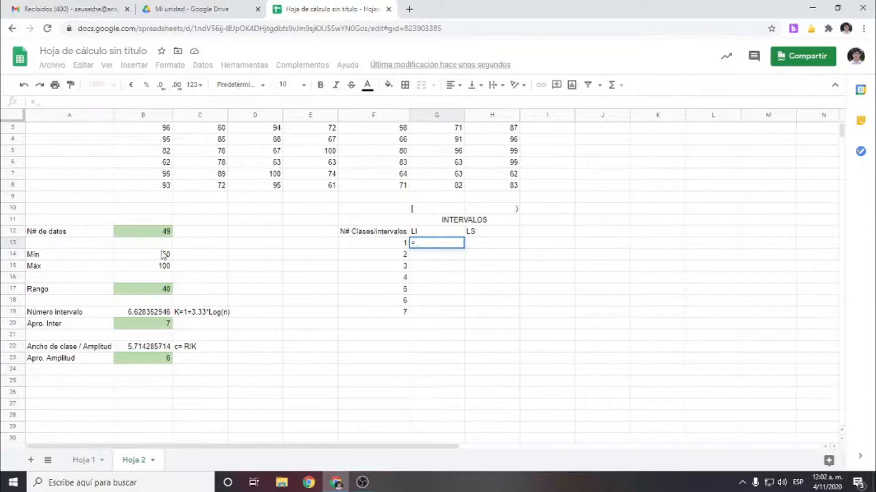
{"action": "left_click", "coordinate": [163, 255]}
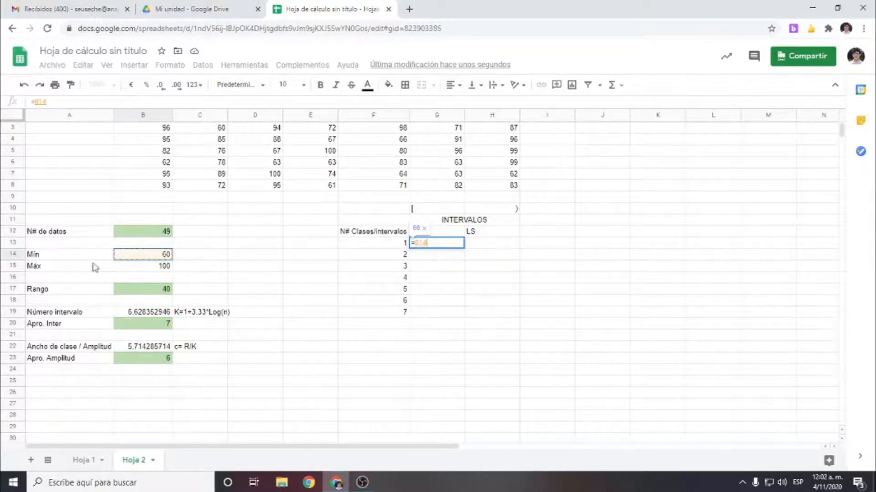
{"action": "key", "text": "Return"}
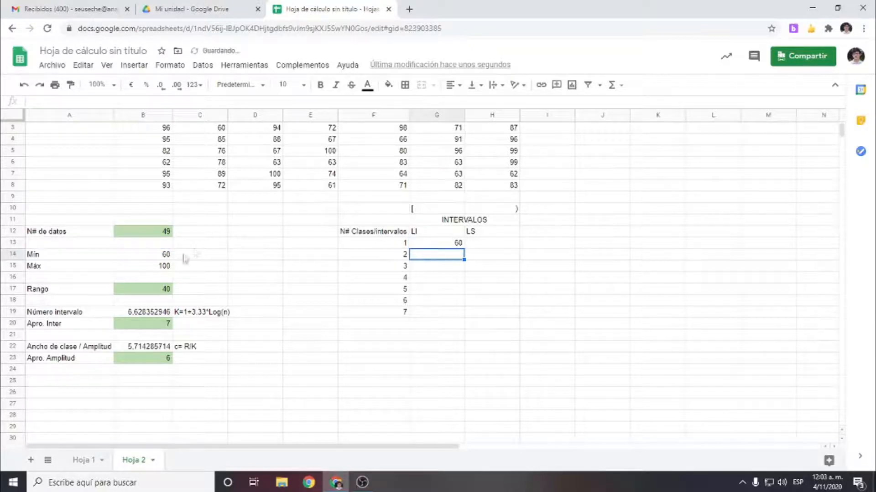
Write the upper limit formula note "LS= LI + C" in E23, beside the Apro. Amplitud row
{"action": "left_click", "coordinate": [495, 245]}
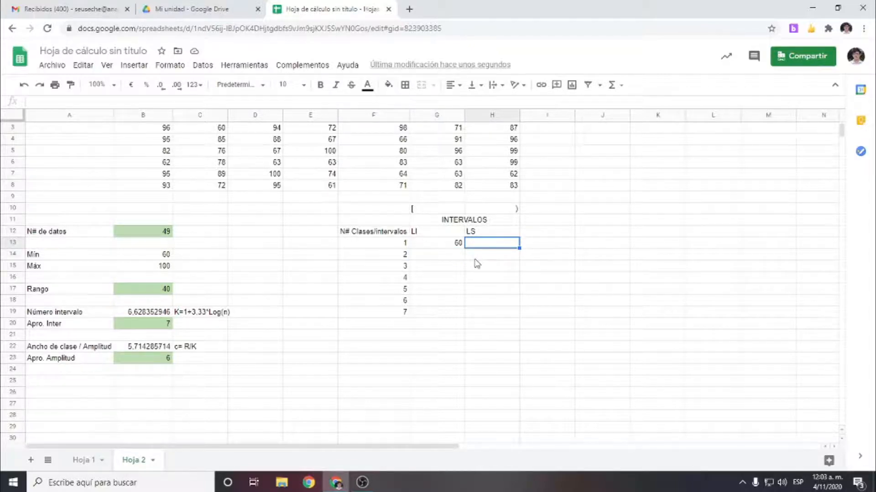
{"action": "left_click", "coordinate": [450, 246]}
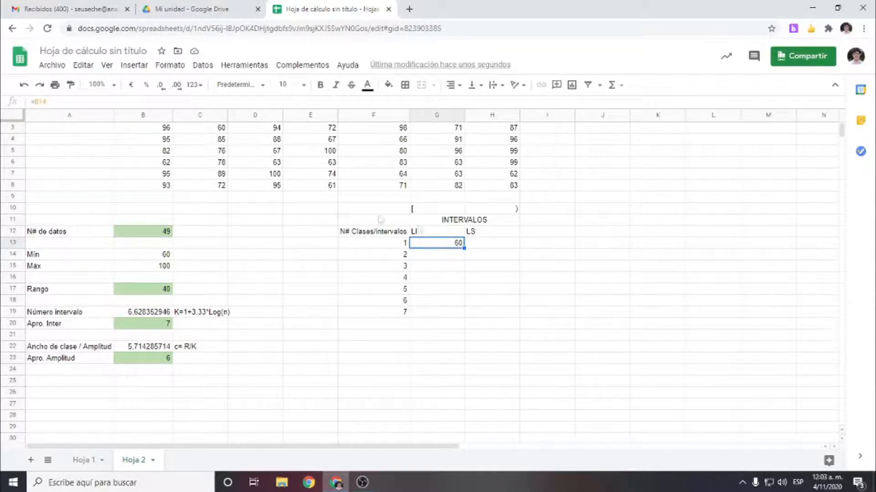
{"action": "left_click", "coordinate": [143, 361]}
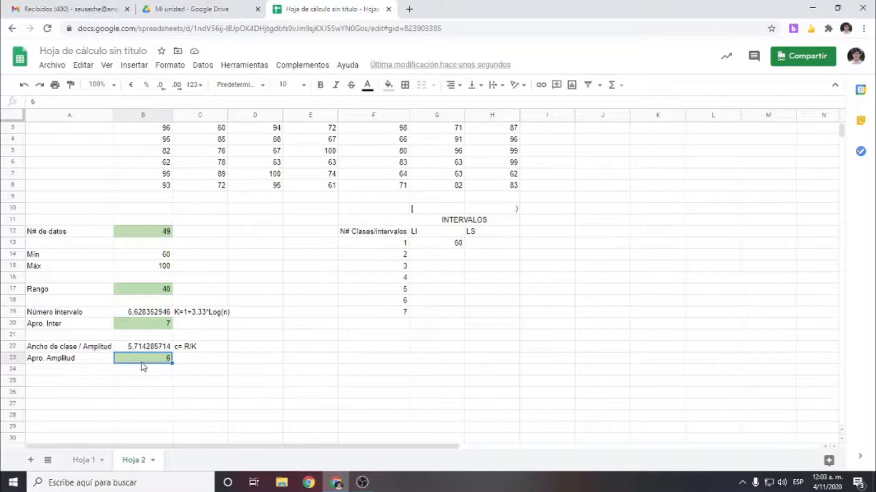
{"action": "left_click", "coordinate": [301, 360]}
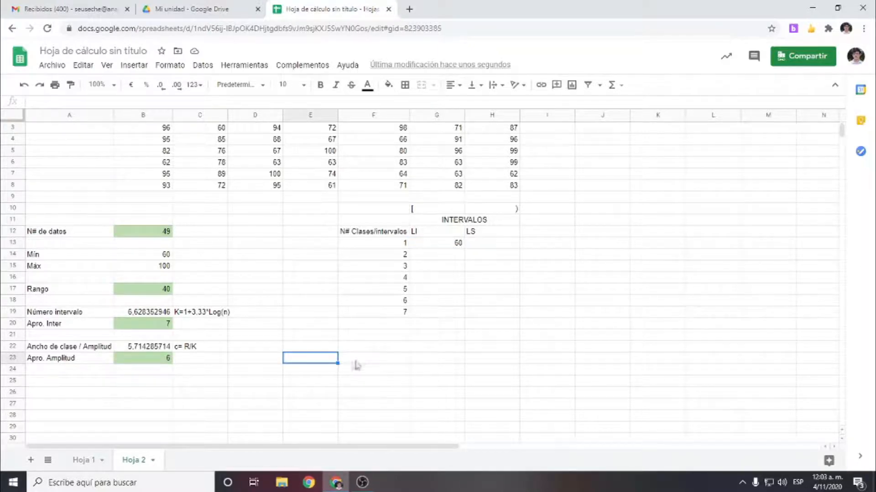
{"action": "type", "text": "ls="}
{"action": "type", "text": "LS= LI"}
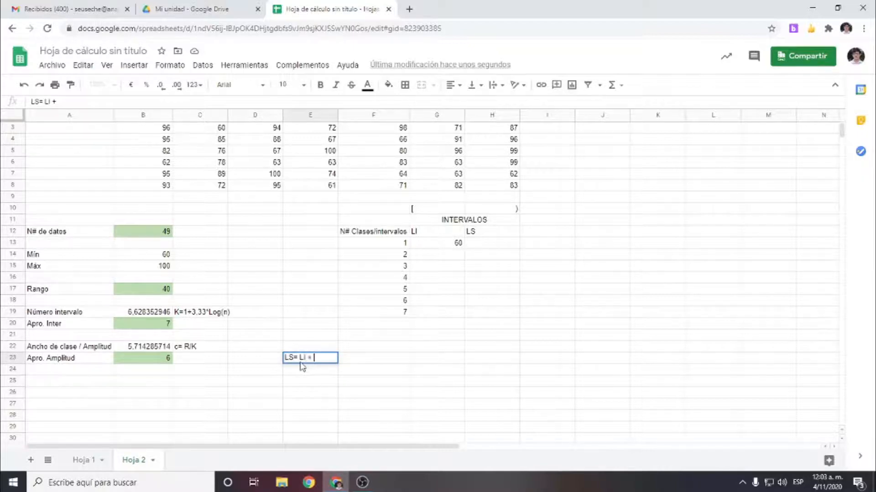
{"action": "type", "text": " + C"}
{"action": "key", "text": "Return"}
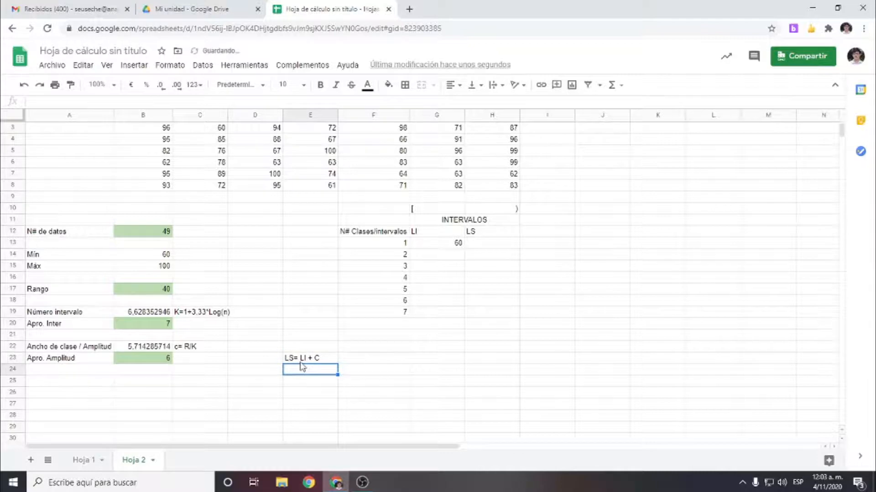
{"action": "left_click", "coordinate": [300, 361]}
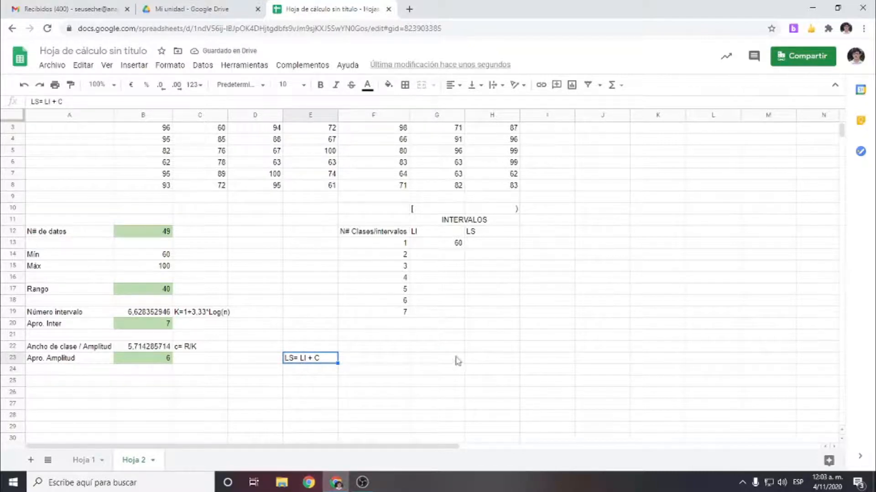
Calculate the upper limit of class 1 in H13 with =G13+B23
{"action": "left_click", "coordinate": [478, 245]}
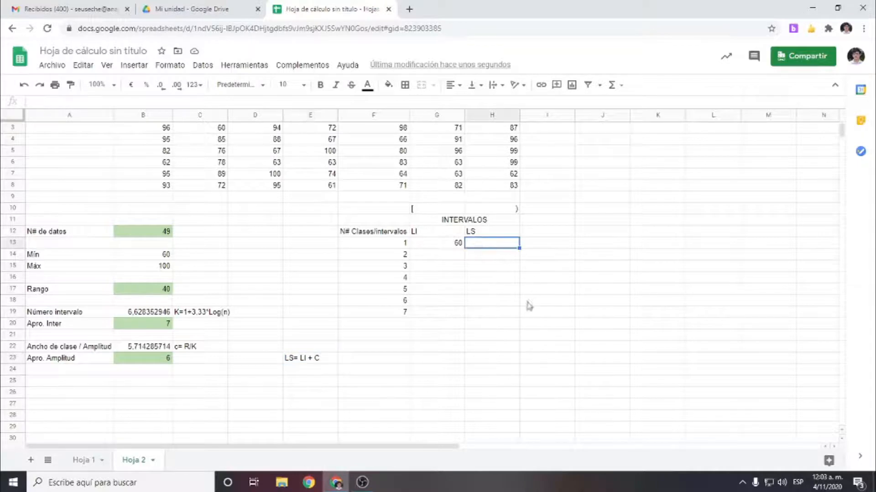
{"action": "type", "text": "="}
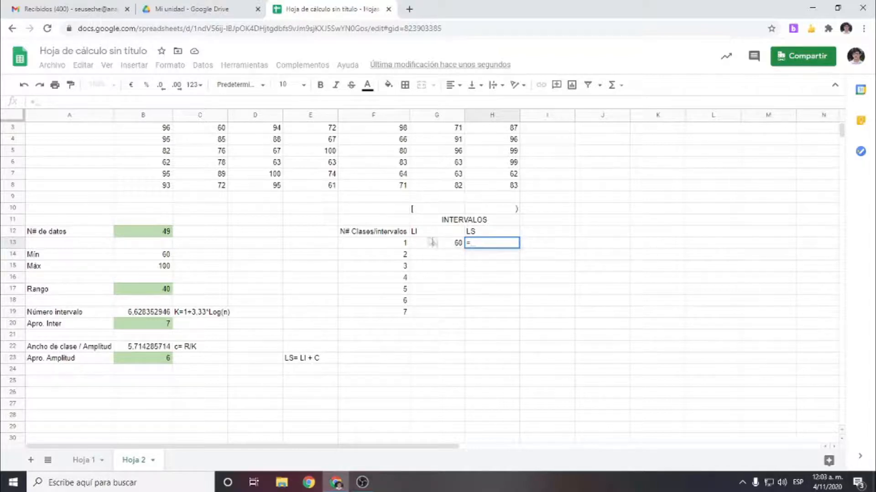
{"action": "left_click", "coordinate": [439, 243]}
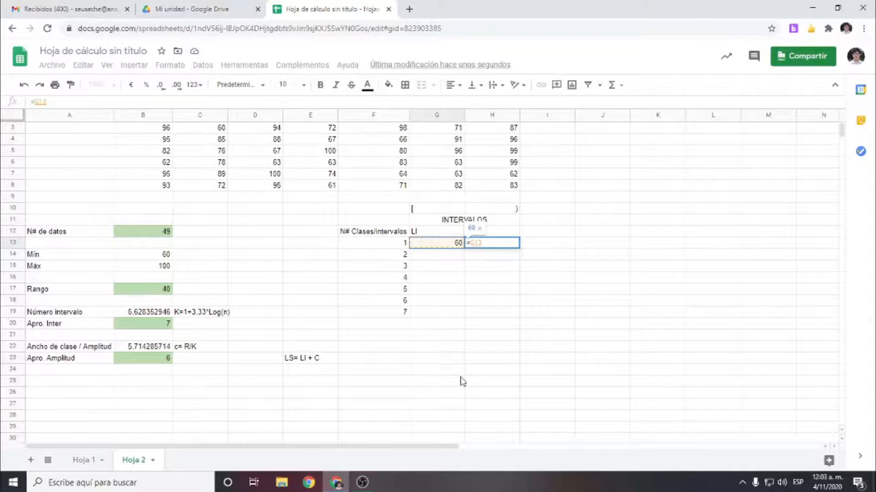
{"action": "type", "text": "+"}
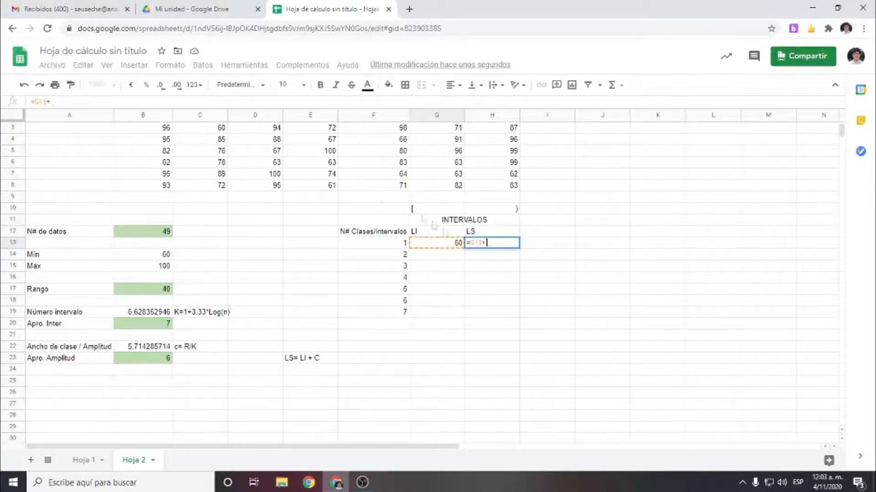
{"action": "left_click", "coordinate": [152, 360]}
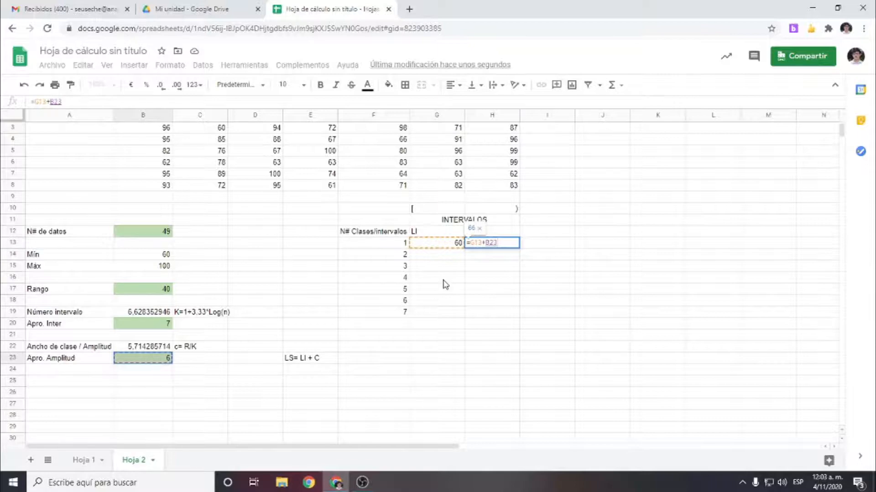
{"action": "key", "text": "Return"}
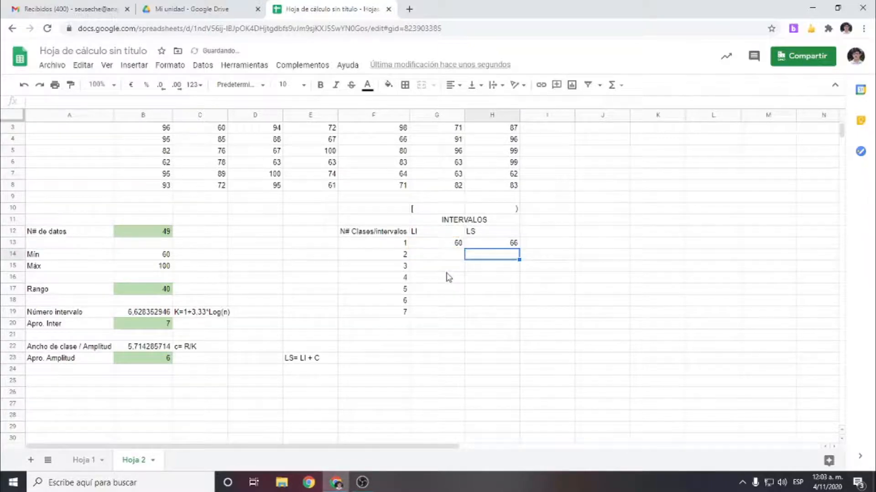
List the values 60 to 65 in G22:G27 as an example of the first interval's contents
{"action": "left_click_drag", "start_coordinate": [446, 245], "coordinate": [487, 250]}
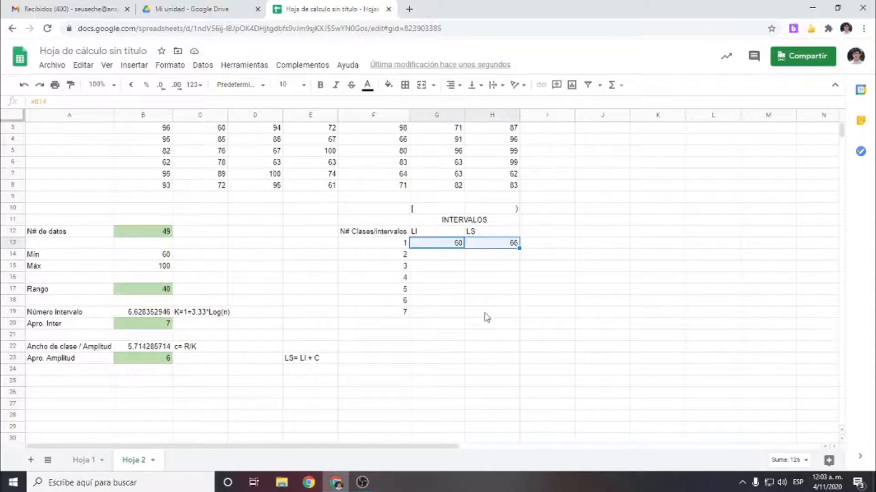
{"action": "left_click", "coordinate": [440, 348]}
{"action": "type", "text": "60"}
{"action": "key", "text": "Return"}
{"action": "type", "text": "61"}
{"action": "key", "text": "Return"}
{"action": "type", "text": "62"}
{"action": "key", "text": "Return"}
{"action": "type", "text": "63"}
{"action": "key", "text": "Return"}
{"action": "type", "text": "64"}
{"action": "key", "text": "Return"}
{"action": "type", "text": "65"}
{"action": "key", "text": "Return"}
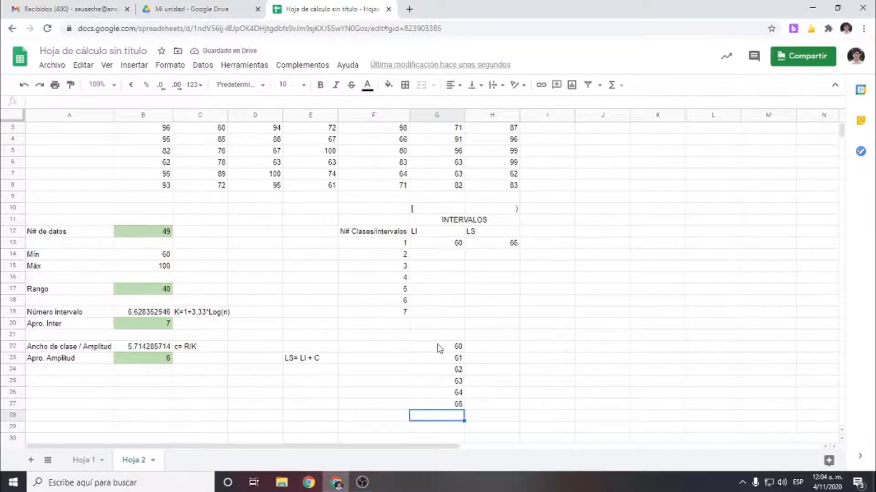
Number the listed interval values from 1 to 6 in H22:H27
{"action": "left_click", "coordinate": [475, 247]}
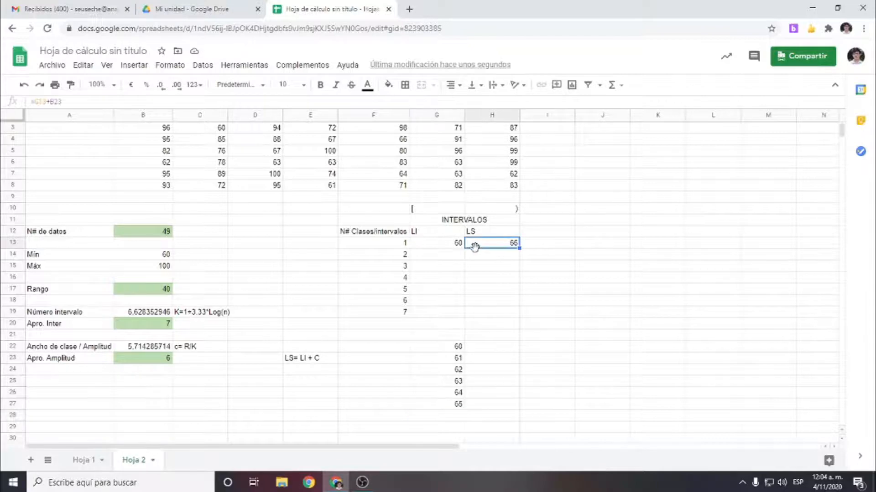
{"action": "left_click", "coordinate": [425, 259]}
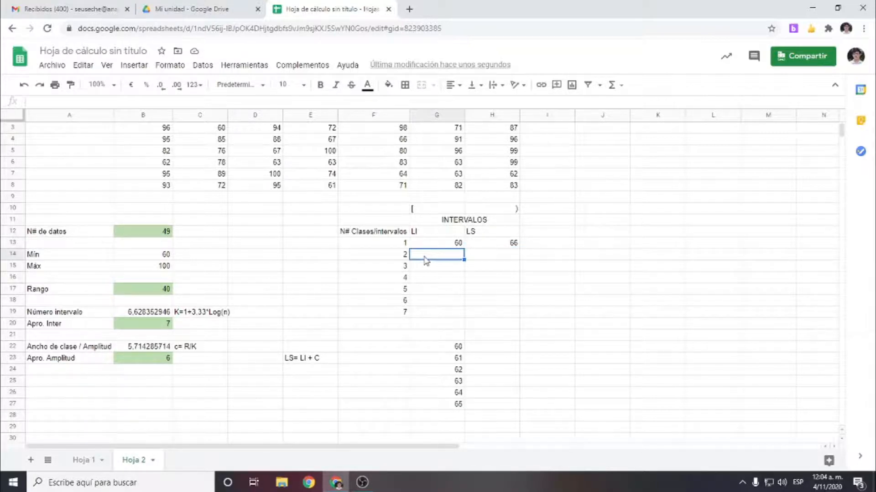
{"action": "left_click", "coordinate": [481, 349]}
{"action": "type", "text": "1"}
{"action": "key", "text": "Return"}
{"action": "type", "text": "2"}
{"action": "key", "text": "Return"}
{"action": "type", "text": "3"}
{"action": "key", "text": "Return"}
{"action": "type", "text": "4"}
{"action": "key", "text": "Return"}
{"action": "type", "text": "5"}
{"action": "key", "text": "Return"}
{"action": "type", "text": "6"}
{"action": "key", "text": "Return"}
{"action": "key", "text": "Up"}
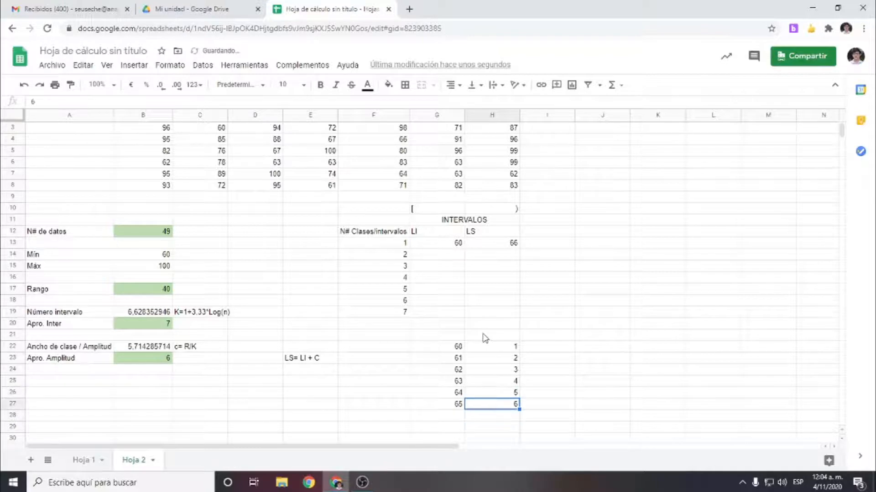
{"action": "key", "text": "shift+Up"}
{"action": "key", "text": "shift+Up"}
{"action": "key", "text": "shift+Up"}
{"action": "key", "text": "shift+Up"}
{"action": "key", "text": "shift+Up"}
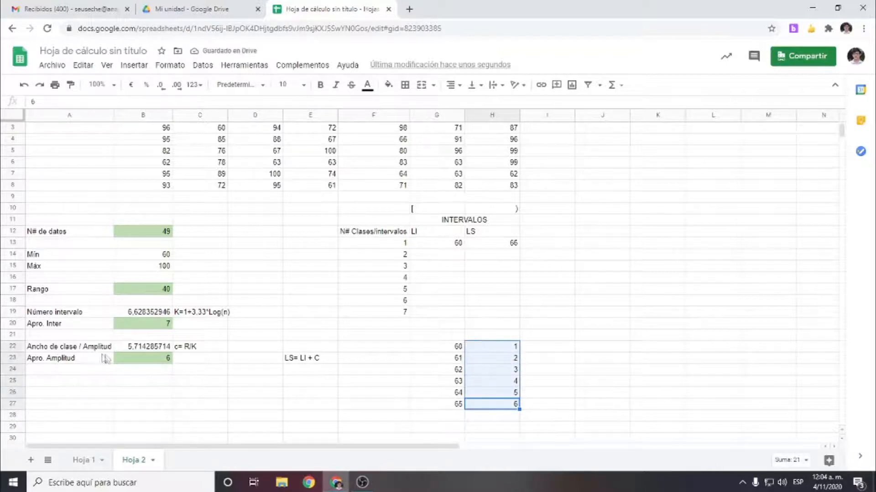
Extend the example list in row 28 with the value 66 in G28 and the number 7 in H28
{"action": "left_click", "coordinate": [133, 360]}
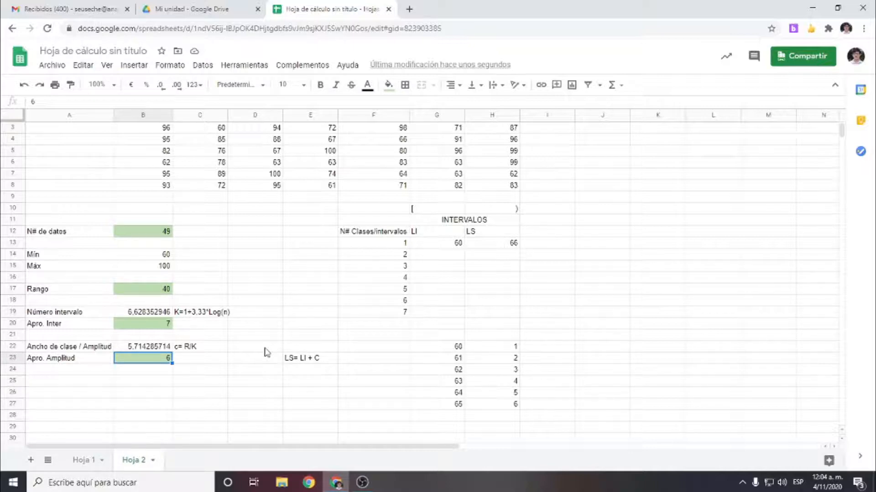
{"action": "left_click", "coordinate": [424, 415]}
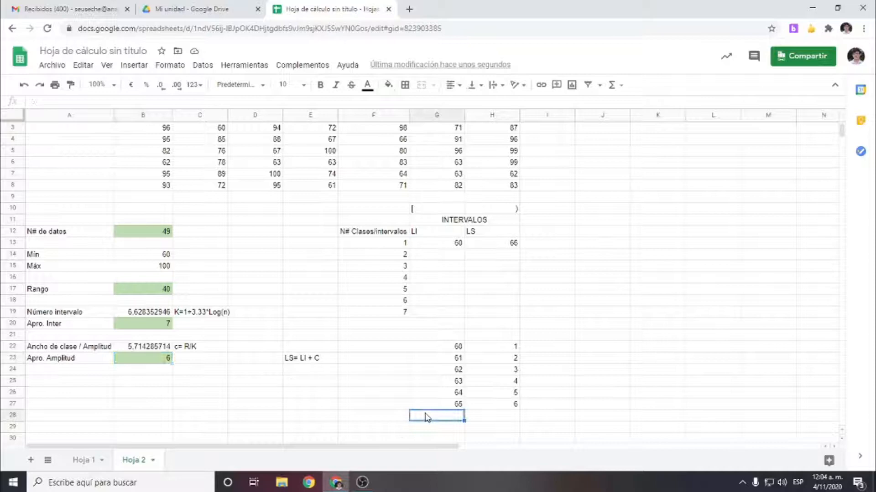
{"action": "type", "text": "66"}
{"action": "left_click", "coordinate": [489, 416]}
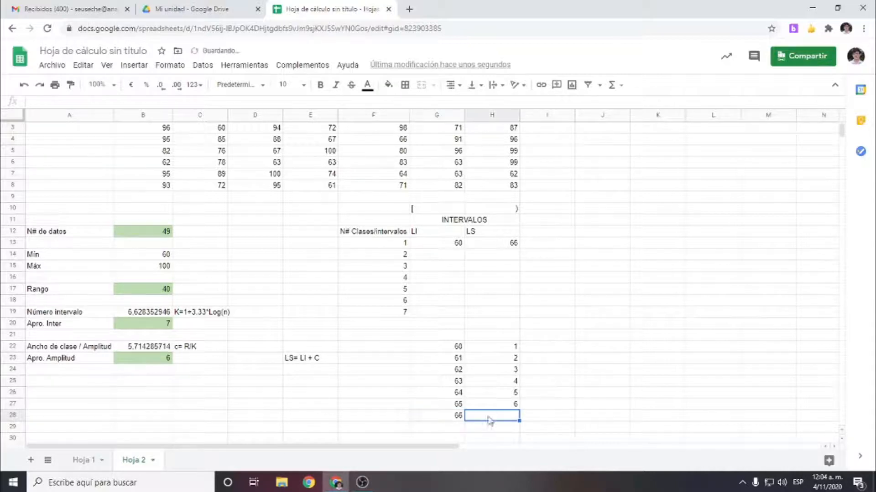
{"action": "type", "text": "7"}
{"action": "key", "text": "Return"}
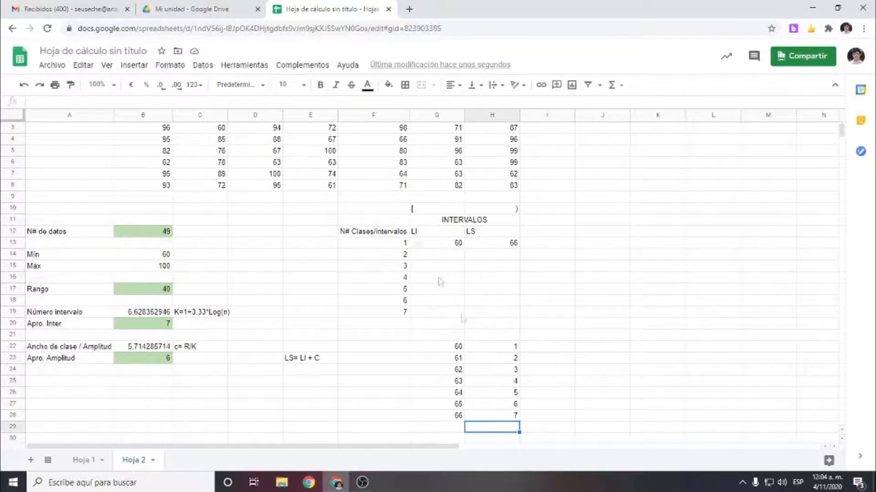
Clear the example list and its numbering from G22:I28
{"action": "left_click_drag", "start_coordinate": [435, 347], "coordinate": [531, 419]}
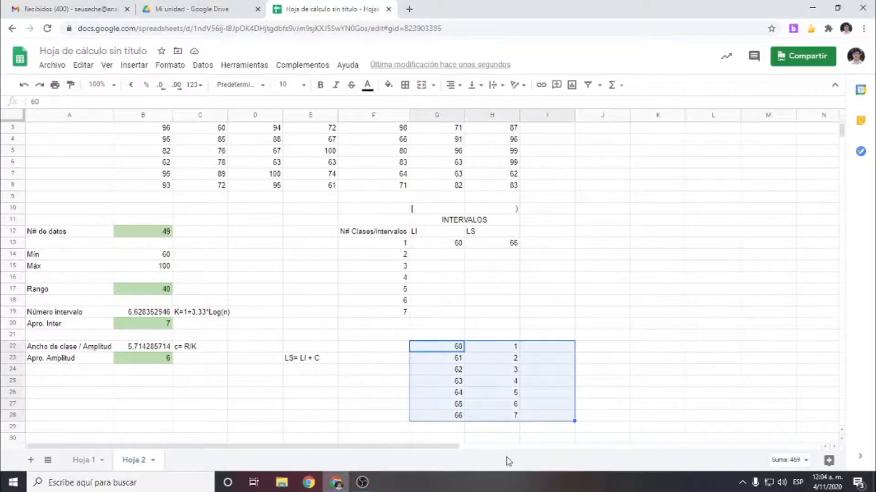
{"action": "key", "text": "Delete"}
{"action": "left_click", "coordinate": [466, 302]}
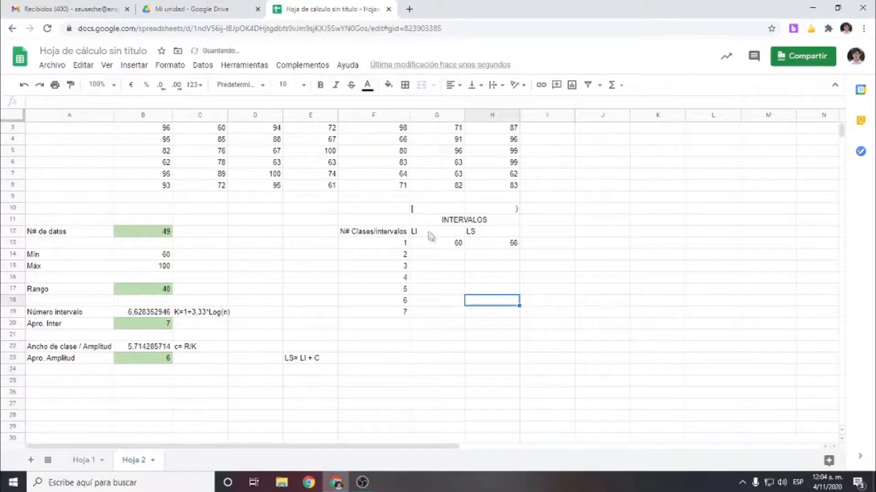
{"action": "left_click_drag", "start_coordinate": [438, 209], "coordinate": [493, 197]}
{"action": "left_click", "coordinate": [515, 314]}
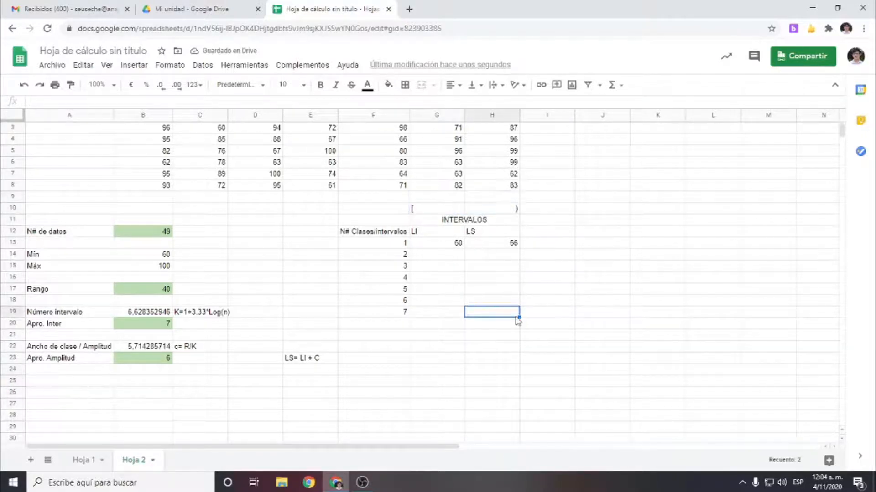
Set the second class's lower limit in G14 to the first class's upper limit with =H13
{"action": "left_click", "coordinate": [444, 256]}
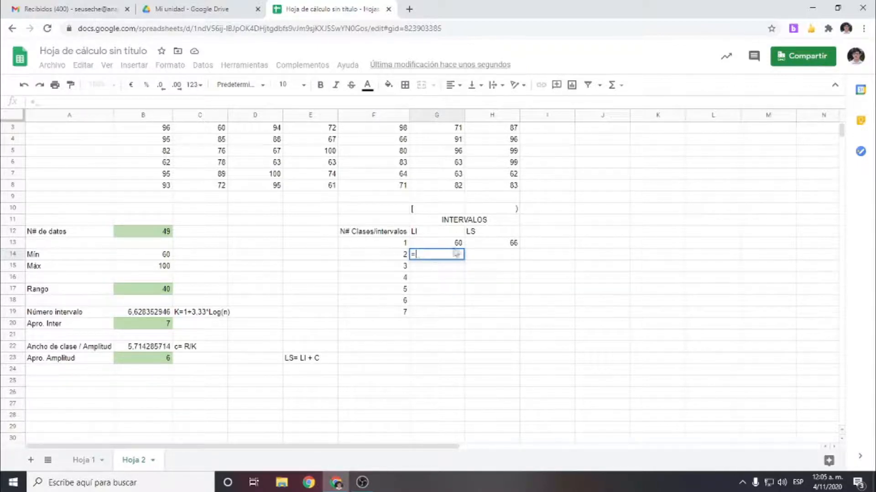
{"action": "left_click", "coordinate": [487, 244]}
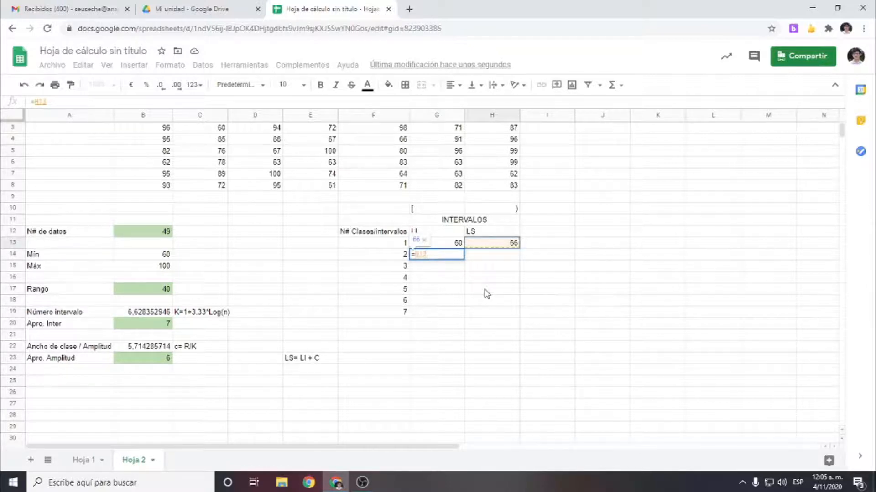
{"action": "key", "text": "Return"}
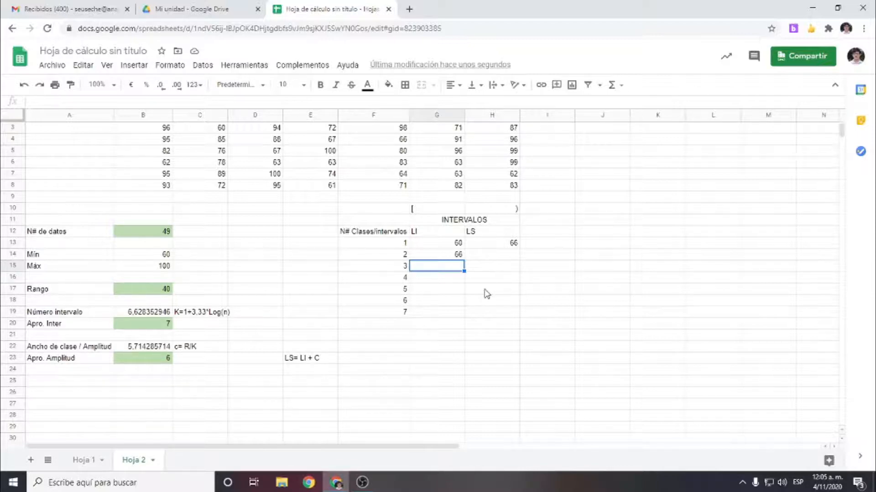
Calculate the second class's upper limit in H14 with the formula =G14+B23
{"action": "left_click", "coordinate": [499, 255]}
{"action": "type", "text": "="}
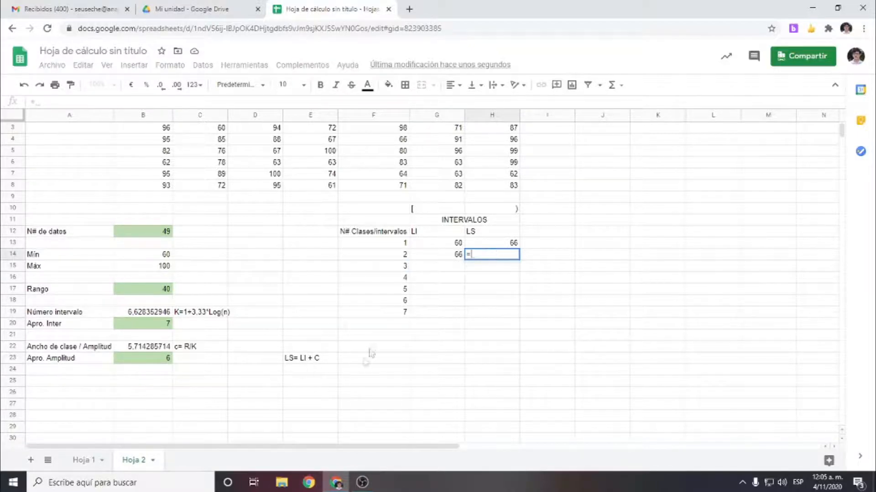
{"action": "left_click", "coordinate": [444, 257]}
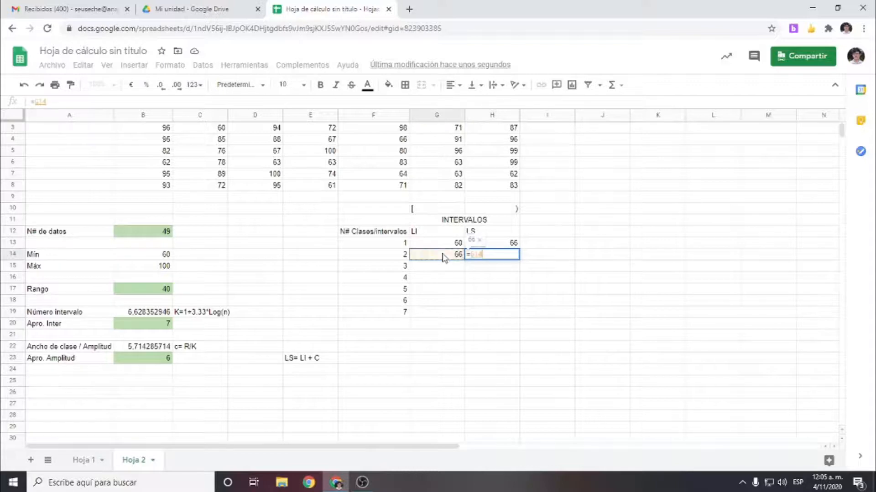
{"action": "type", "text": "+"}
{"action": "left_click", "coordinate": [135, 367]}
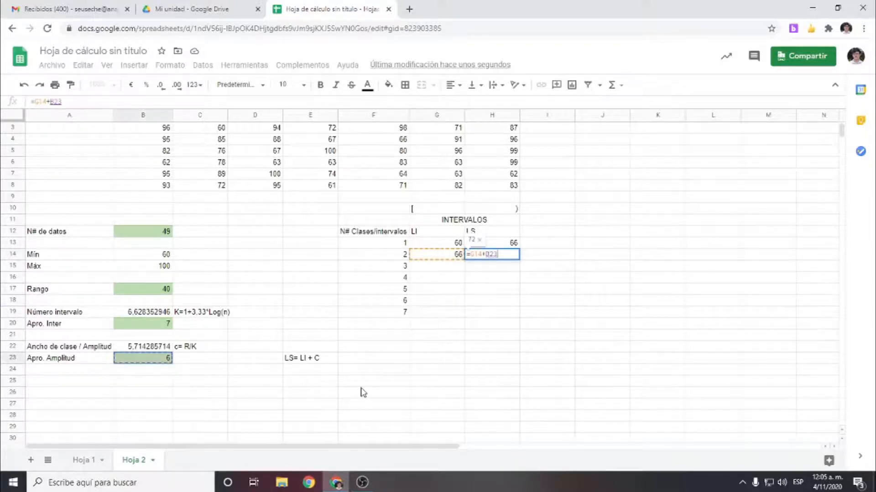
{"action": "key", "text": "Return"}
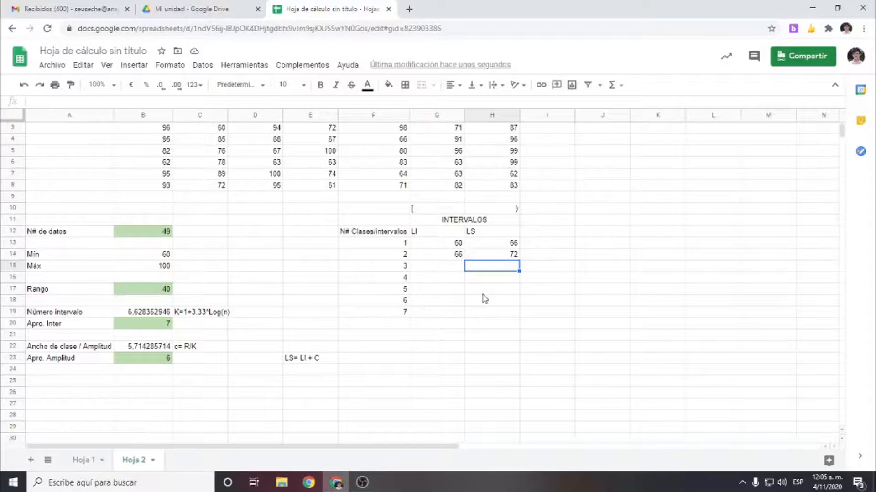
Try to fill the upper-limit formula from H13 down through H19 and inspect the cell references copied into H14
{"action": "left_click", "coordinate": [496, 245]}
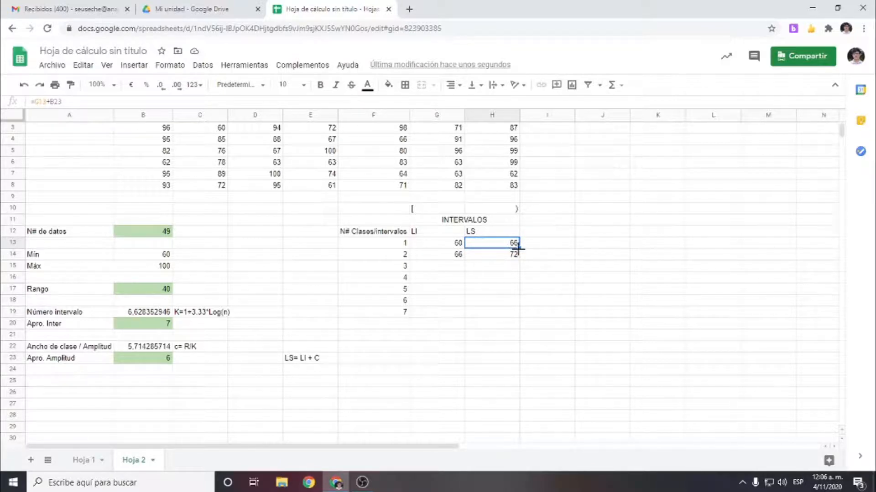
{"action": "left_click_drag", "start_coordinate": [518, 249], "coordinate": [518, 309]}
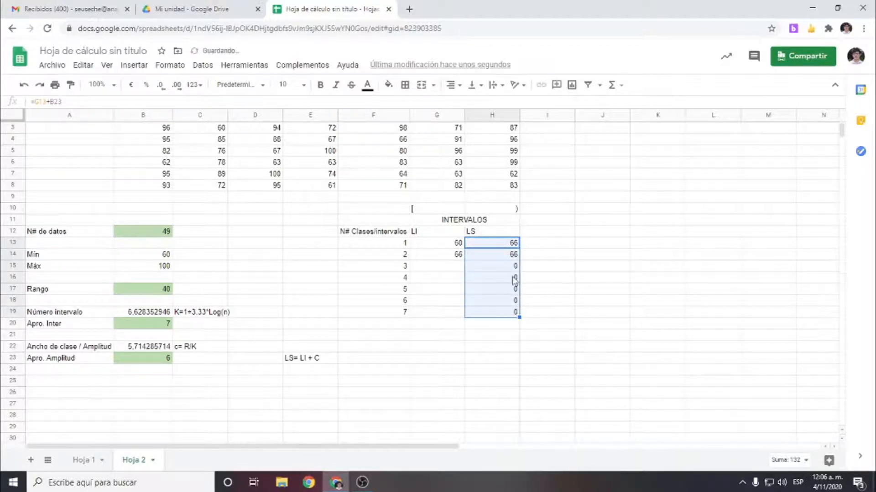
{"action": "left_click", "coordinate": [492, 244]}
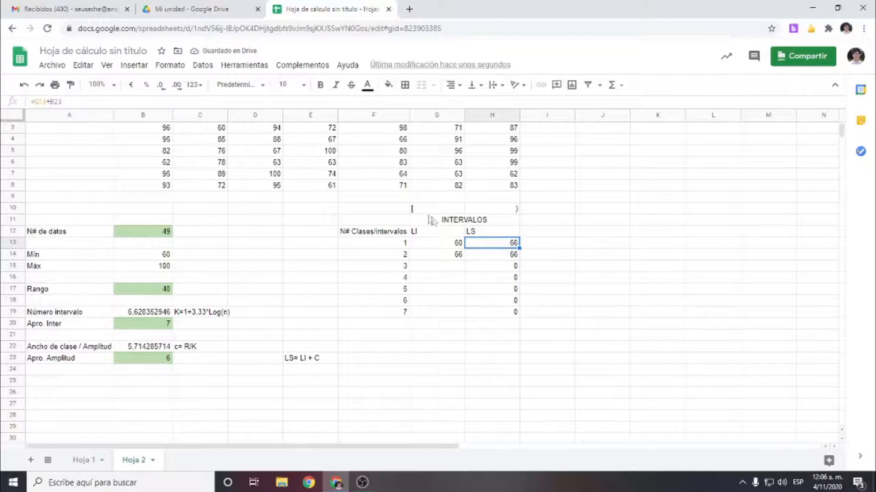
{"action": "left_click", "coordinate": [508, 254]}
{"action": "left_click", "coordinate": [122, 101]}
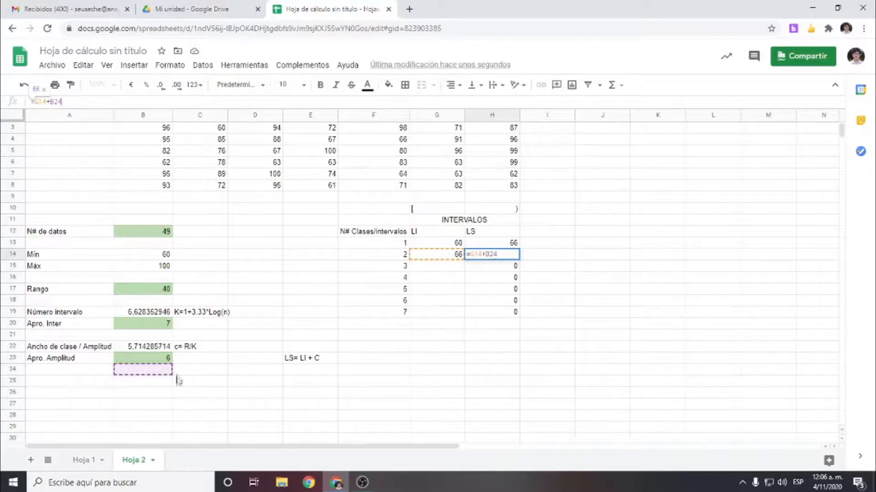
Clear the copied upper-limit formulas from H14:H19
{"action": "left_click", "coordinate": [509, 279]}
{"action": "left_click_drag", "start_coordinate": [509, 254], "coordinate": [510, 318]}
{"action": "key", "text": "Delete"}
Make the class-width reference absolute in the first upper-limit formula, so that H13 reads =G13+$B$23
{"action": "left_click", "coordinate": [500, 246]}
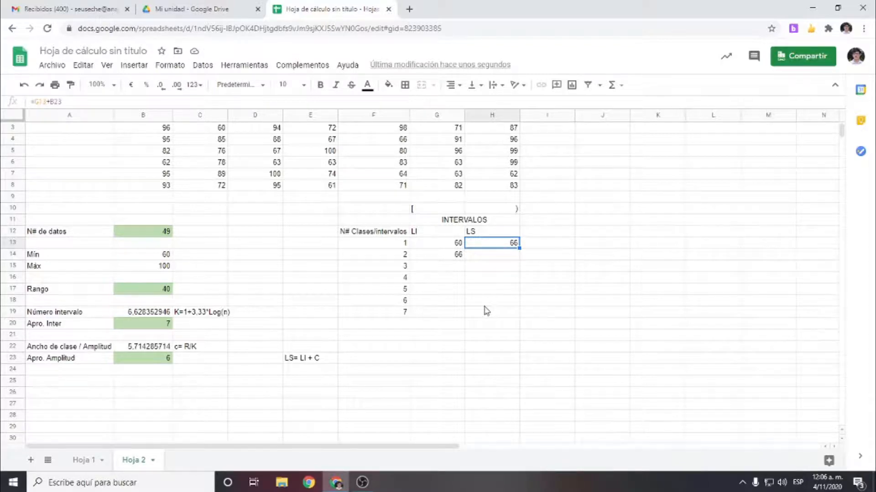
{"action": "key", "text": "F2"}
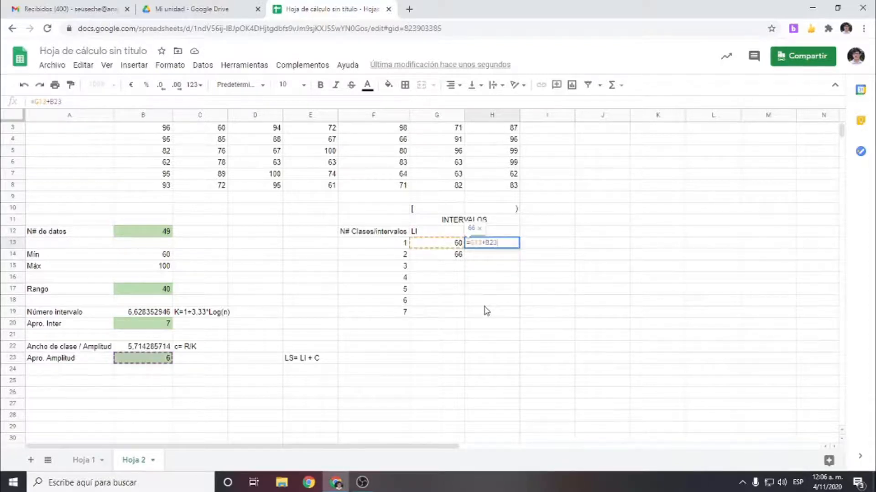
{"action": "key", "text": "Escape"}
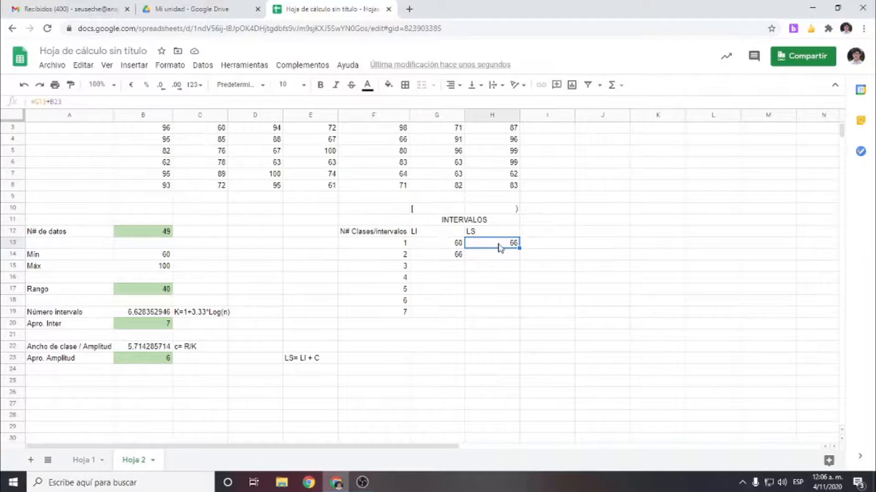
{"action": "left_click", "coordinate": [63, 101]}
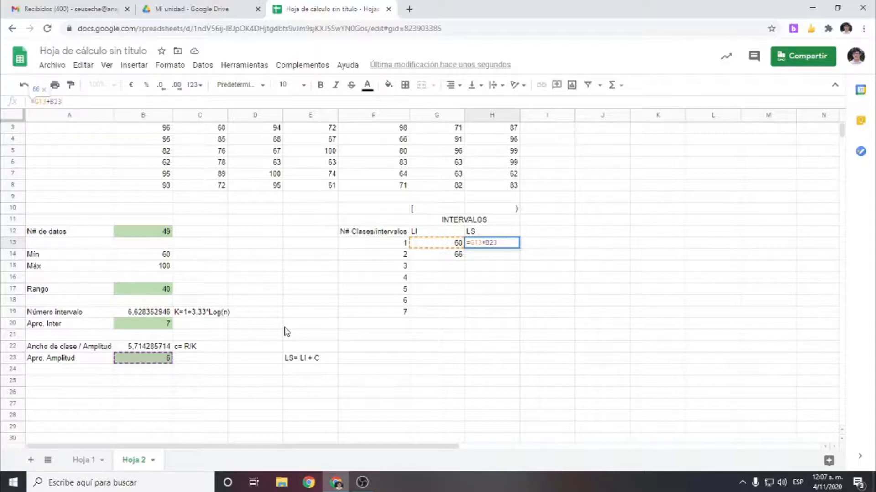
{"action": "left_click", "coordinate": [485, 243]}
{"action": "type", "text": "$"}
{"action": "left_click", "coordinate": [498, 243]}
{"action": "type", "text": "$"}
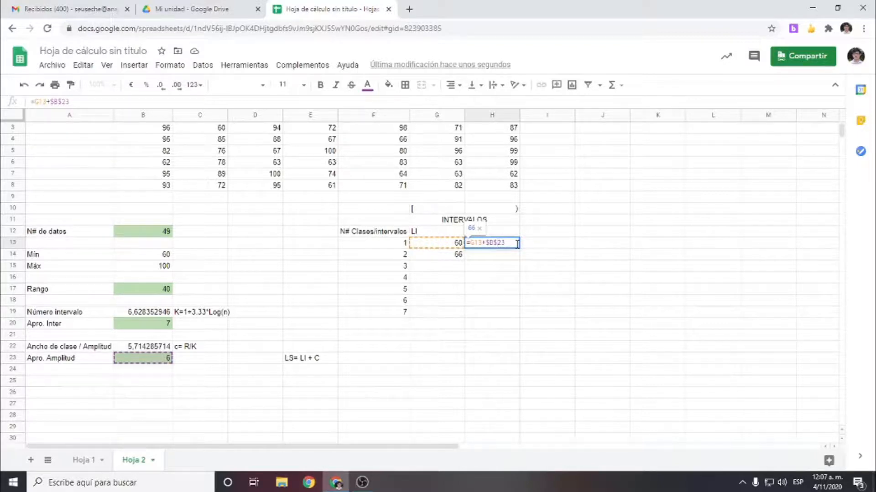
{"action": "key", "text": "BackSpace"}
{"action": "key", "text": "BackSpace"}
{"action": "key", "text": "F4"}
{"action": "key", "text": "Return"}
Fill the H13 formula down through H19 and check the references in the copied upper-limit formulas
{"action": "left_click", "coordinate": [516, 244]}
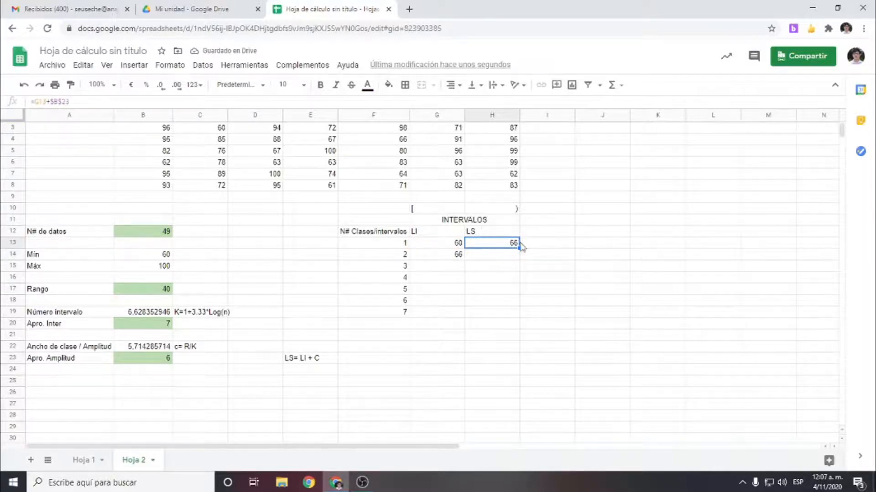
{"action": "left_click_drag", "start_coordinate": [519, 247], "coordinate": [506, 314]}
{"action": "left_click", "coordinate": [504, 300]}
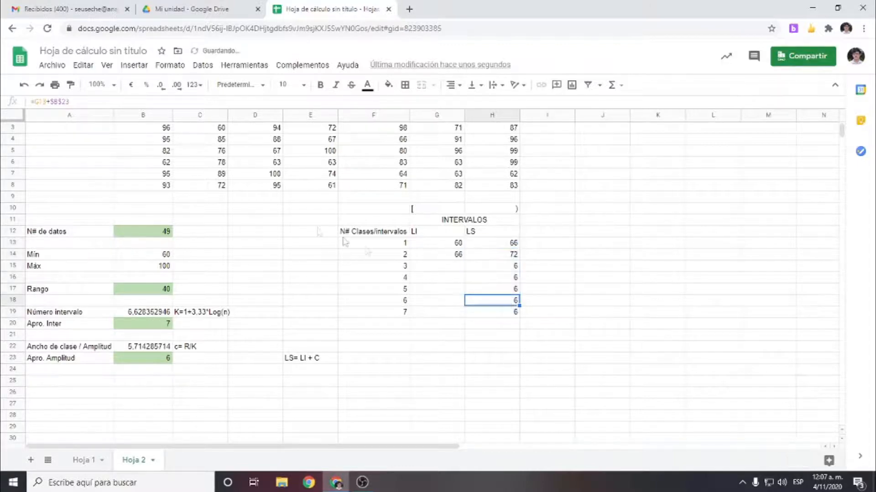
{"action": "key", "text": "F2"}
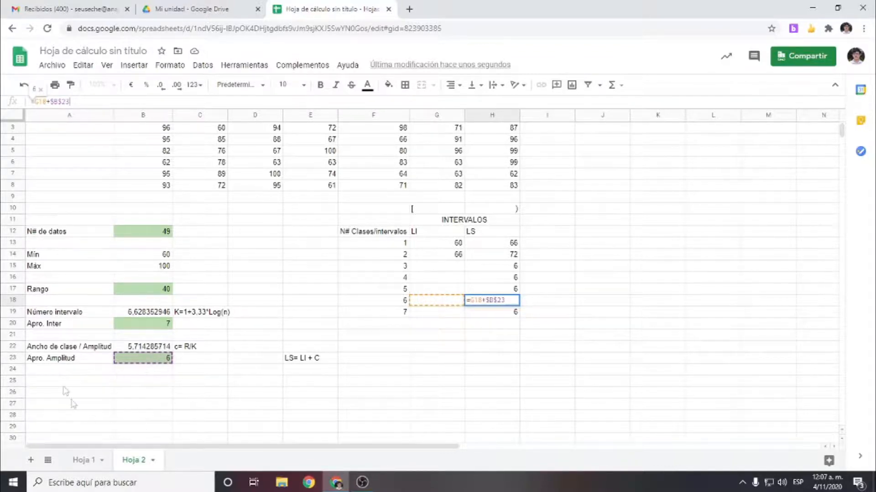
{"action": "left_click", "coordinate": [495, 287]}
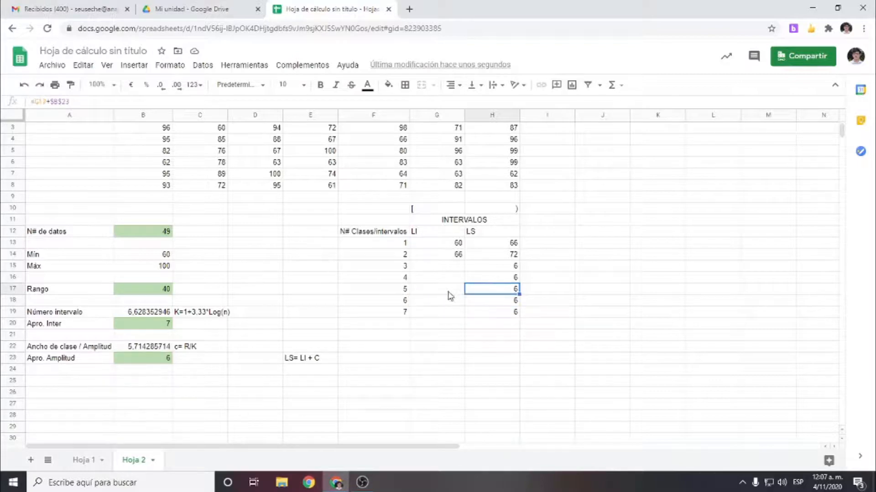
{"action": "double_click", "coordinate": [498, 277]}
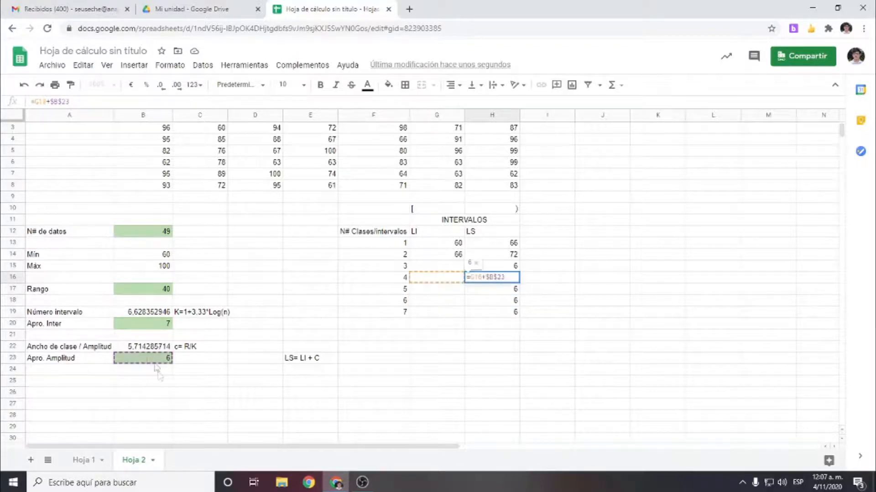
{"action": "double_click", "coordinate": [490, 312]}
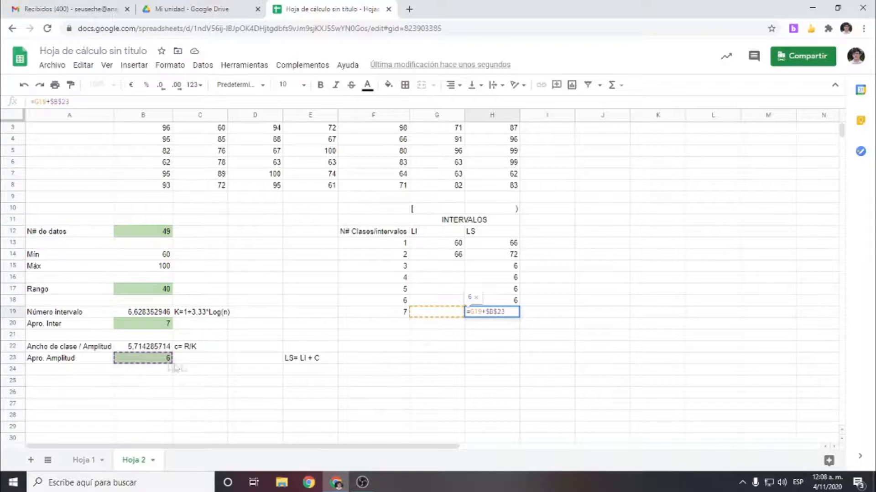
{"action": "left_click", "coordinate": [515, 270]}
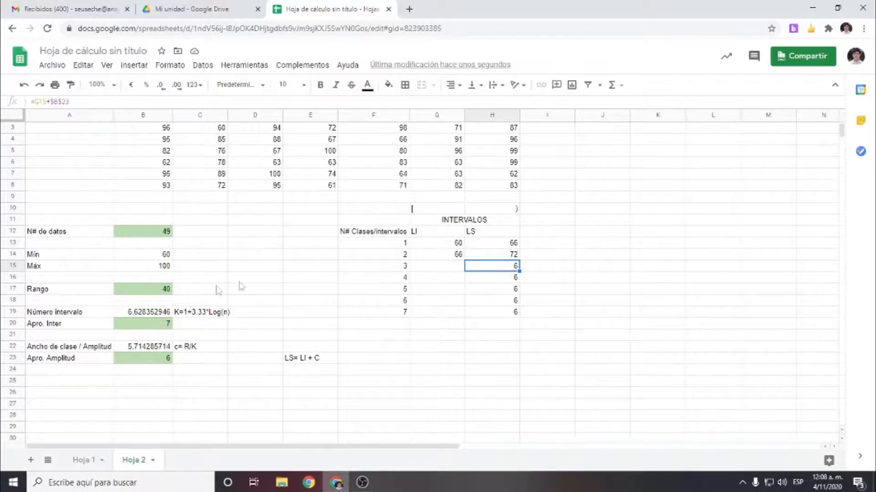
Check the lower-limit formula in G14 and fill it down through G19
{"action": "left_click", "coordinate": [449, 256]}
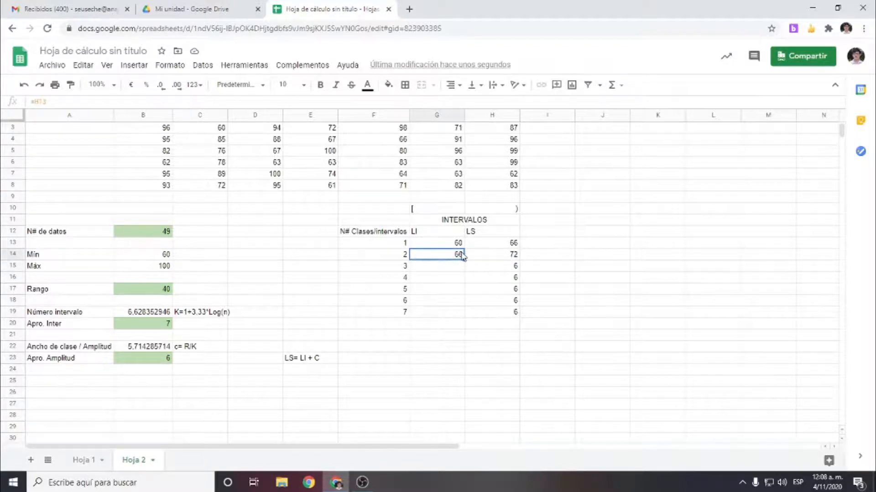
{"action": "double_click", "coordinate": [461, 256]}
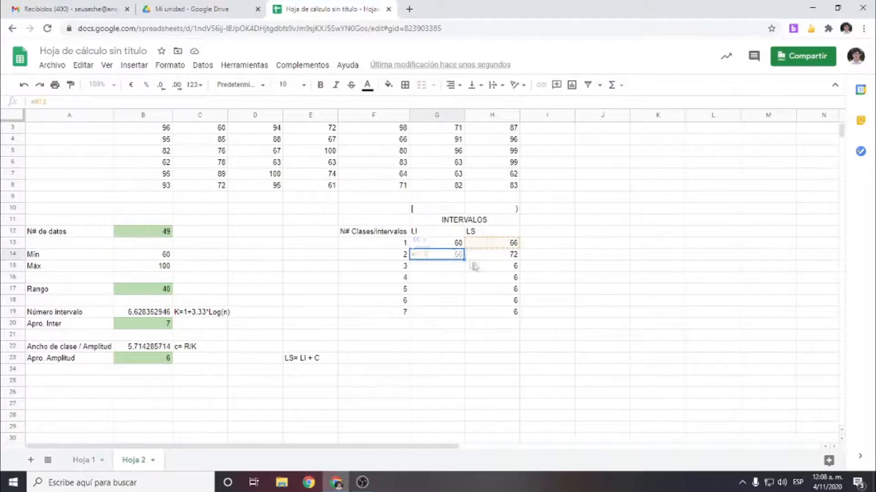
{"action": "key", "text": "Return"}
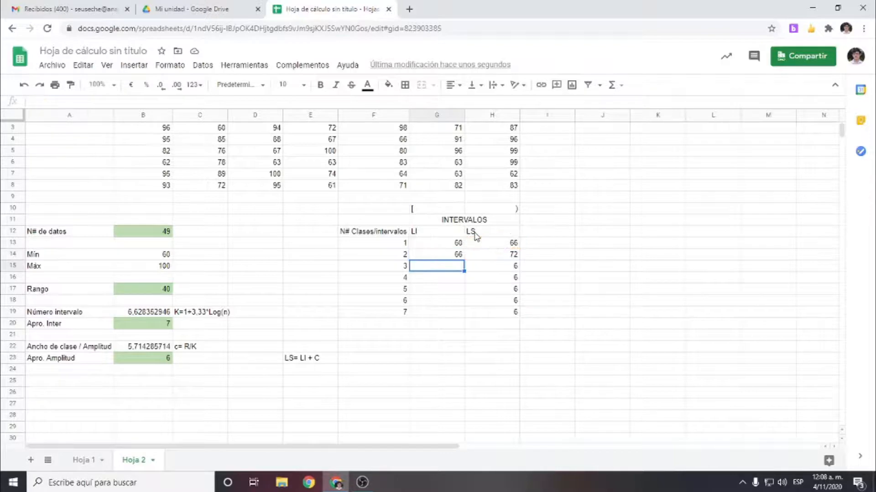
{"action": "left_click", "coordinate": [458, 255]}
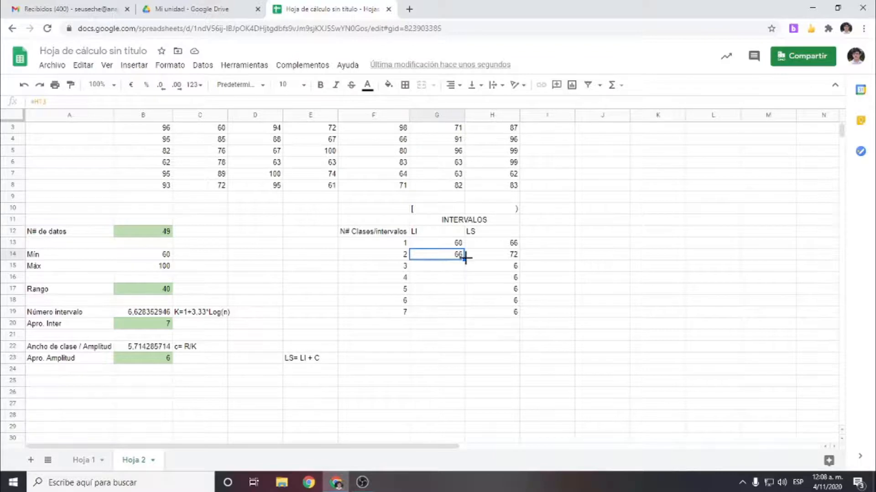
{"action": "left_click_drag", "start_coordinate": [464, 259], "coordinate": [464, 316]}
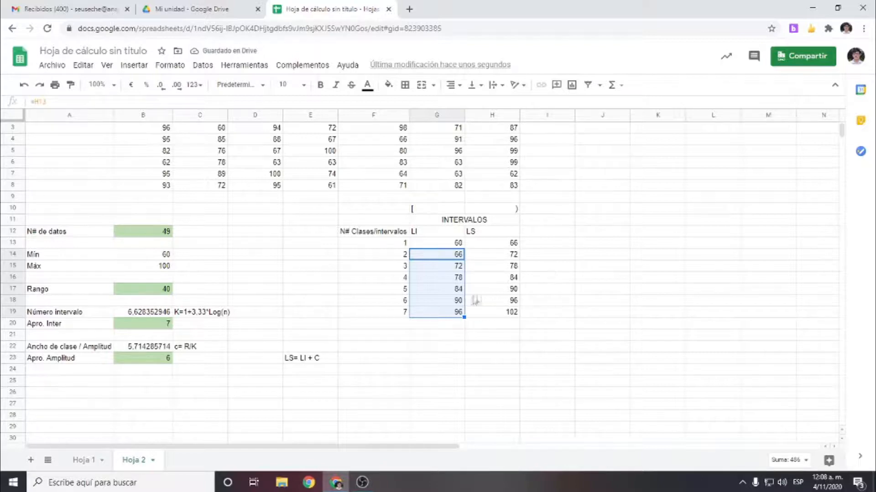
Re-enter the sixth class's lower limit in G18 as =H17
{"action": "left_click", "coordinate": [438, 303]}
{"action": "type", "text": "="}
{"action": "left_click", "coordinate": [489, 290]}
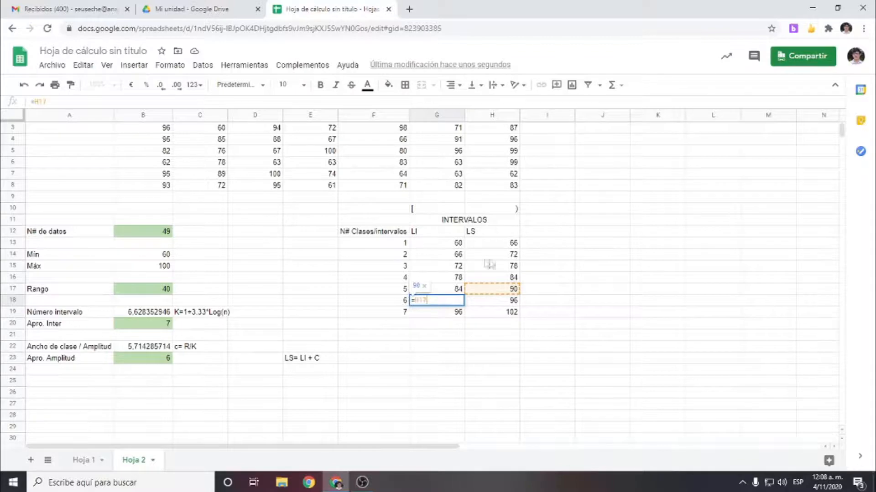
{"action": "key", "text": "Return"}
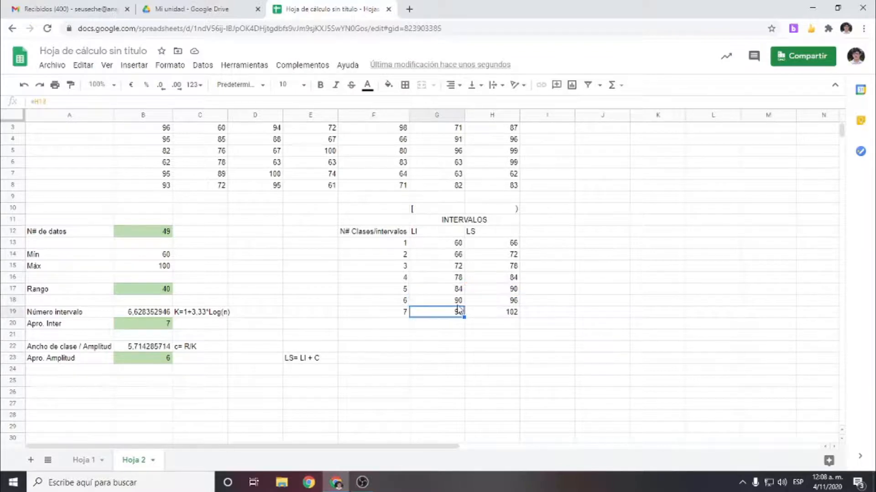
{"action": "left_click", "coordinate": [458, 302]}
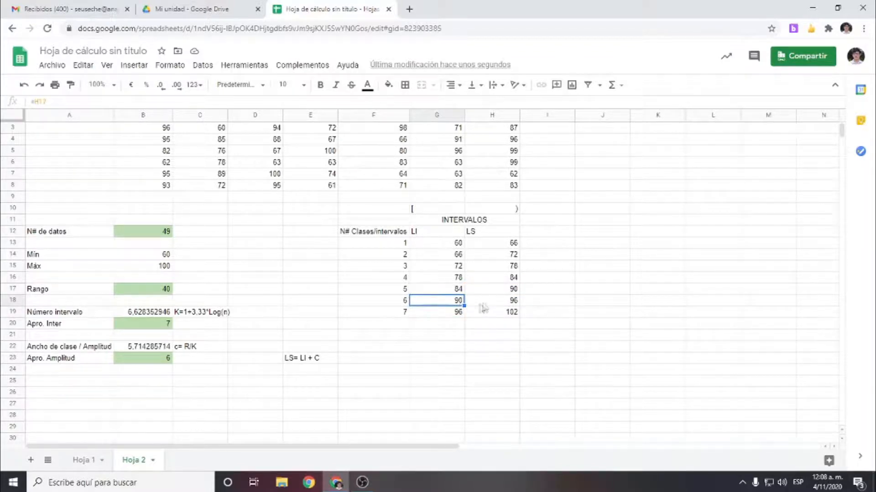
Add a class-mark column beside the intervals, with the header "Marca de clase" in I11 and "xi" in I12
{"action": "scroll", "coordinate": [475, 324], "scroll_direction": "up", "scroll_amount": 1}
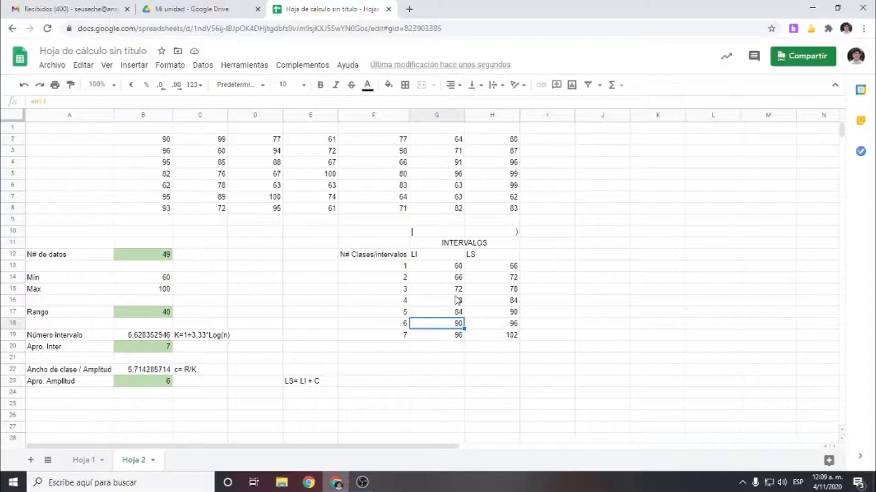
{"action": "left_click", "coordinate": [541, 256]}
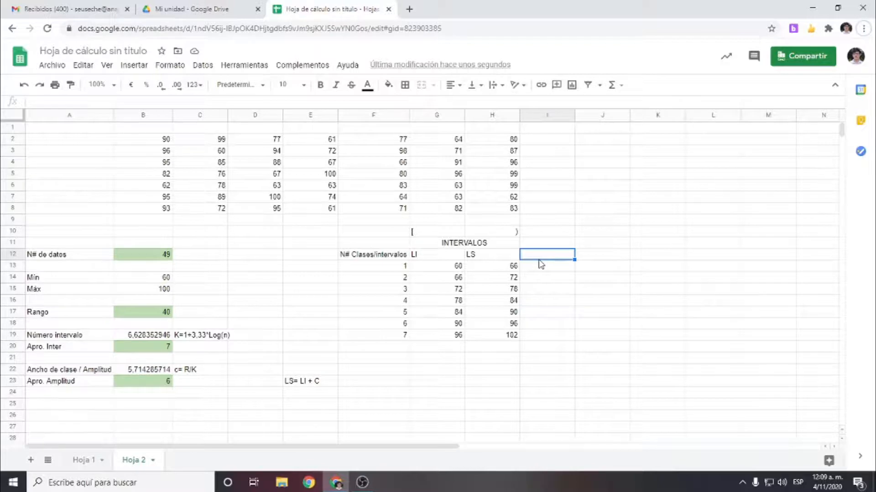
{"action": "double_click", "coordinate": [542, 259]}
{"action": "type", "text": "xik"}
{"action": "key", "text": "BackSpace"}
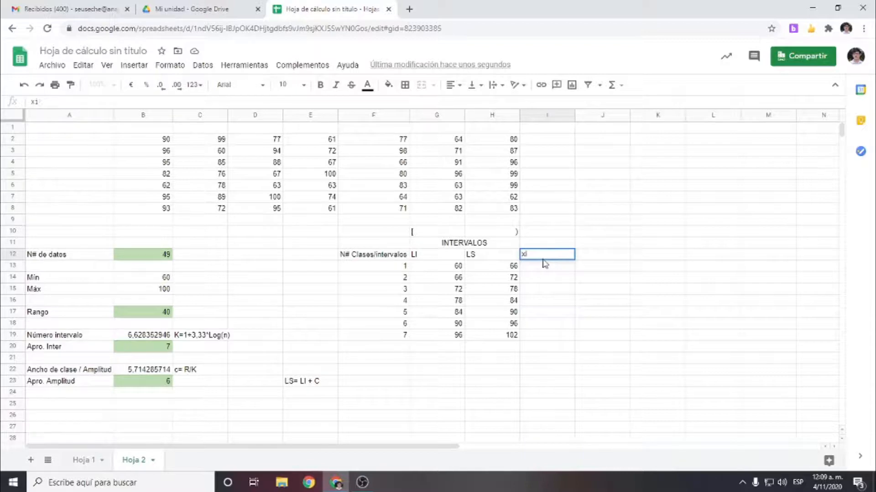
{"action": "key", "text": "shift+Return"}
{"action": "type", "text": "Marca de clase"}
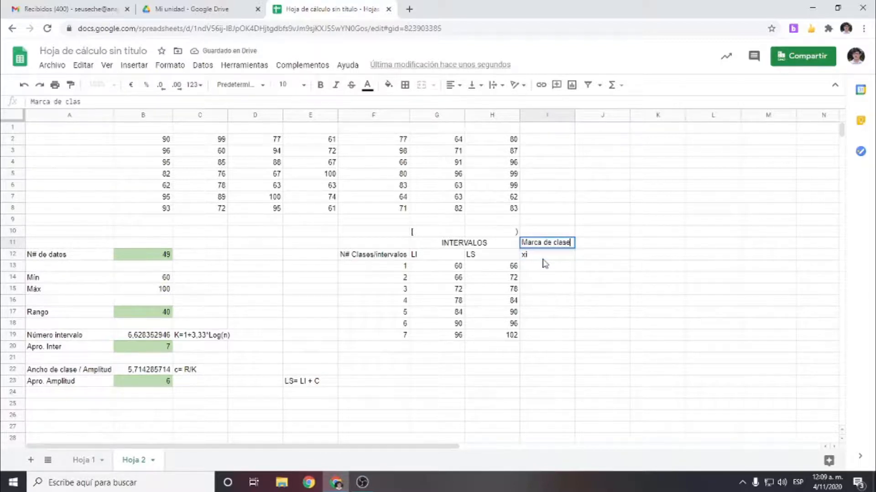
Calculate the first class mark in I13 as the midpoint of its limits with the formula =(G13+H13)/2
{"action": "key", "text": "Return"}
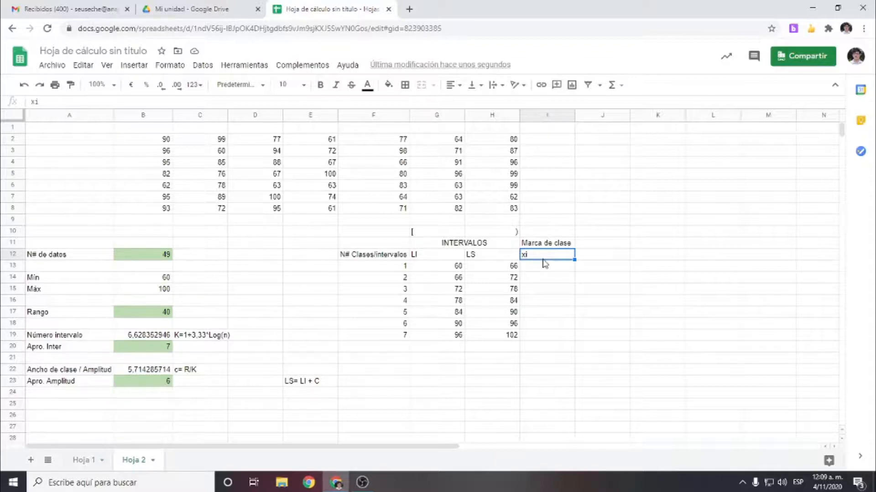
{"action": "left_click_drag", "start_coordinate": [445, 268], "coordinate": [502, 269]}
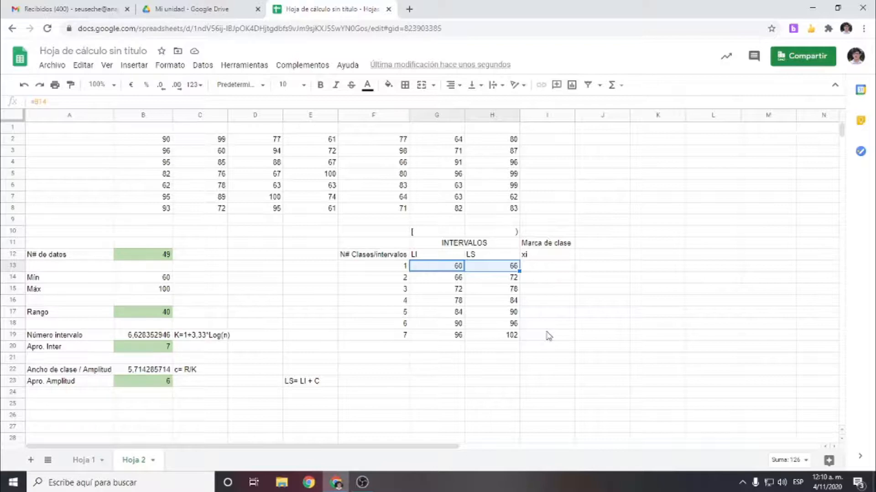
{"action": "left_click", "coordinate": [558, 270]}
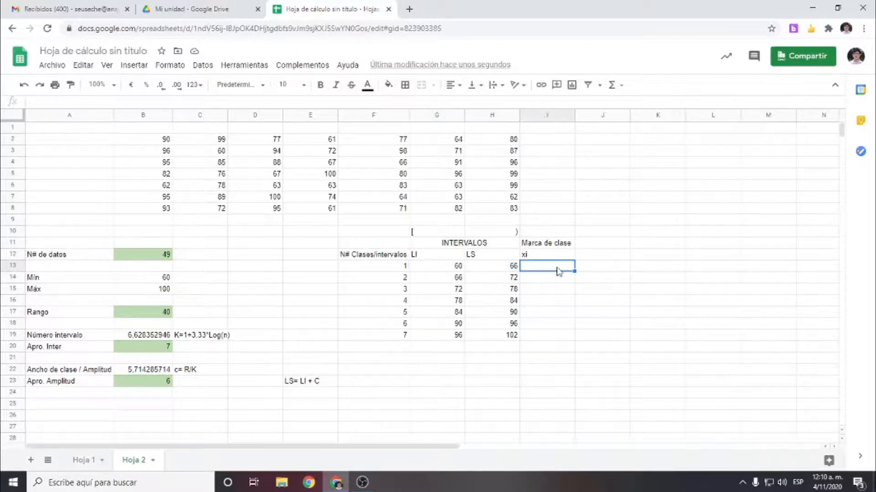
{"action": "type", "text": "="}
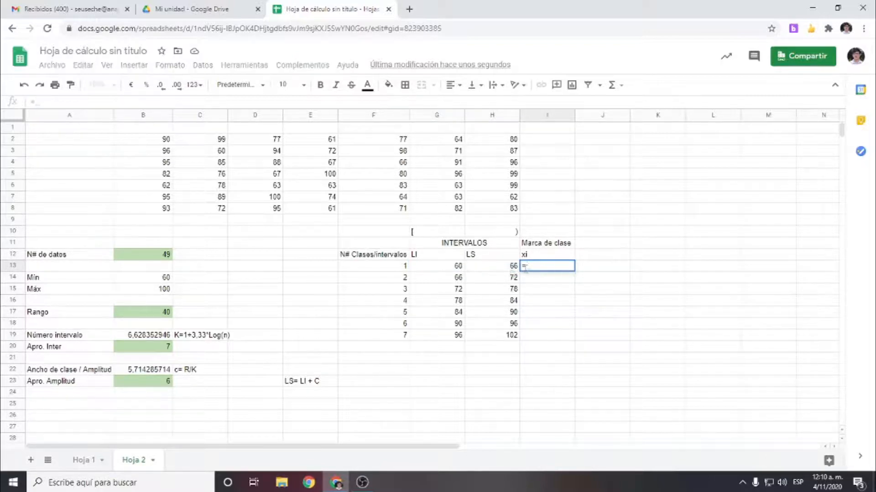
{"action": "left_click", "coordinate": [452, 268]}
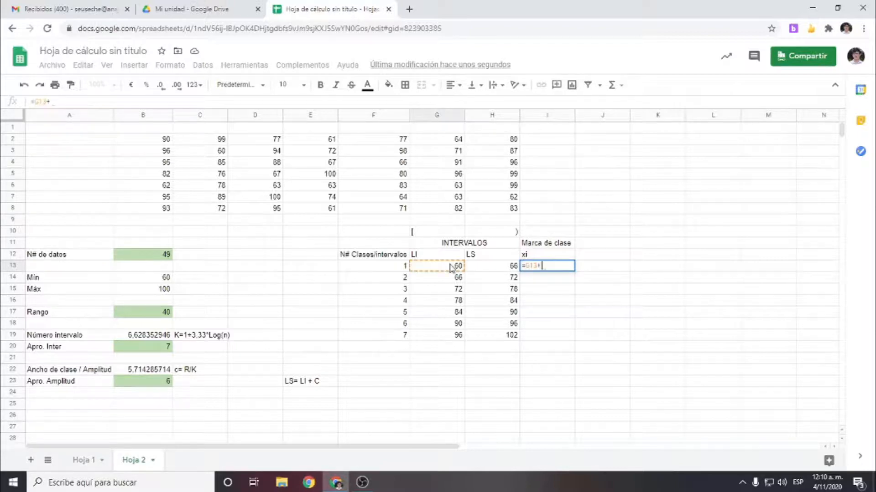
{"action": "type", "text": "+"}
{"action": "left_click", "coordinate": [484, 272]}
{"action": "type", "text": "/2"}
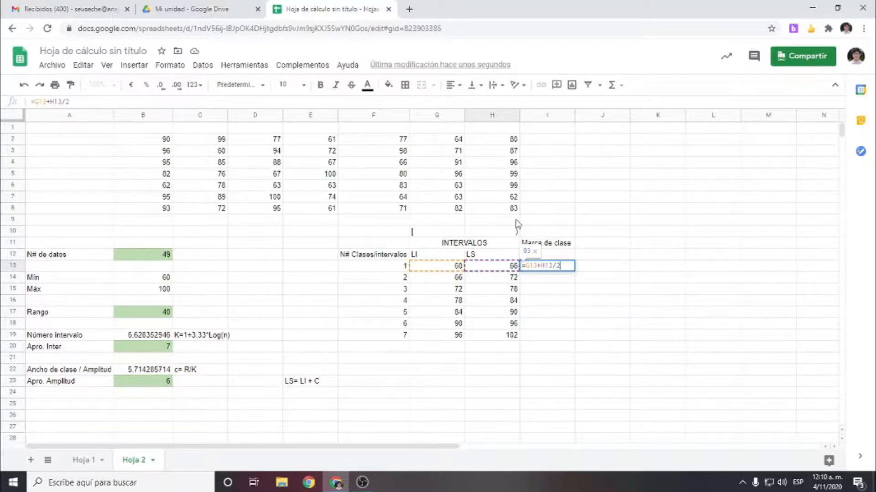
{"action": "left_click", "coordinate": [36, 102]}
{"action": "type", "text": "("}
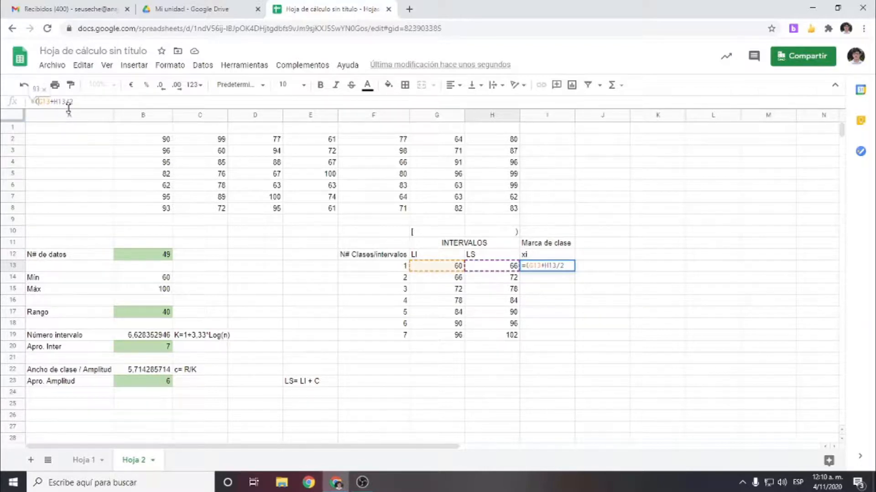
{"action": "left_click", "coordinate": [65, 102]}
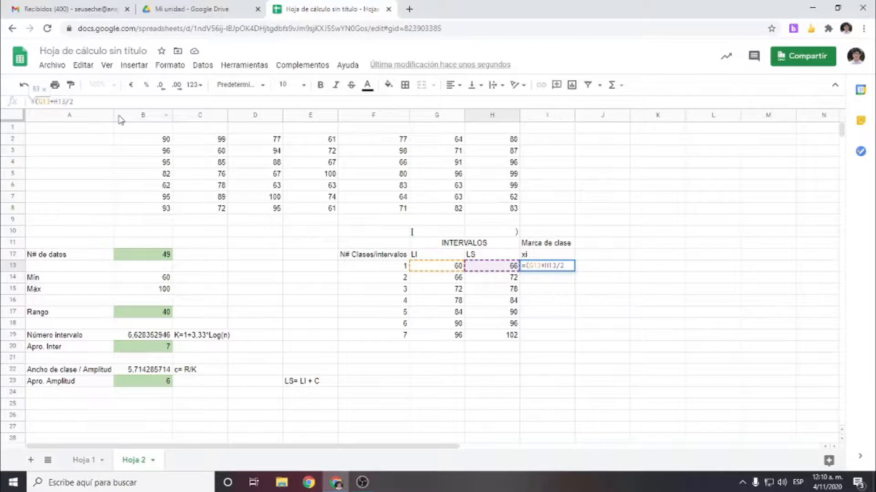
{"action": "type", "text": ")"}
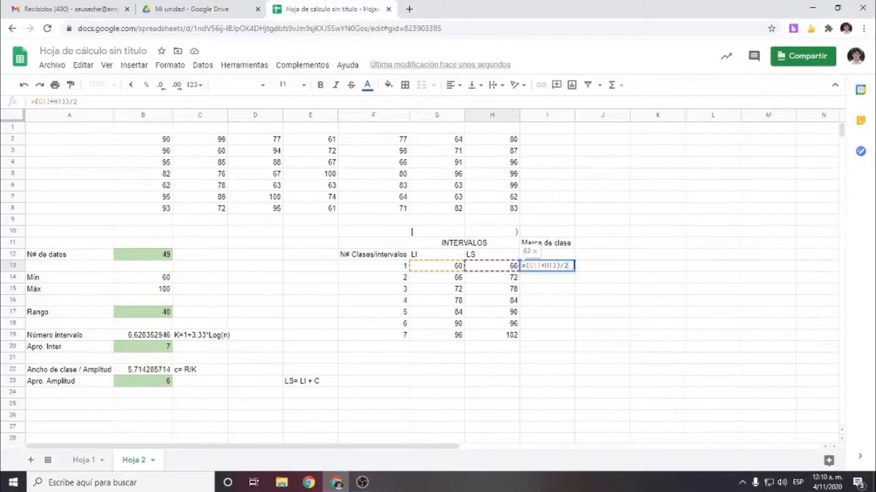
{"action": "key", "text": "Return"}
Enter the class-mark formula without parentheses, =G13+H13/2, in J13 as a comparison
{"action": "key", "text": "Up"}
{"action": "key", "text": "Right"}
{"action": "type", "text": "="}
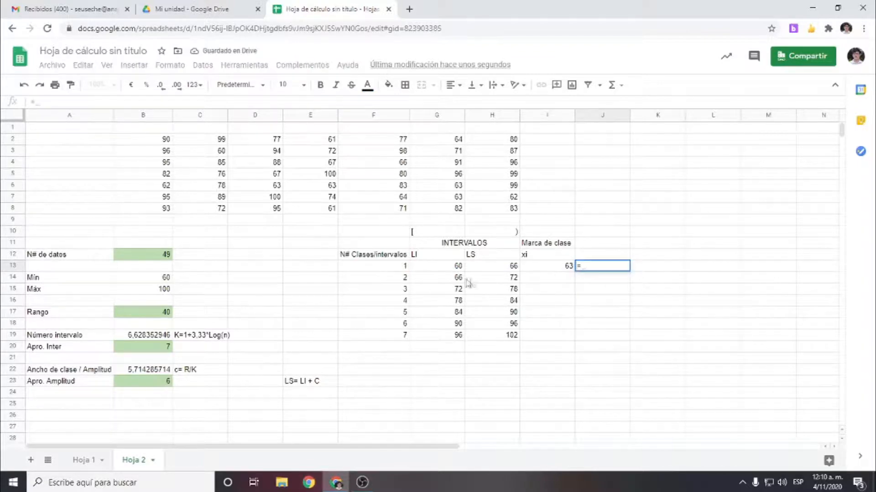
{"action": "left_click", "coordinate": [458, 269]}
{"action": "type", "text": "+"}
{"action": "left_click", "coordinate": [484, 269]}
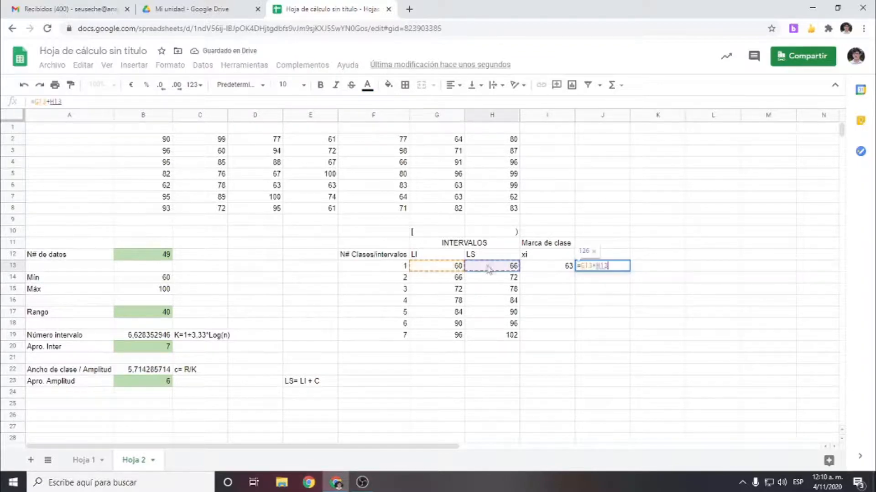
{"action": "type", "text": "/2"}
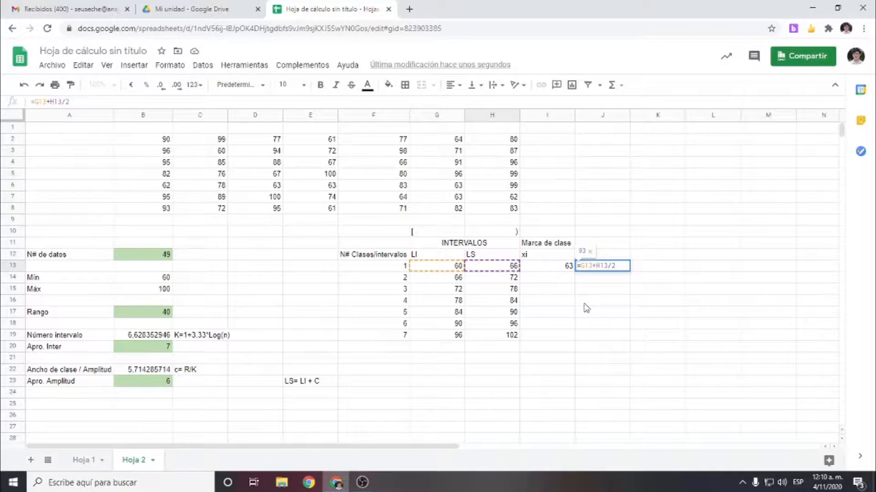
{"action": "key", "text": "Return"}
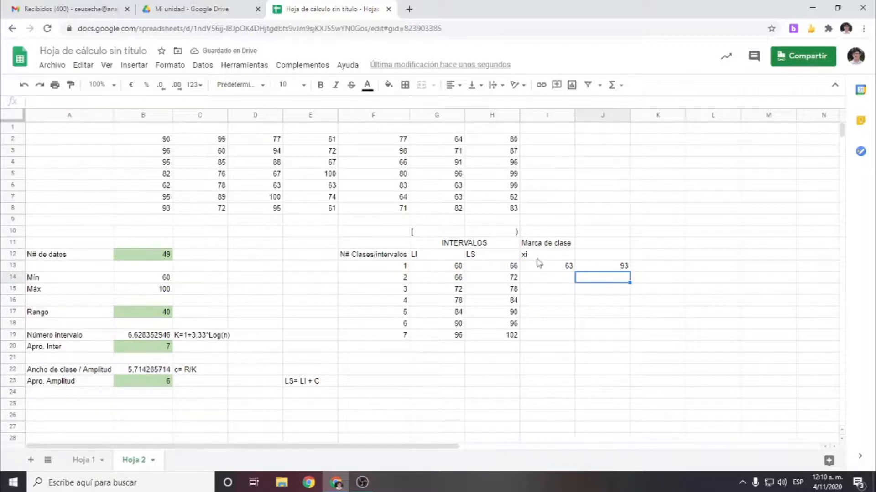
Compare the formulas in I13 and J13, and clear the version without parentheses from J13
{"action": "left_click", "coordinate": [566, 268]}
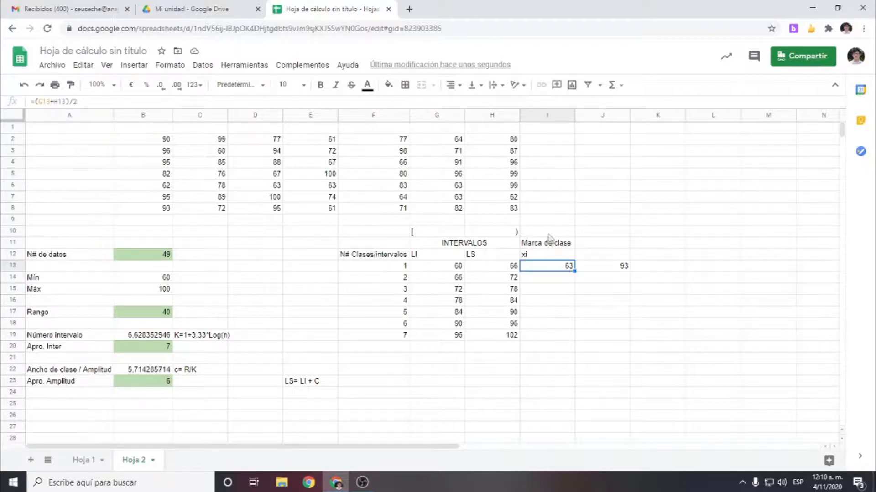
{"action": "left_click", "coordinate": [599, 268]}
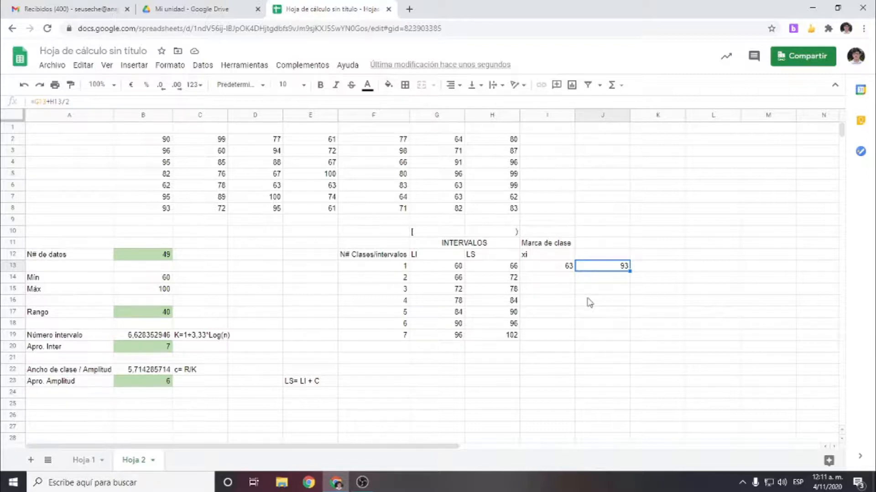
{"action": "left_click", "coordinate": [96, 101]}
{"action": "left_click_drag", "start_coordinate": [596, 263], "coordinate": [618, 267]}
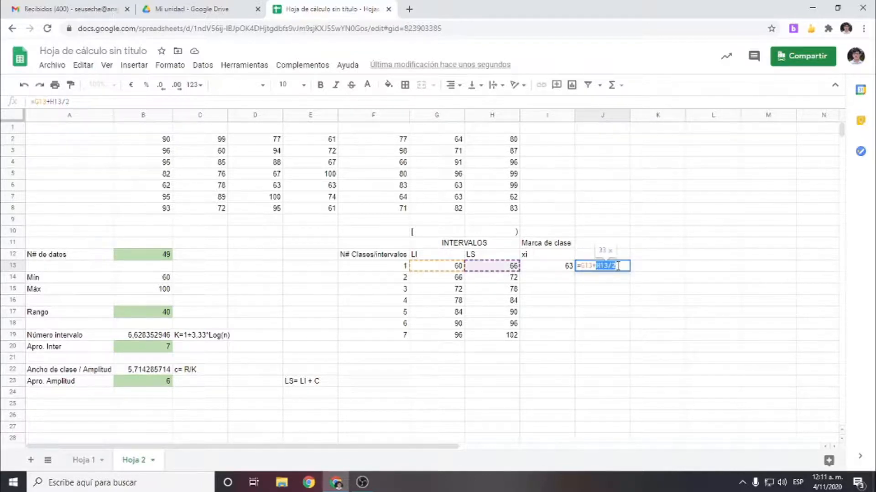
{"action": "left_click", "coordinate": [619, 266]}
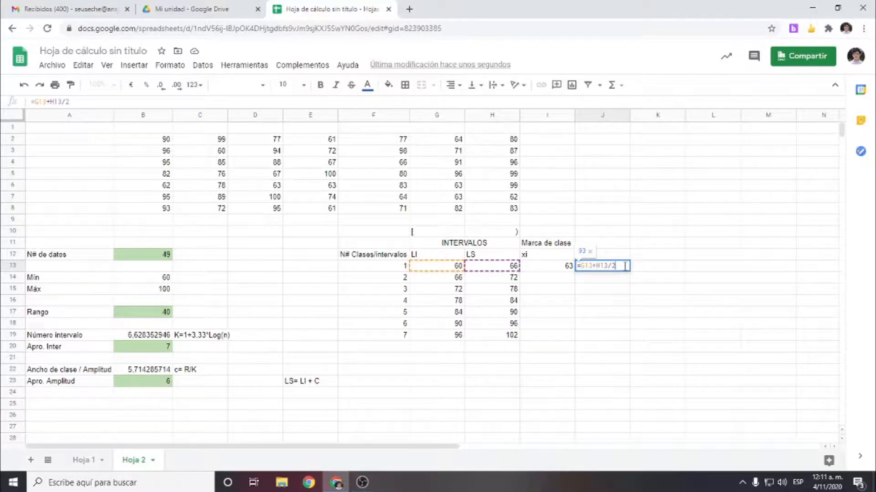
{"action": "key", "text": "Return"}
{"action": "left_click", "coordinate": [568, 268]}
{"action": "left_click", "coordinate": [596, 270]}
{"action": "left_click", "coordinate": [565, 269]}
{"action": "left_click", "coordinate": [598, 270]}
{"action": "left_click", "coordinate": [563, 271]}
{"action": "left_click", "coordinate": [599, 270]}
{"action": "left_click", "coordinate": [570, 269]}
{"action": "left_click", "coordinate": [625, 268]}
{"action": "key", "text": "Delete"}
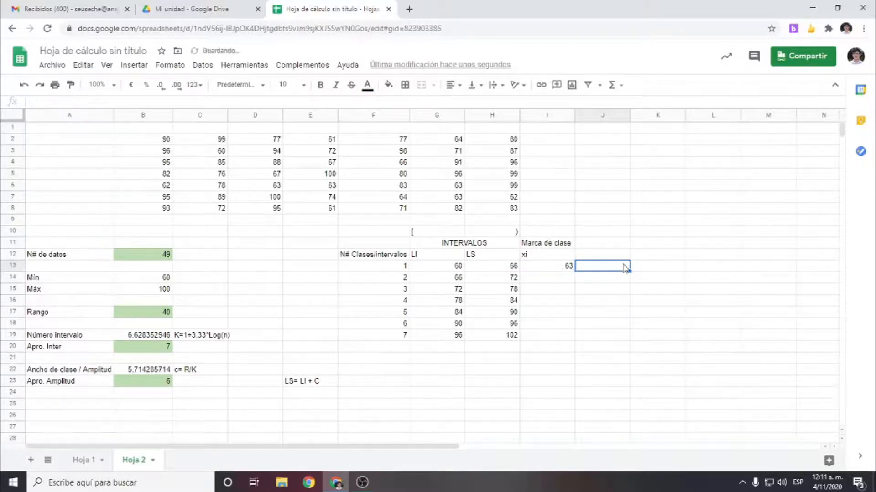
Fill the class-mark formula from I13 down through I19 and check the copied references in I17
{"action": "key", "text": "Left"}
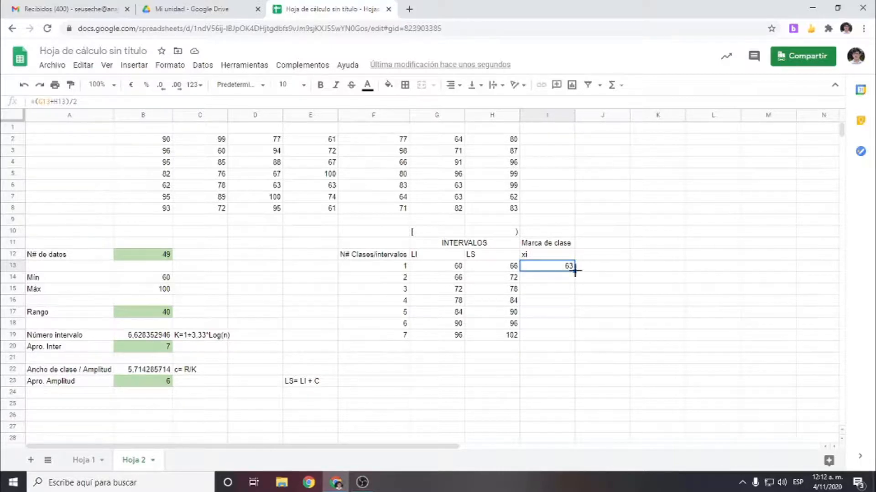
{"action": "left_click_drag", "start_coordinate": [574, 271], "coordinate": [573, 340]}
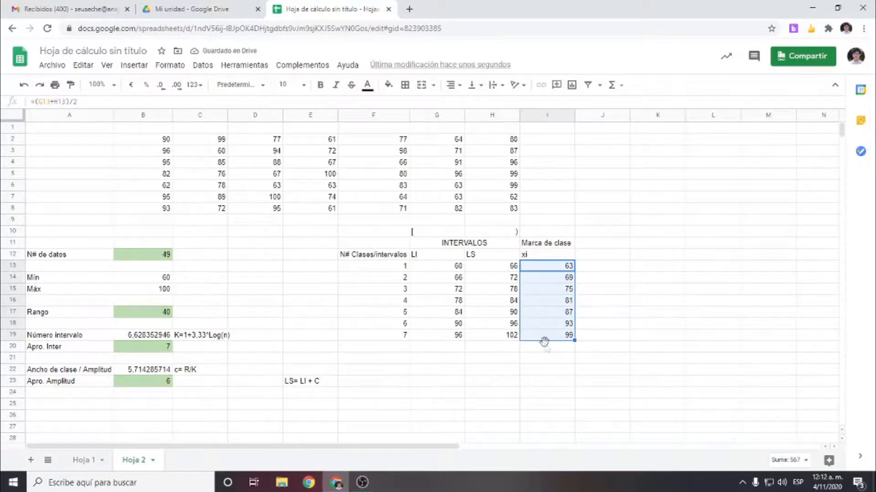
{"action": "left_click", "coordinate": [538, 305]}
{"action": "double_click", "coordinate": [553, 314]}
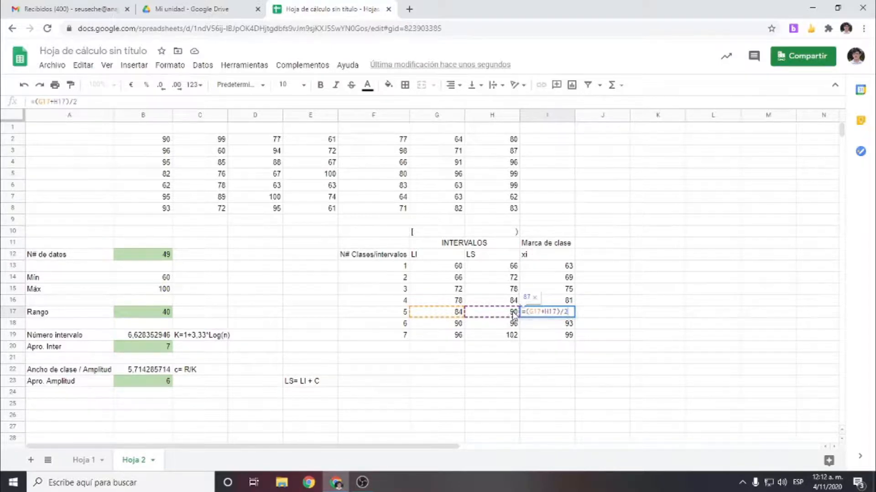
{"action": "key", "text": "Return"}
{"action": "left_click", "coordinate": [566, 312]}
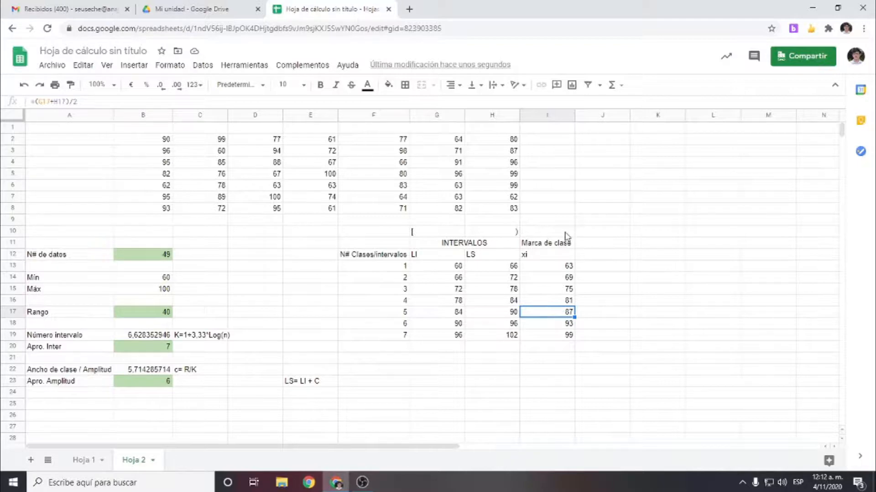
Add an absolute-frequency column with the header "frecuencia absoluta" in J11 and "fi" in J12
{"action": "left_click", "coordinate": [599, 245]}
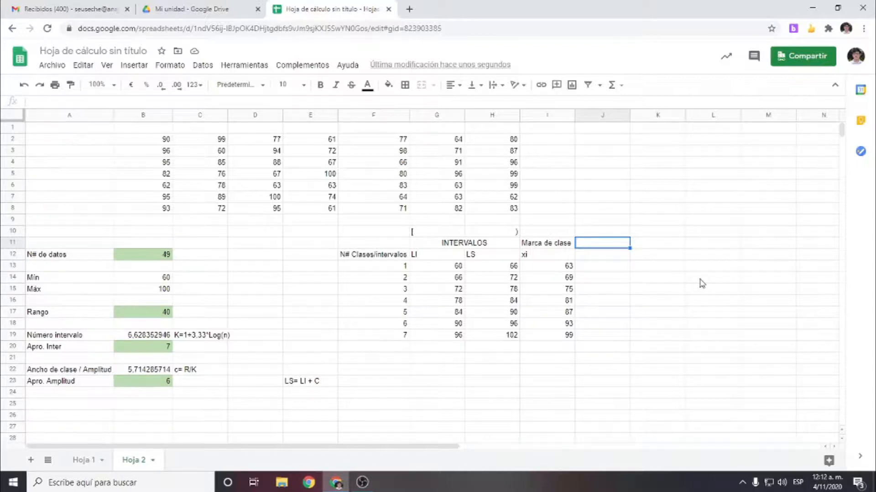
{"action": "key", "text": "Down"}
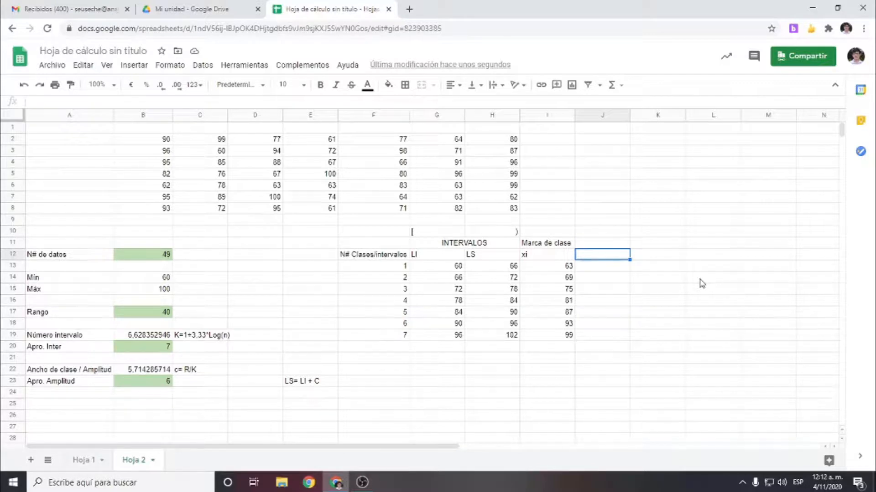
{"action": "type", "text": "fi"}
{"action": "key", "text": "Up"}
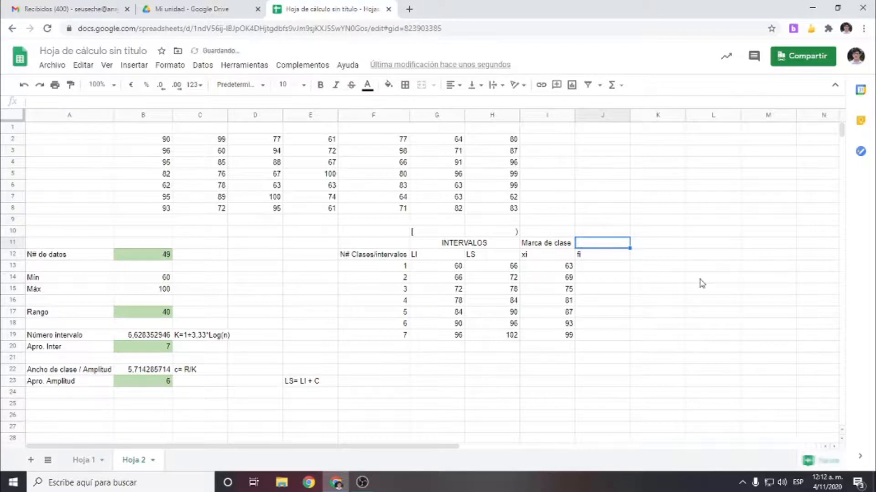
{"action": "type", "text": "frecuencia absoluta"}
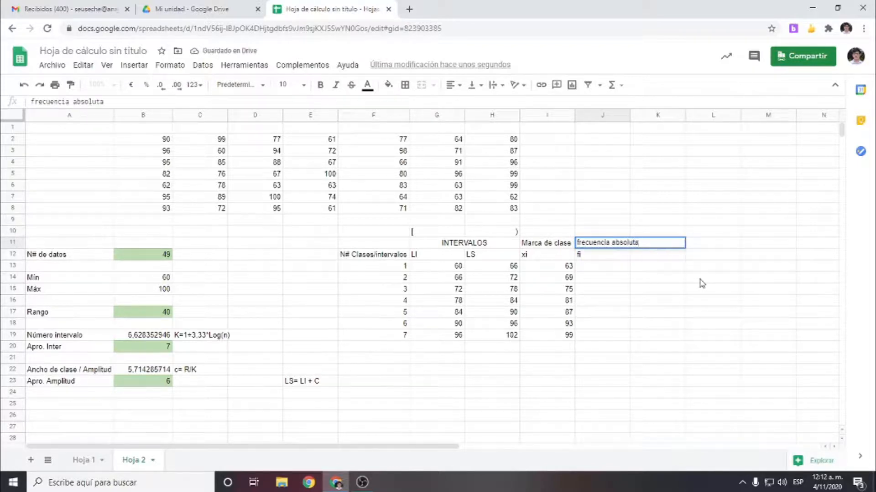
{"action": "key", "text": "Return"}
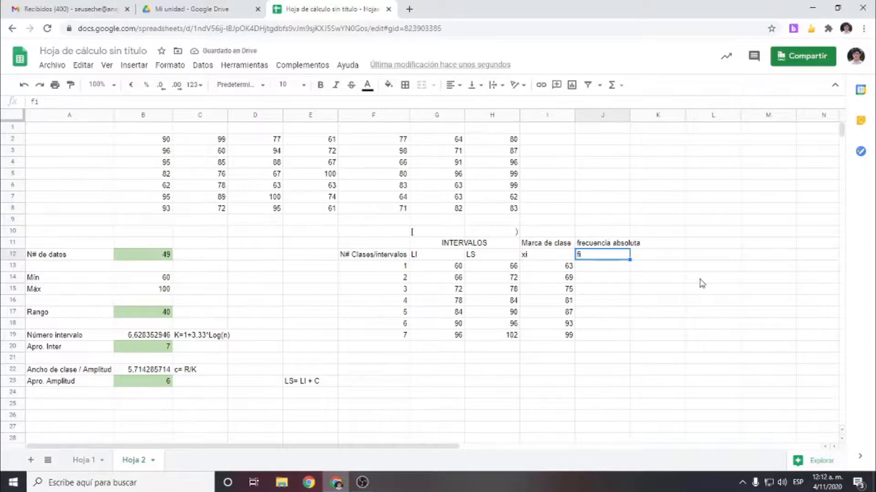
{"action": "double_click", "coordinate": [590, 254]}
{"action": "type", "text": "n1"}
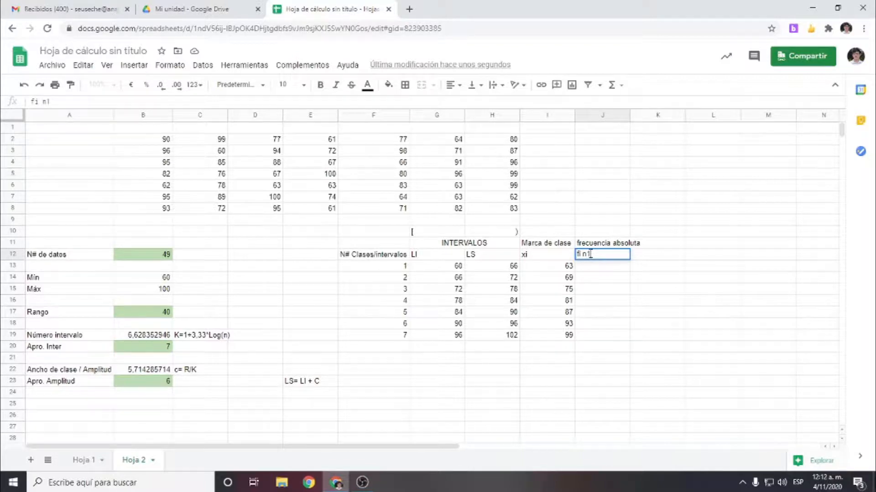
{"action": "type", "text": "i"}
{"action": "key", "text": "BackSpace"}
{"action": "type", "text": "/"}
{"action": "key", "text": "BackSpace"}
{"action": "key", "text": "BackSpace"}
{"action": "key", "text": "BackSpace"}
{"action": "key", "text": "BackSpace"}
{"action": "key", "text": "Return"}
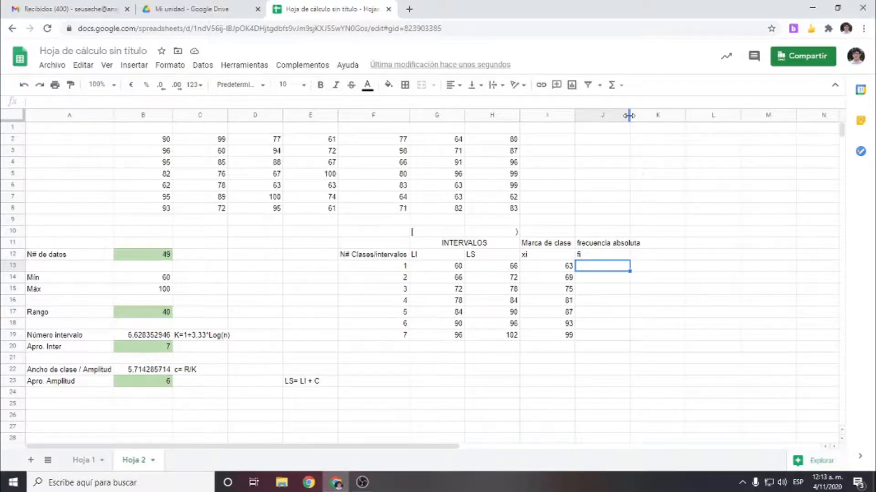
Widen column J to fit its header, review the data and first class limits, and select J13 for the first frequency
{"action": "left_click_drag", "start_coordinate": [629, 115], "coordinate": [642, 115]}
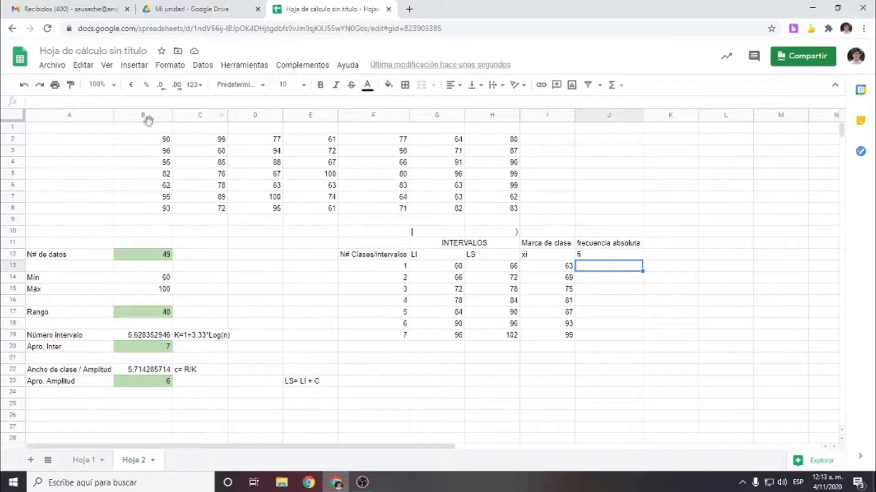
{"action": "left_click_drag", "start_coordinate": [120, 130], "coordinate": [498, 213]}
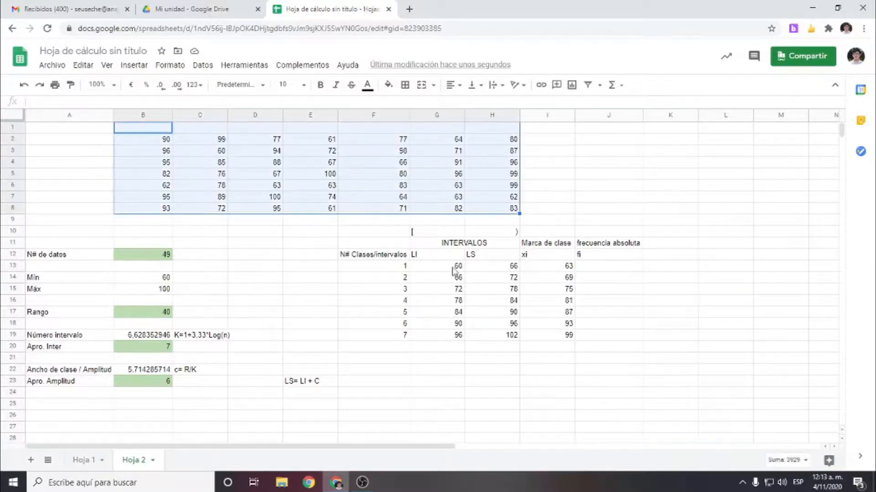
{"action": "left_click", "coordinate": [454, 269]}
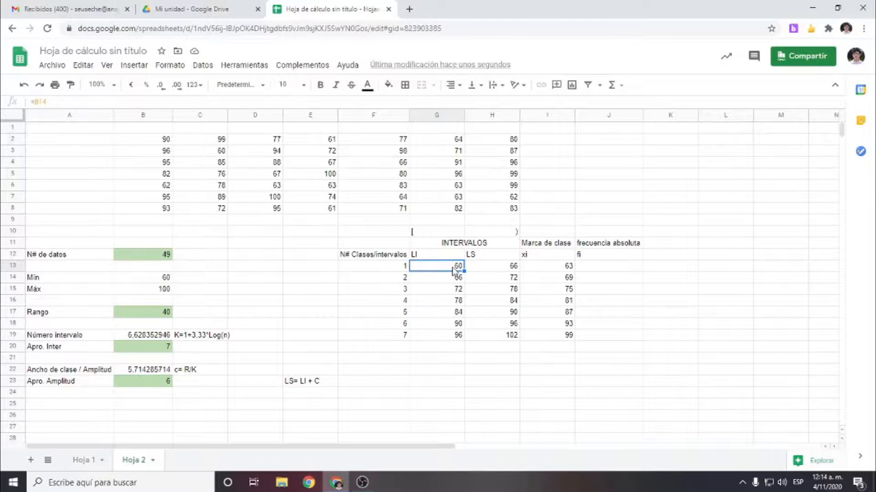
{"action": "left_click", "coordinate": [502, 271]}
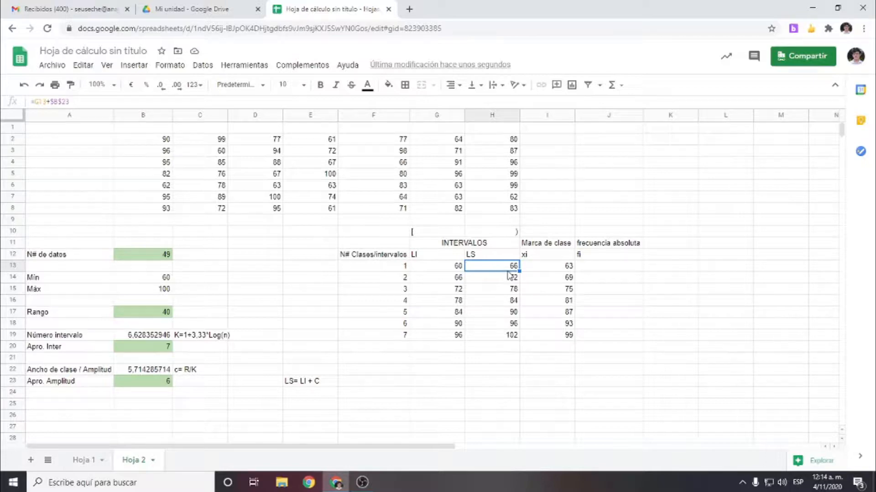
{"action": "left_click", "coordinate": [431, 281]}
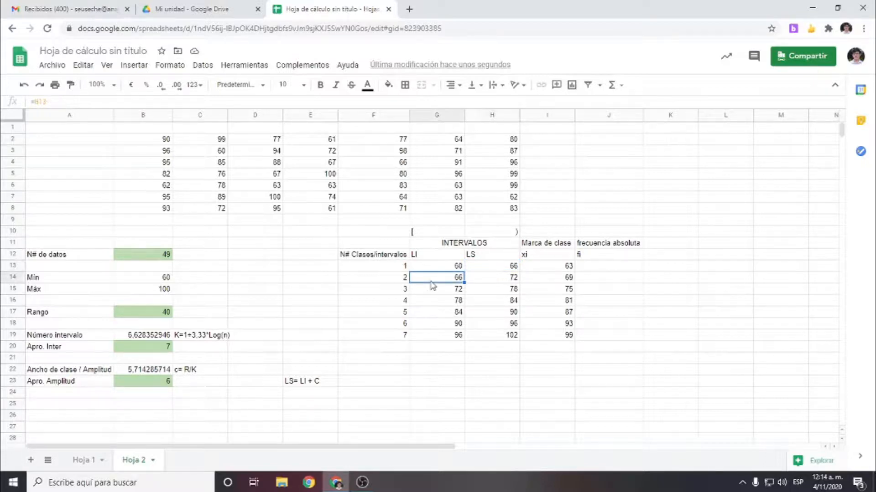
{"action": "left_click", "coordinate": [594, 267]}
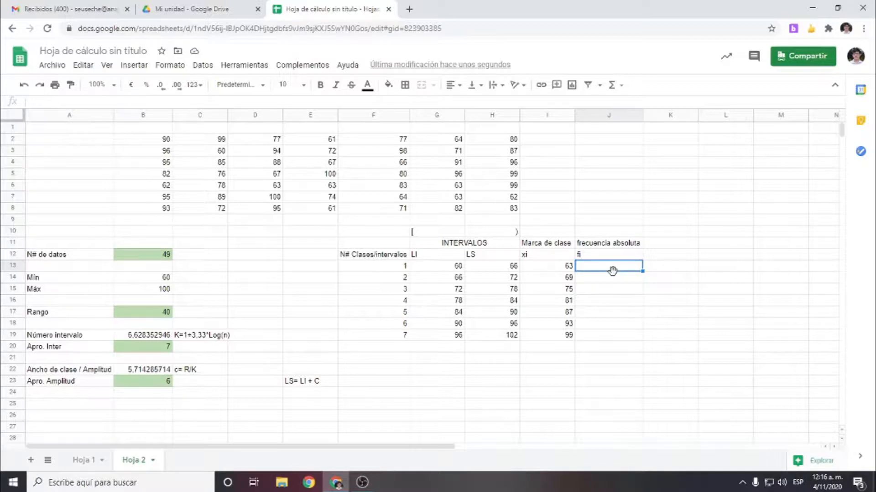
Start a CONTAR.SI.CONJUNTO formula in J13 with the data range B2:H8 and the first criterion ">=" &G13
{"action": "type", "text": "="}
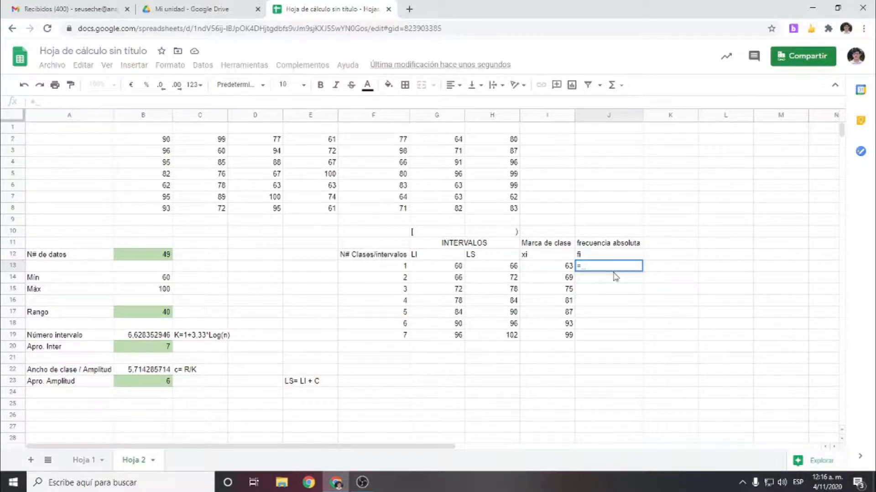
{"action": "type", "text": "contar.si.conjunto"}
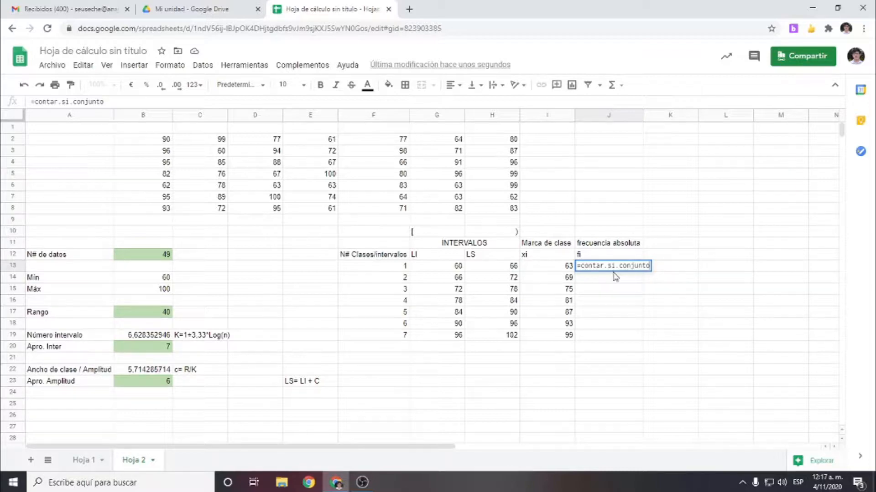
{"action": "type", "text": "("}
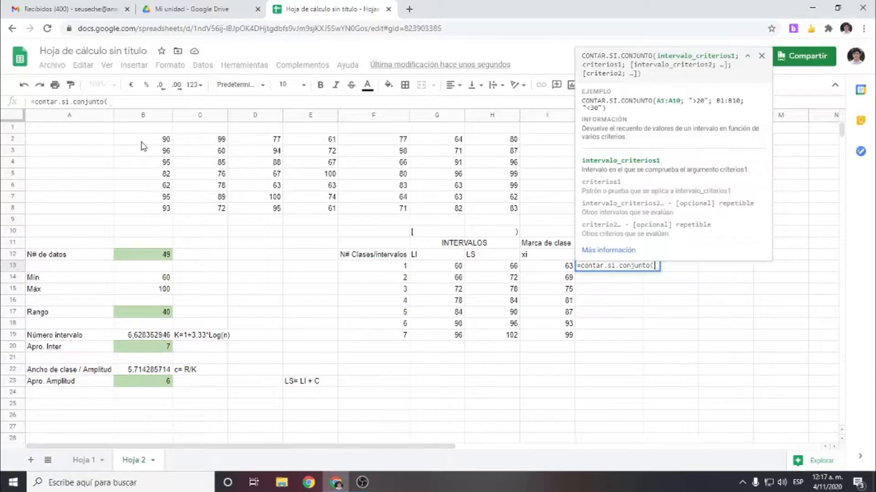
{"action": "mouse_move", "coordinate": [143, 145]}
{"action": "left_mouse_down"}
{"action": "mouse_move", "coordinate": [319, 200]}
{"action": "mouse_move", "coordinate": [505, 214]}
{"action": "mouse_move", "coordinate": [179, 135]}
{"action": "mouse_move", "coordinate": [154, 142]}
{"action": "mouse_move", "coordinate": [499, 214]}
{"action": "left_mouse_up"}
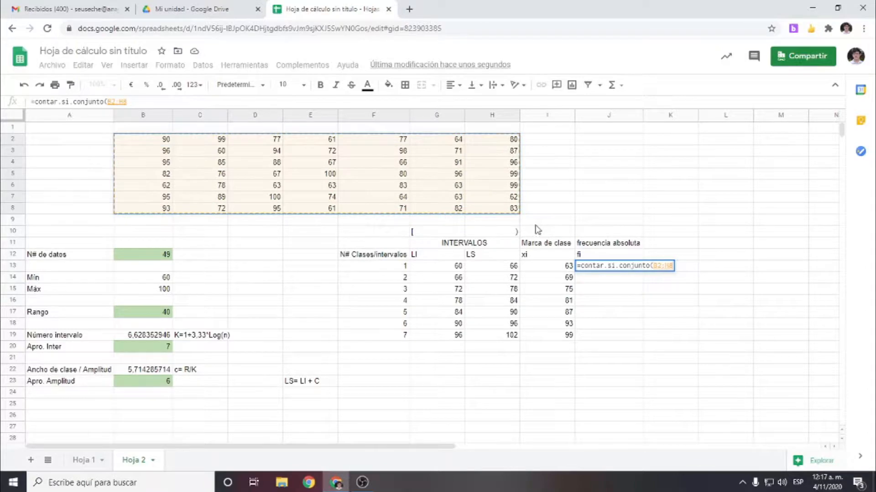
{"action": "type", "text": ";"}
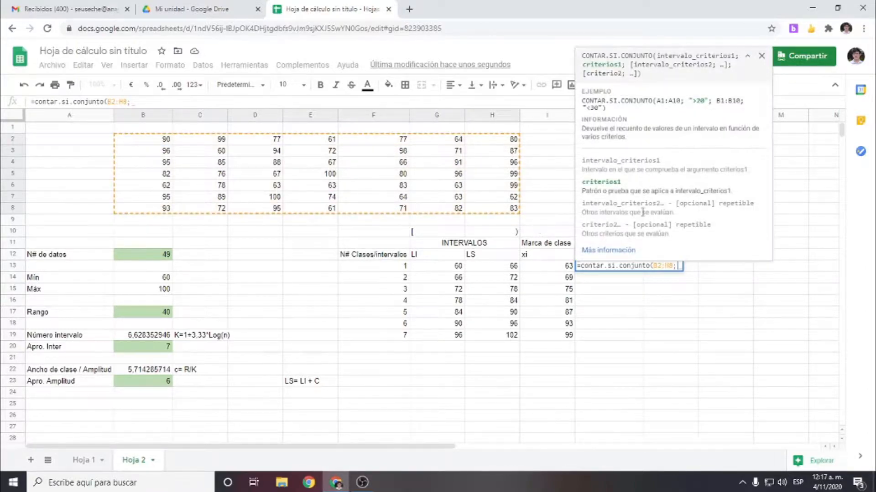
{"action": "left_click", "coordinate": [747, 57]}
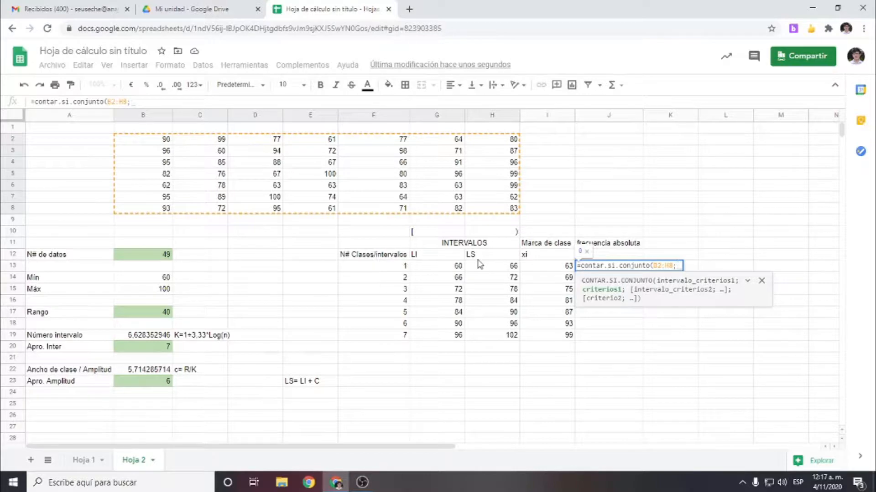
{"action": "type", "text": "\""}
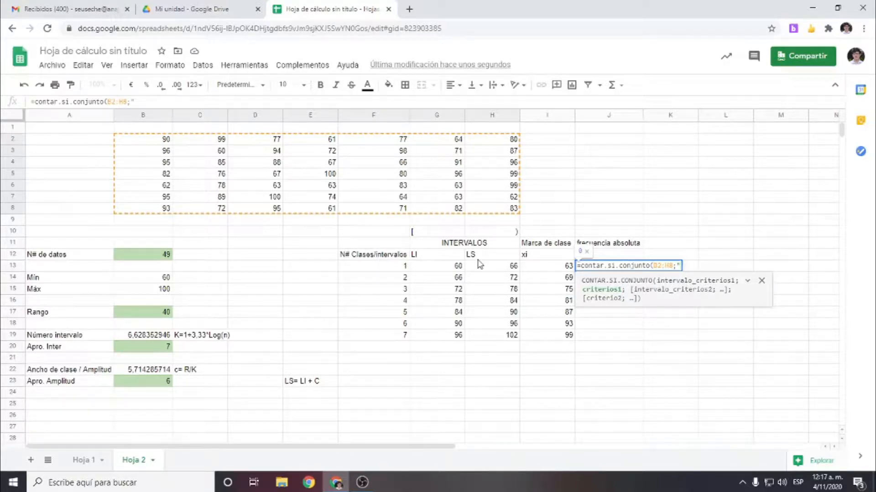
{"action": "type", "text": ">=\""}
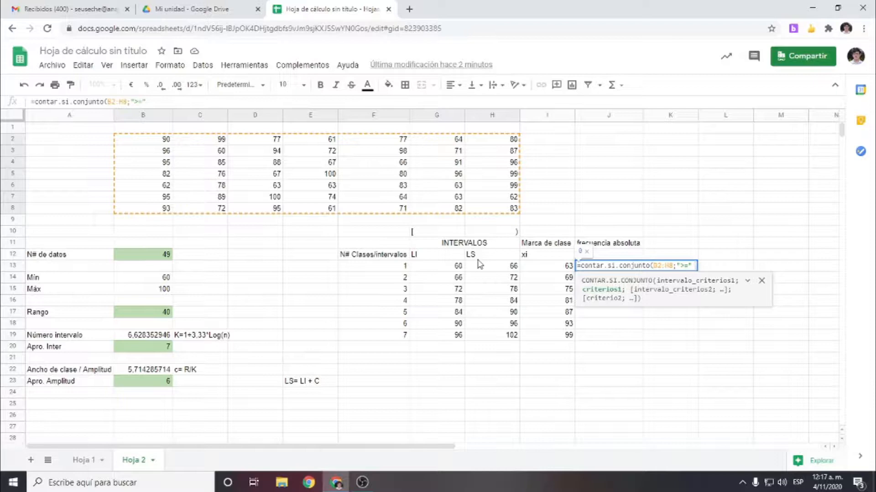
{"action": "type", "text": " &"}
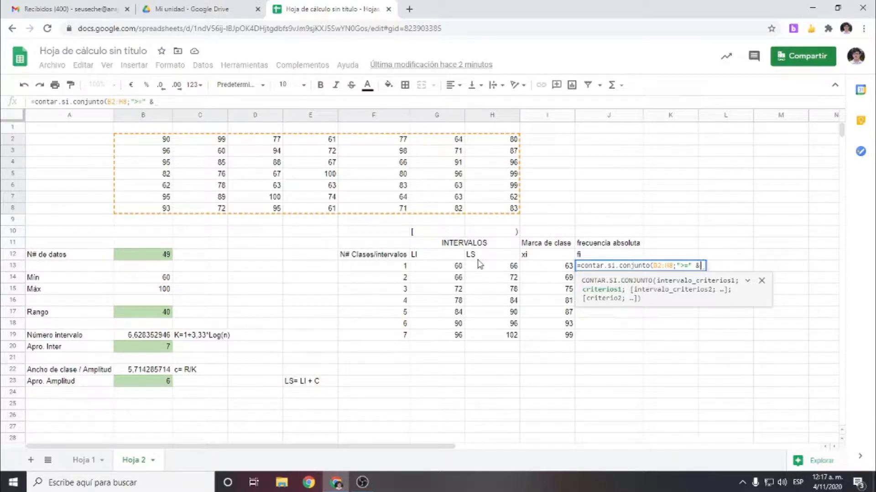
{"action": "left_click", "coordinate": [445, 268]}
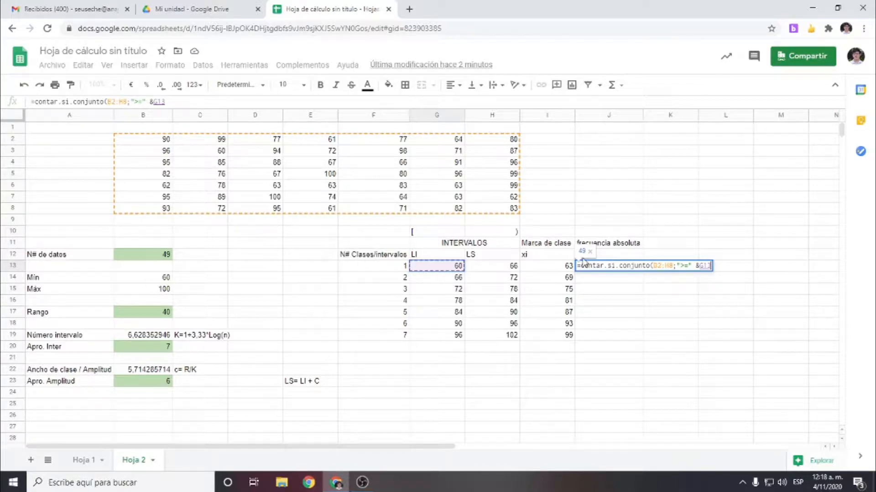
Complete the J13 formula with B2:H8 as the second range and the criterion "<" &H13
{"action": "type", "text": ";"}
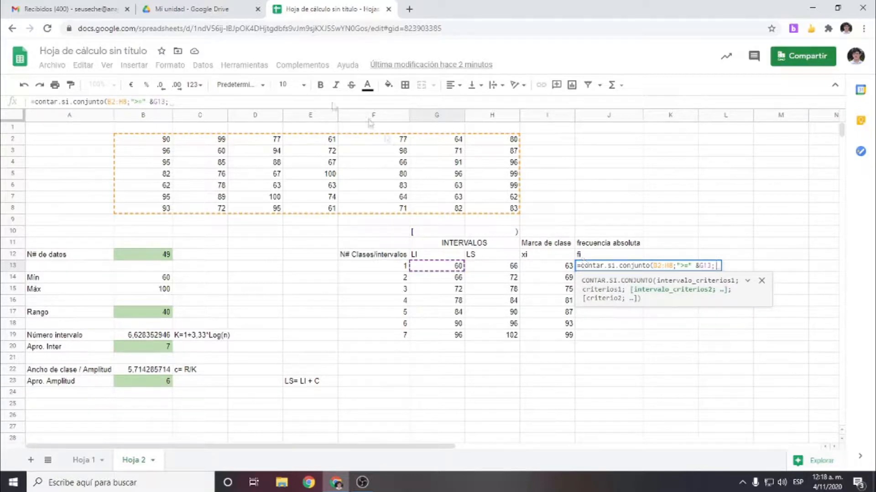
{"action": "left_click_drag", "start_coordinate": [147, 145], "coordinate": [486, 211]}
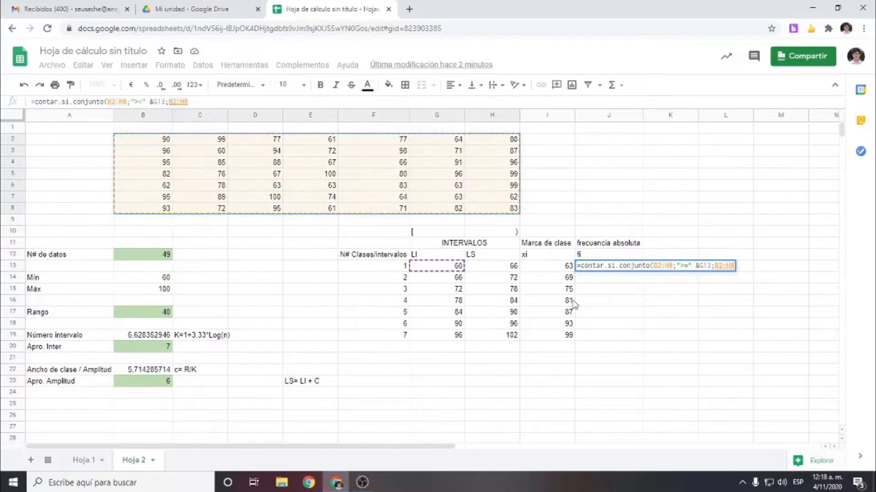
{"action": "type", "text": ";"}
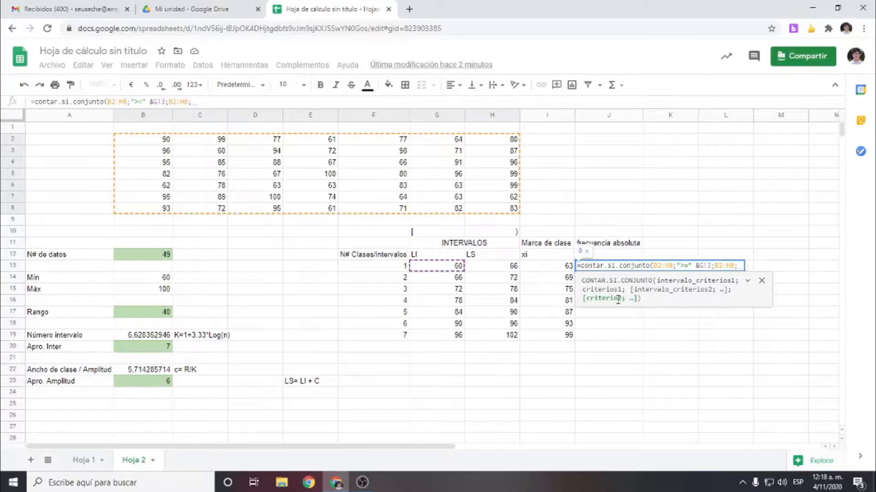
{"action": "type", "text": "\""}
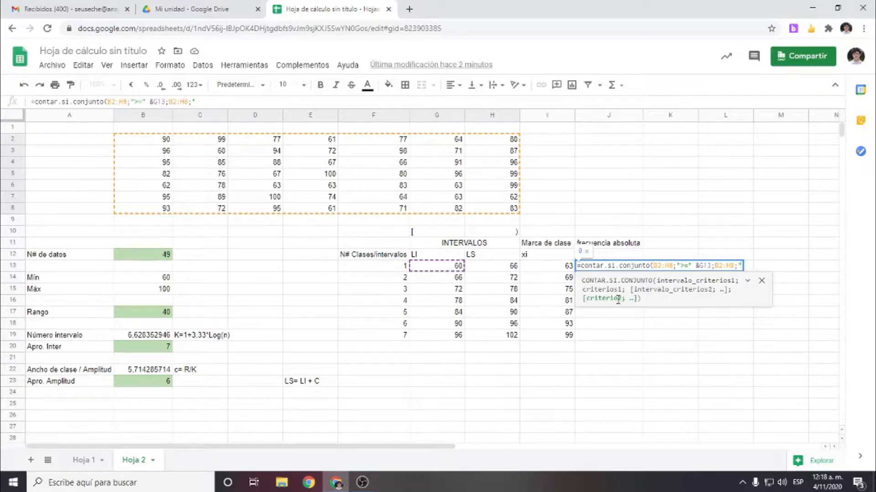
{"action": "type", "text": "<\" &"}
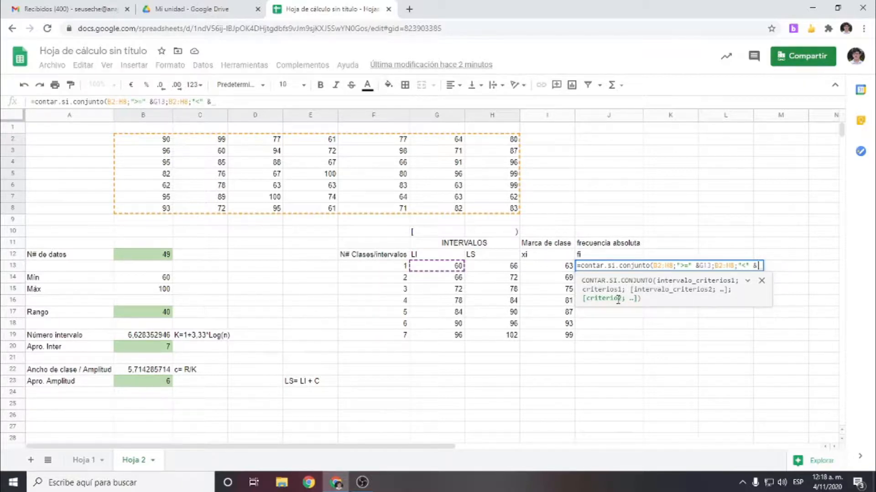
{"action": "left_click", "coordinate": [481, 272]}
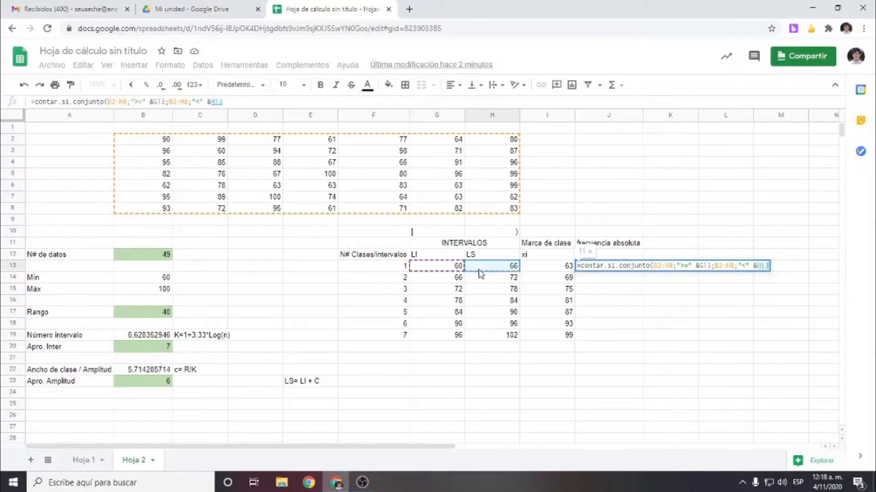
{"action": "type", "text": ")"}
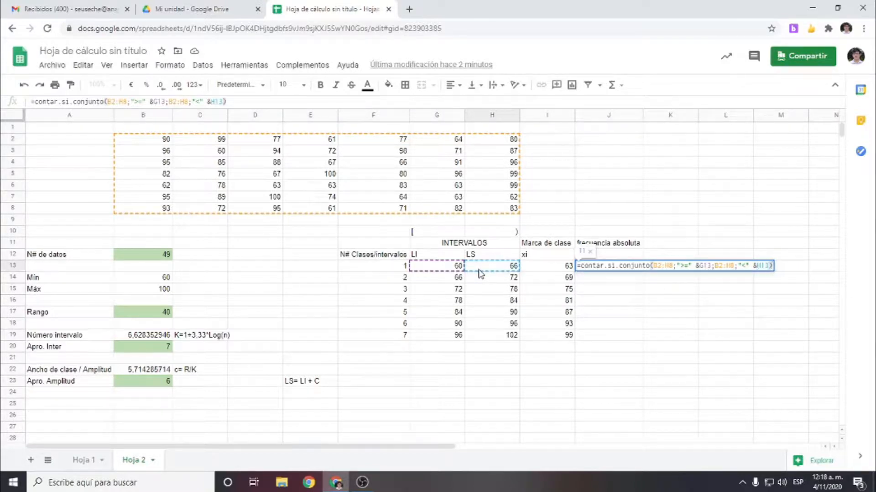
{"action": "key", "text": "Return"}
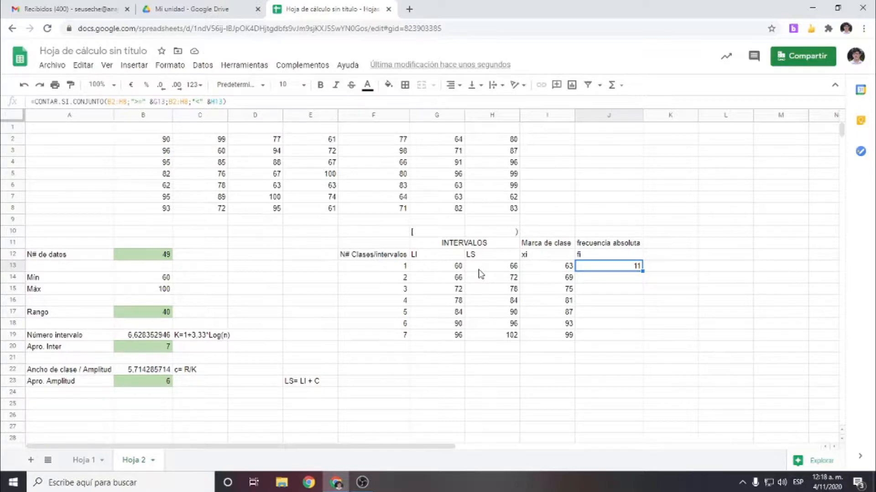
Review the first class limits in G13 and H13, the frequency in J13 and the cells below it
{"action": "left_click", "coordinate": [460, 270]}
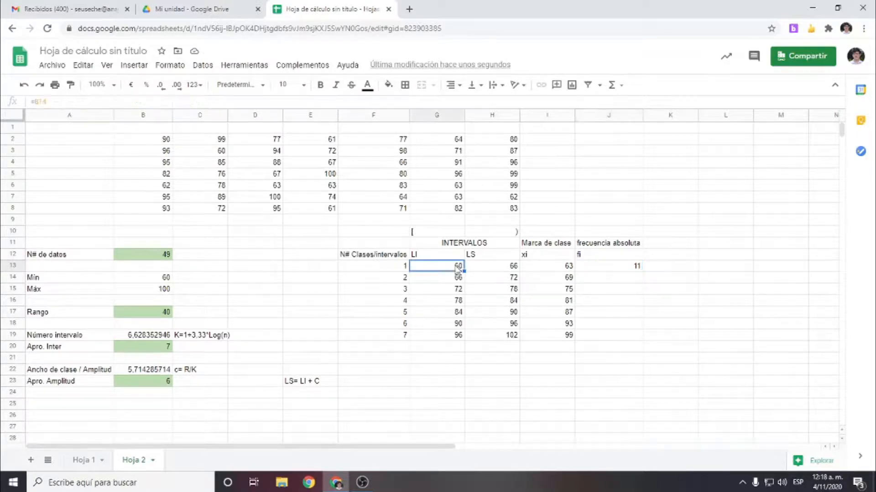
{"action": "left_click", "coordinate": [512, 269]}
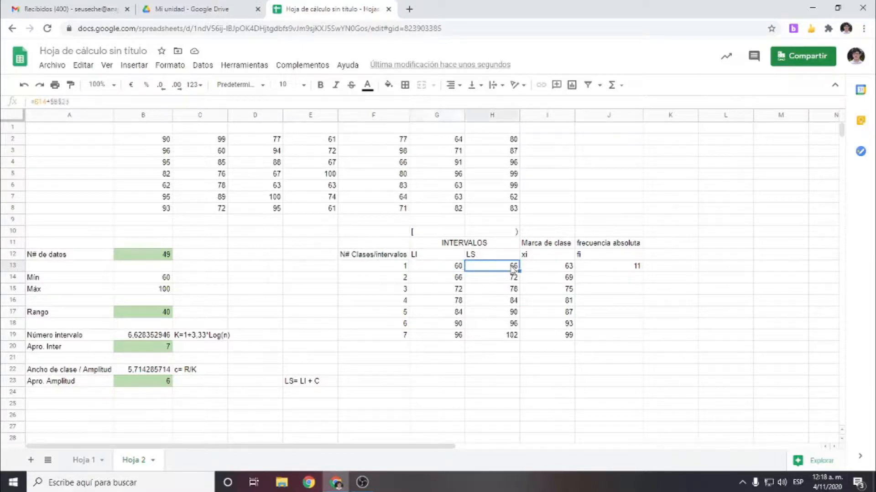
{"action": "left_click", "coordinate": [616, 269]}
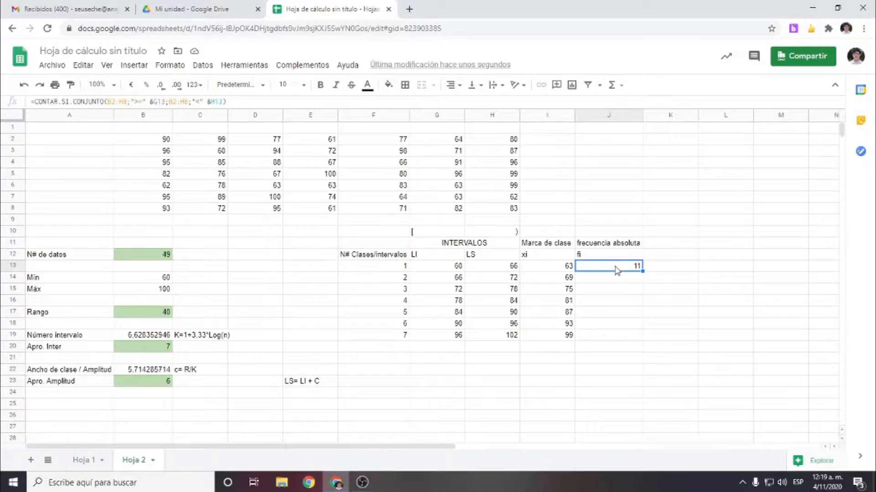
{"action": "left_click", "coordinate": [618, 279]}
{"action": "left_click", "coordinate": [626, 293]}
{"action": "left_click", "coordinate": [624, 302]}
{"action": "left_click", "coordinate": [620, 325]}
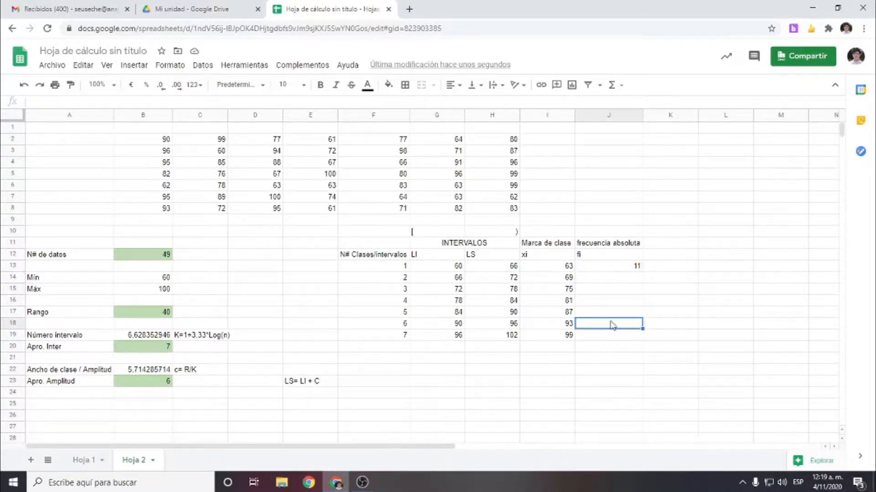
Try to fill the frequency formula from J13 down through J19 and check the copied references in J15
{"action": "left_click", "coordinate": [602, 267]}
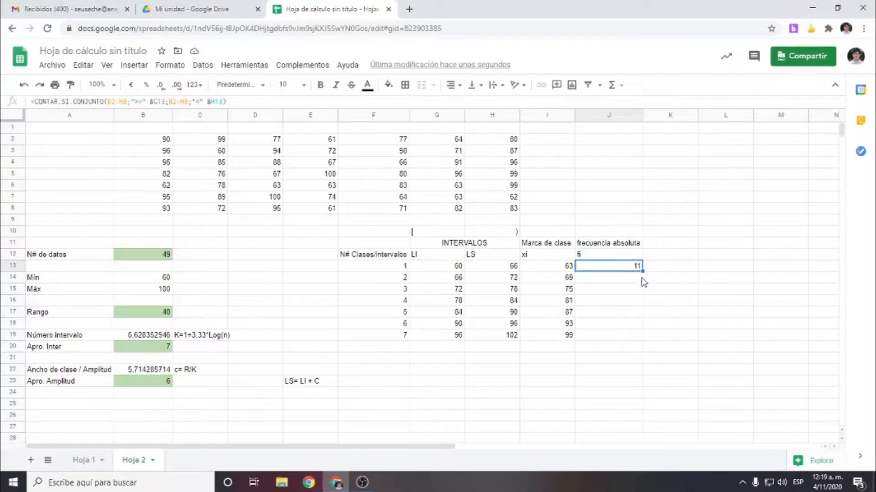
{"action": "left_click_drag", "start_coordinate": [642, 272], "coordinate": [642, 340]}
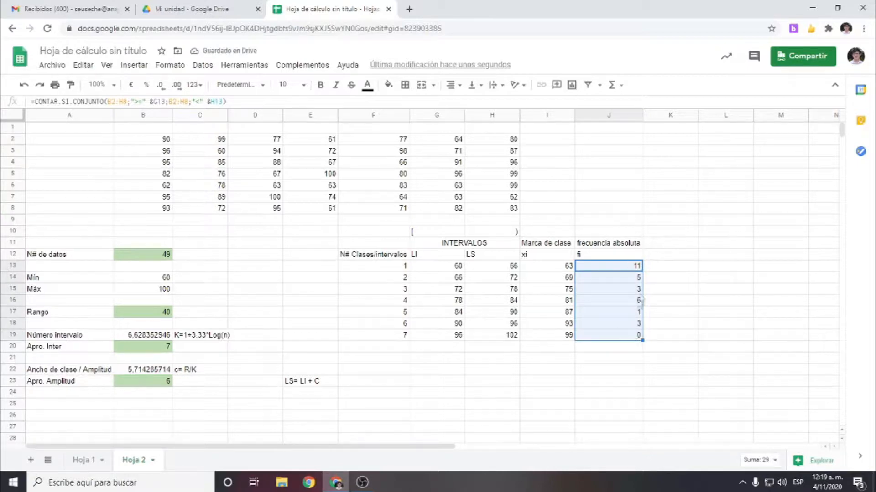
{"action": "left_click", "coordinate": [633, 291]}
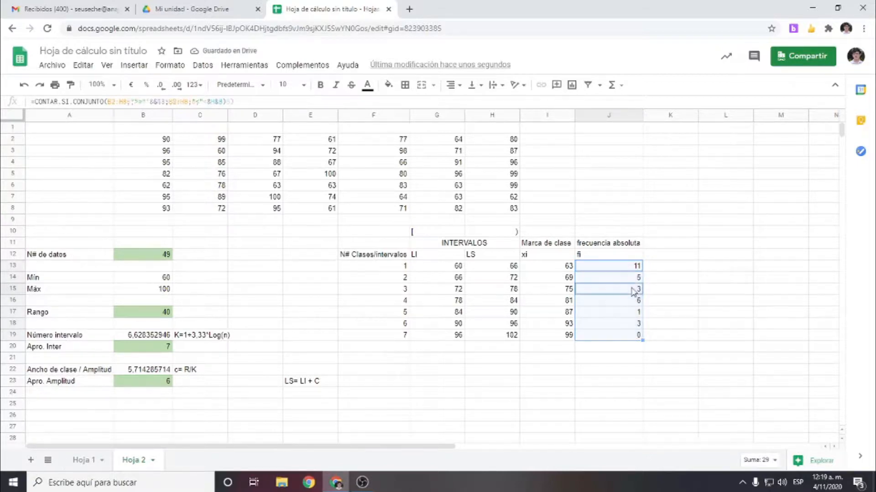
{"action": "left_click", "coordinate": [284, 99]}
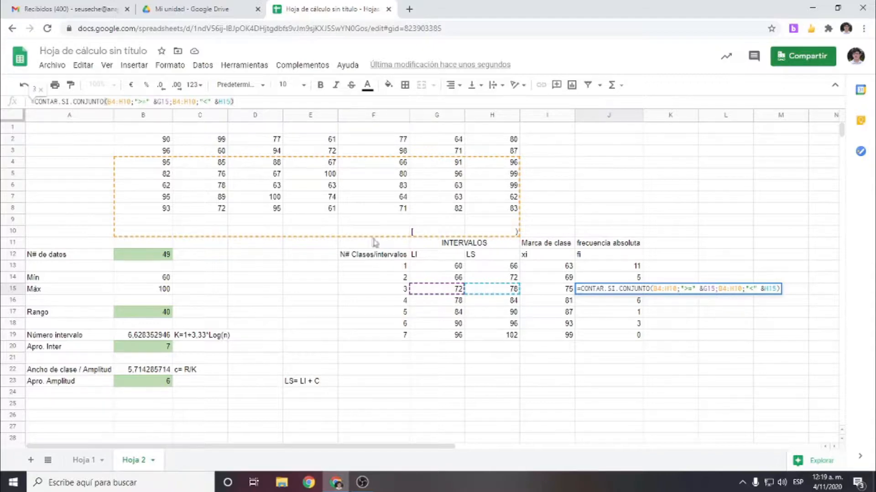
{"action": "key", "text": "Return"}
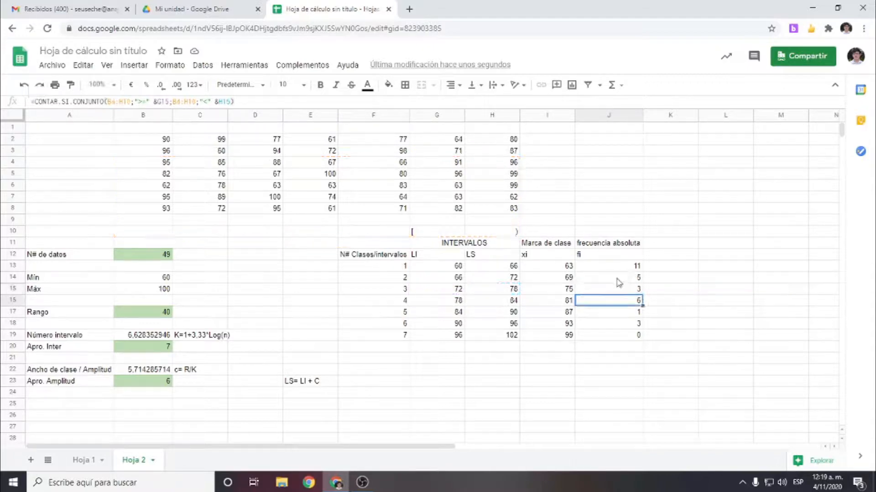
Clear the copied frequencies from J14:J19
{"action": "left_click_drag", "start_coordinate": [620, 278], "coordinate": [622, 338]}
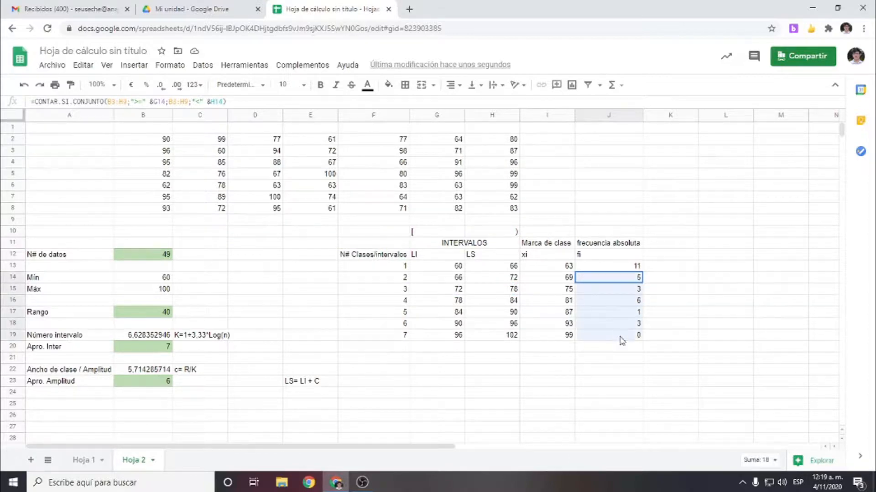
{"action": "key", "text": "Delete"}
Make the first data range in the J13 frequency formula absolute as $B$2:$H$8
{"action": "left_click", "coordinate": [621, 269]}
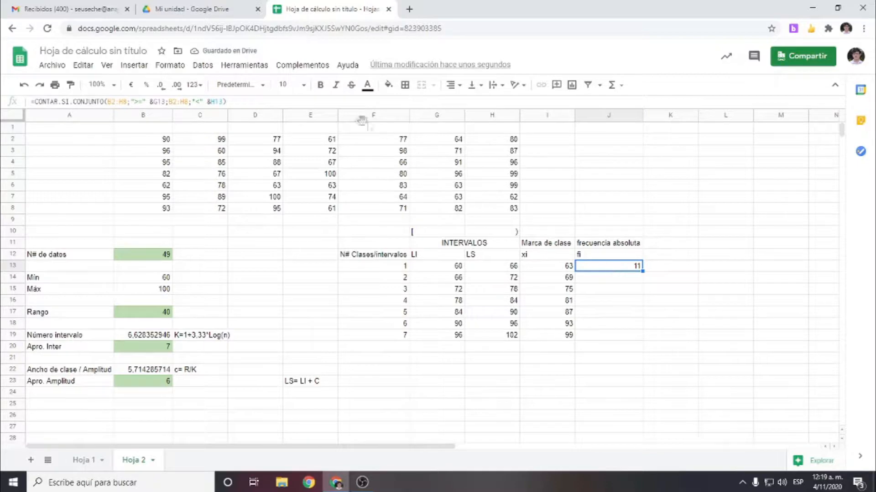
{"action": "left_click", "coordinate": [294, 102]}
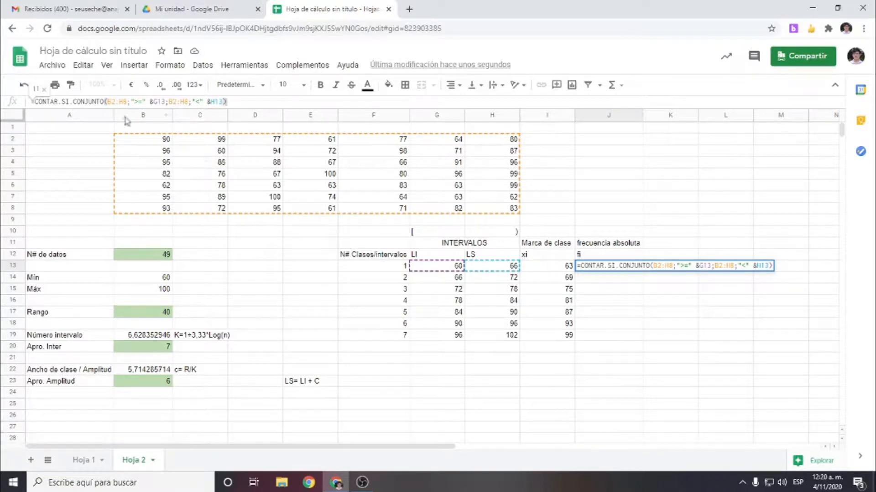
{"action": "left_click", "coordinate": [656, 266]}
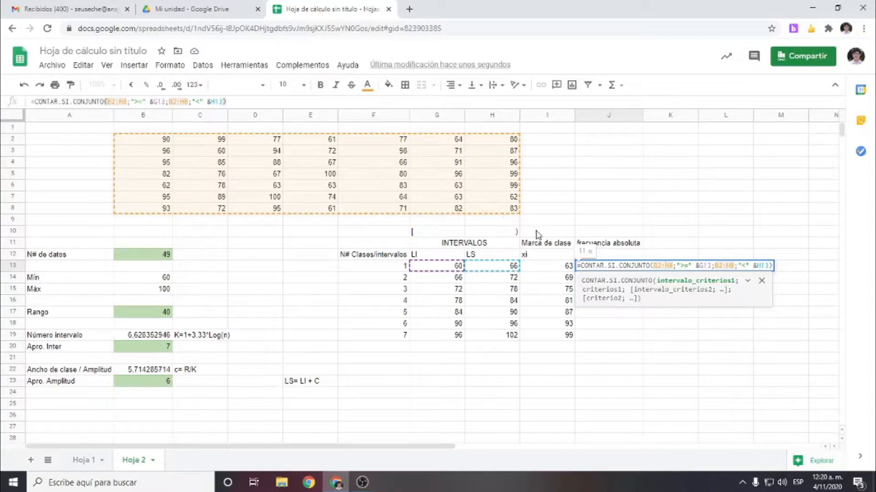
{"action": "key", "text": "F4"}
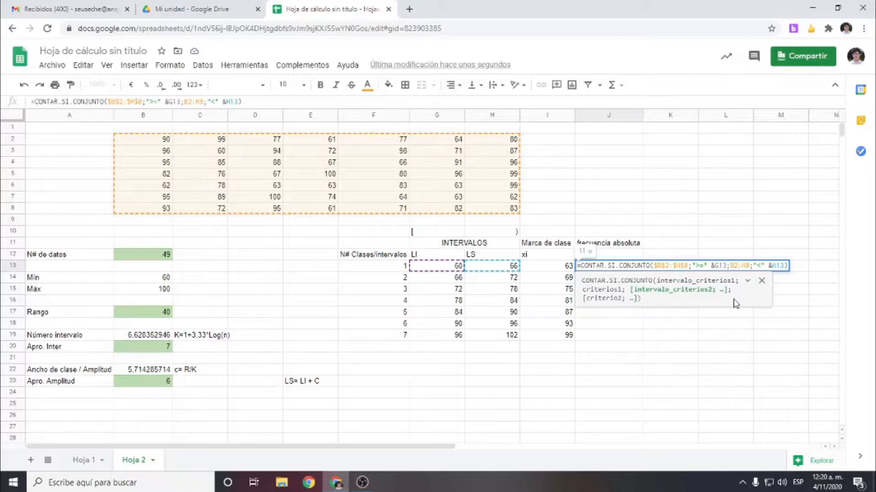
Make the second range in the J13 formula absolute as $B$2:$H$8 and fill the formula down through J19
{"action": "type", "text": "$"}
{"action": "key", "text": "Right"}
{"action": "type", "text": "$B"}
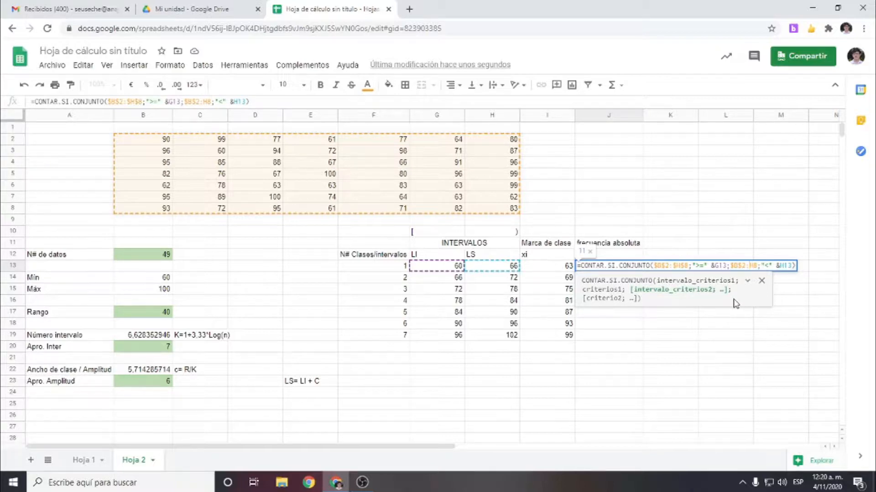
{"action": "type", "text": "$2:"}
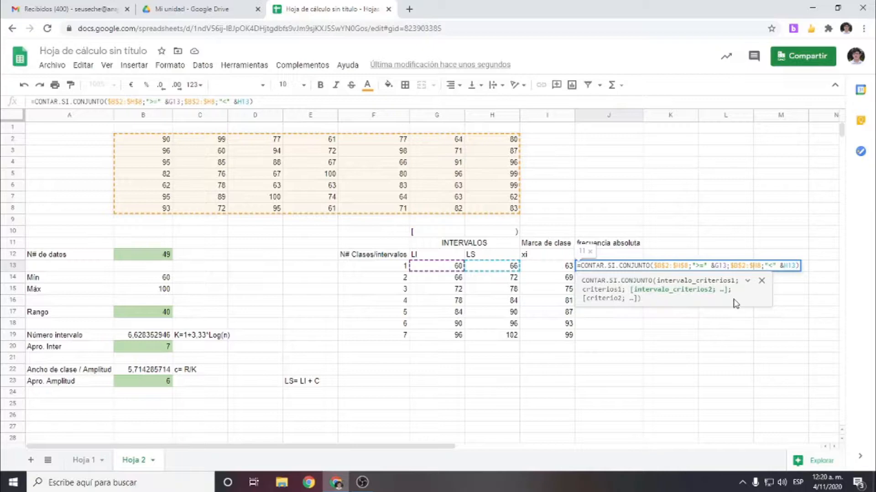
{"action": "type", "text": "$"}
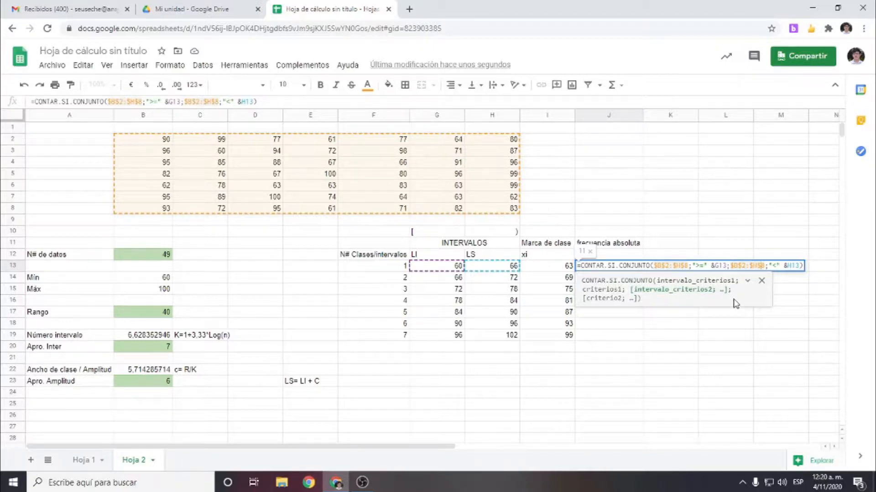
{"action": "key", "text": "Return"}
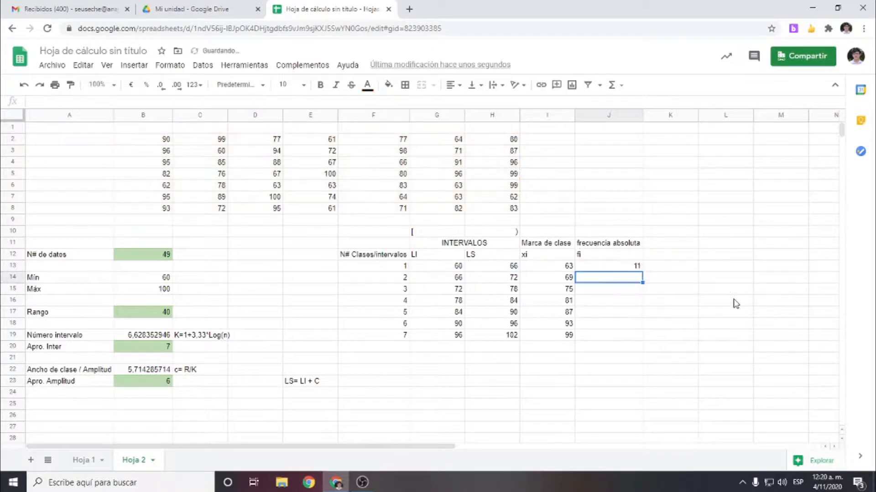
{"action": "left_click", "coordinate": [630, 266]}
{"action": "left_click_drag", "start_coordinate": [642, 270], "coordinate": [642, 340]}
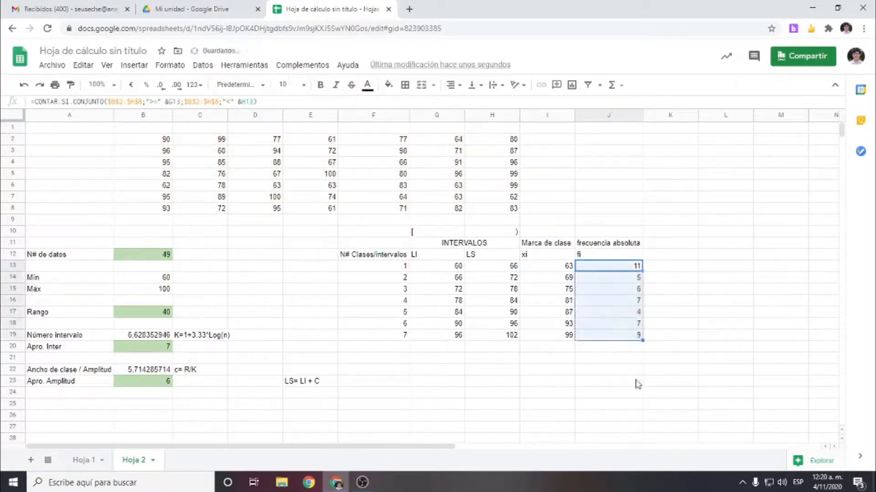
Check the range and class limit references in the copied frequency formulas between J14 and J19
{"action": "left_click", "coordinate": [621, 325]}
{"action": "key", "text": "F2"}
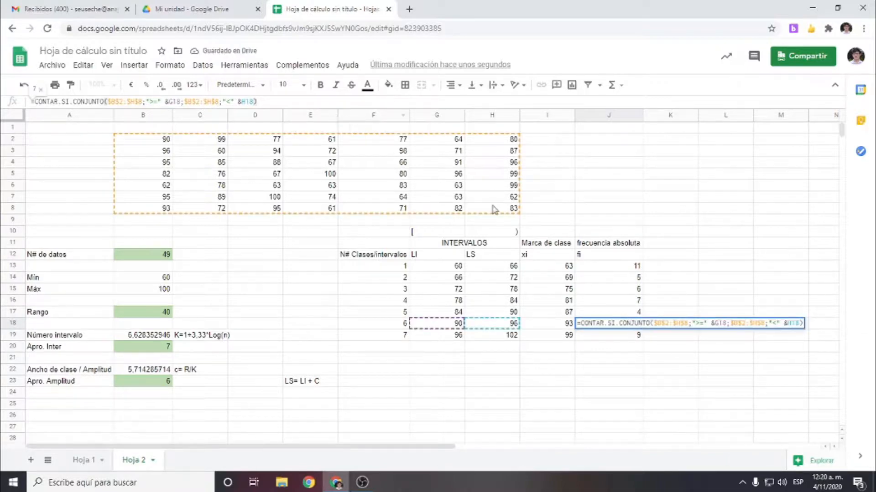
{"action": "key", "text": "Return"}
{"action": "key", "text": "Return"}
{"action": "double_click", "coordinate": [605, 278]}
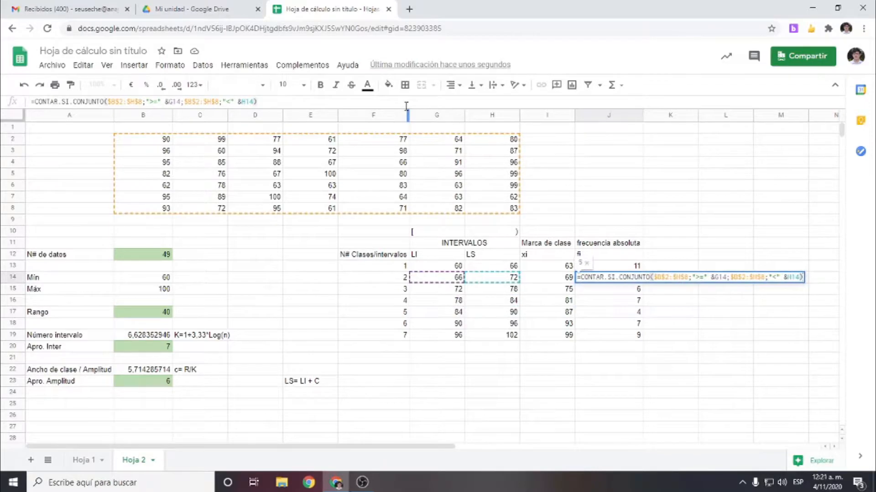
{"action": "key", "text": "Return"}
{"action": "key", "text": "Return"}
{"action": "key", "text": "Return"}
{"action": "key", "text": "Return"}
{"action": "key", "text": "Return"}
{"action": "key", "text": "Return"}
{"action": "key", "text": "Return"}
{"action": "key", "text": "Return"}
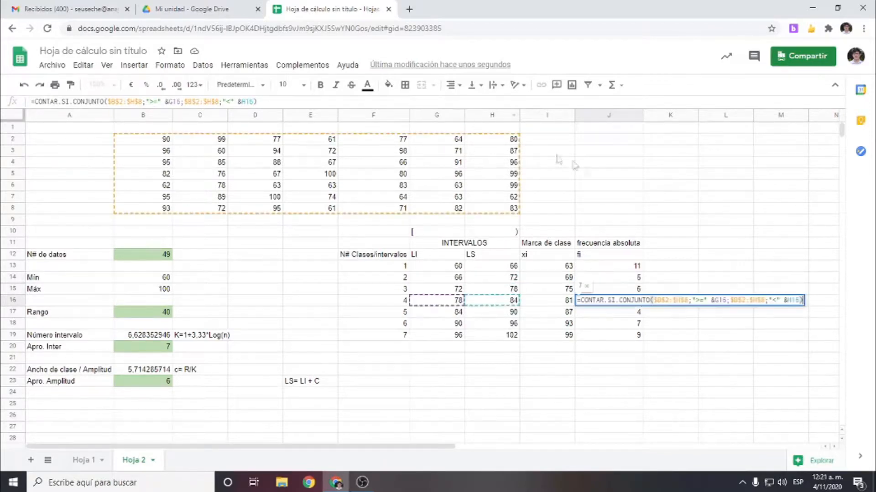
{"action": "key", "text": "Return"}
{"action": "key", "text": "Return"}
{"action": "key", "text": "Return"}
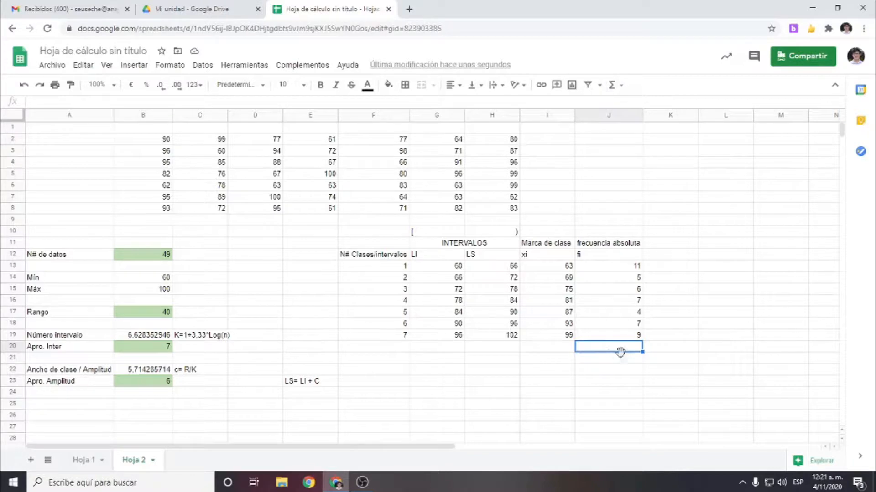
Total the absolute frequencies J13:J19 with SUMA in J20 and compare the total with the data count in B12
{"action": "left_click", "coordinate": [621, 87]}
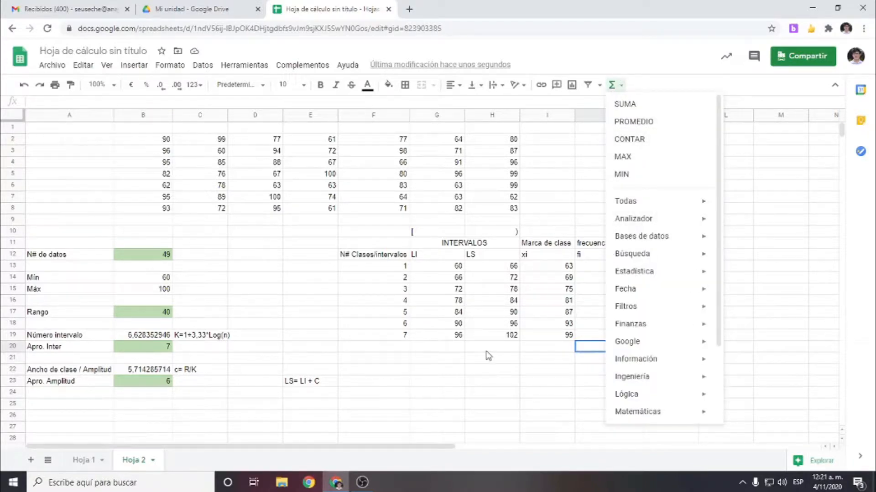
{"action": "left_click", "coordinate": [621, 104]}
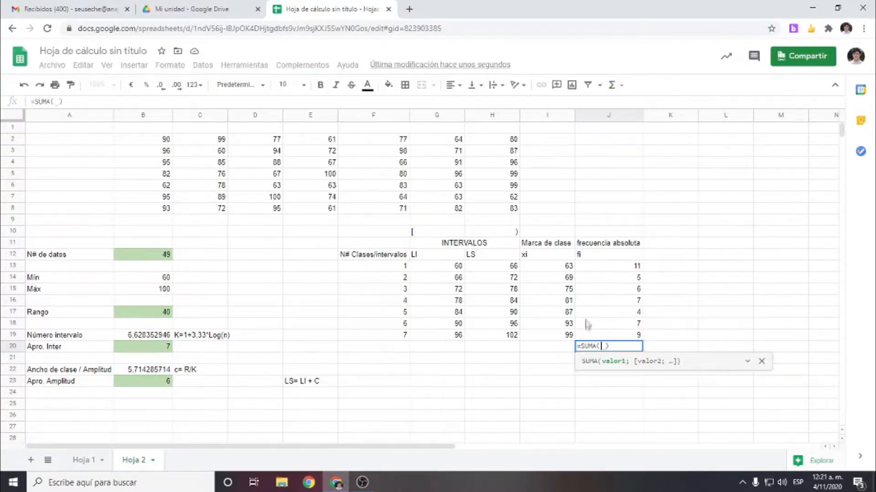
{"action": "left_click_drag", "start_coordinate": [620, 269], "coordinate": [619, 335]}
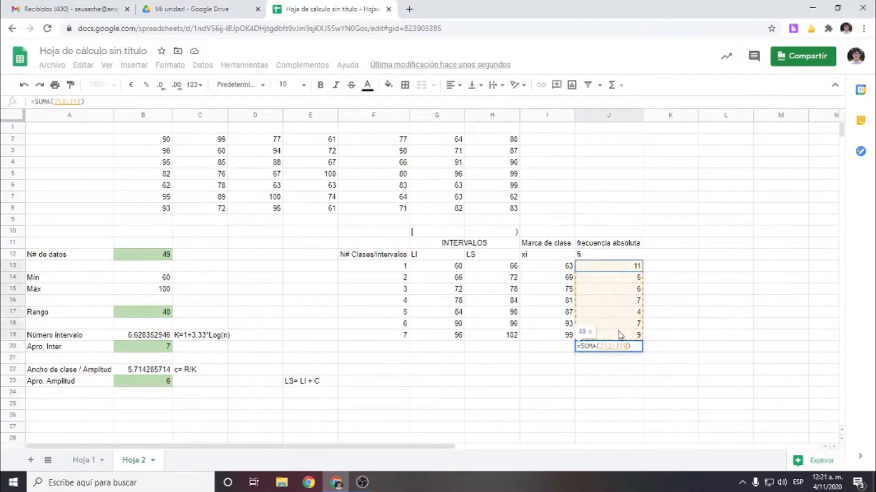
{"action": "key", "text": "Return"}
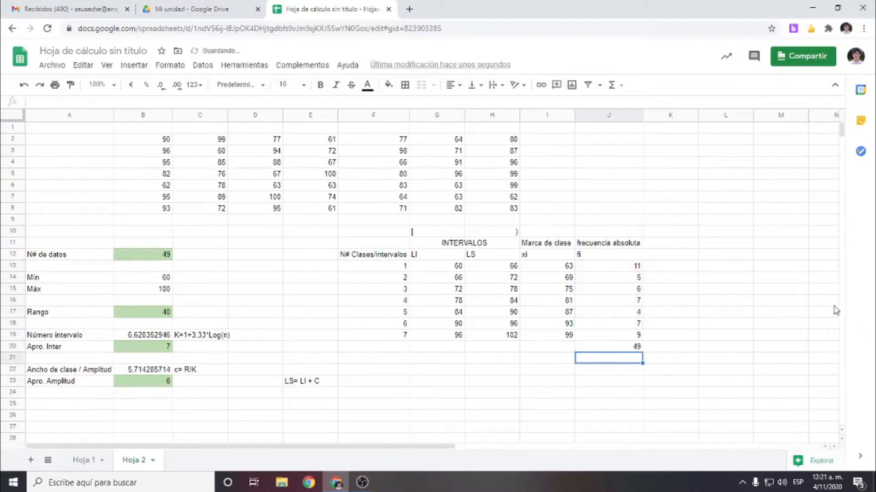
{"action": "left_click", "coordinate": [611, 348]}
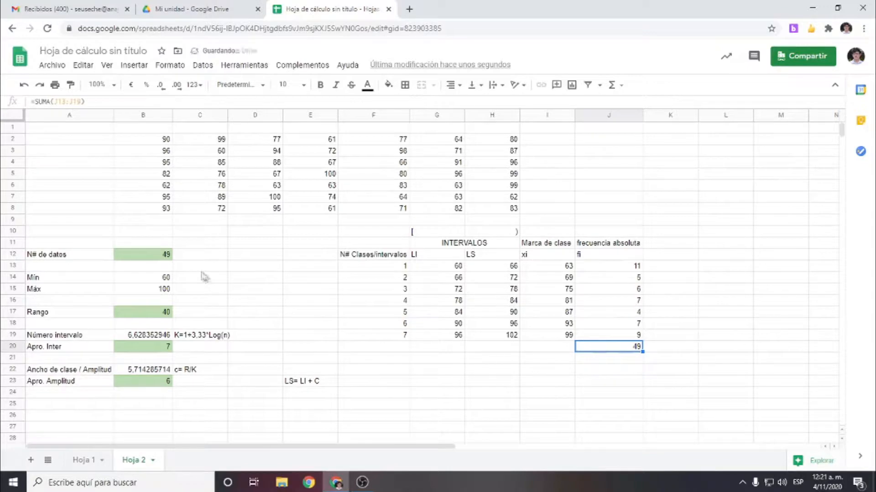
{"action": "left_click", "coordinate": [165, 256]}
{"action": "left_click", "coordinate": [640, 349]}
Add the column heading "frecuencia absoluta acumulada" in K11 with the symbol "Fi" in K12
{"action": "left_click", "coordinate": [664, 246]}
{"action": "type", "text": "frecue"}
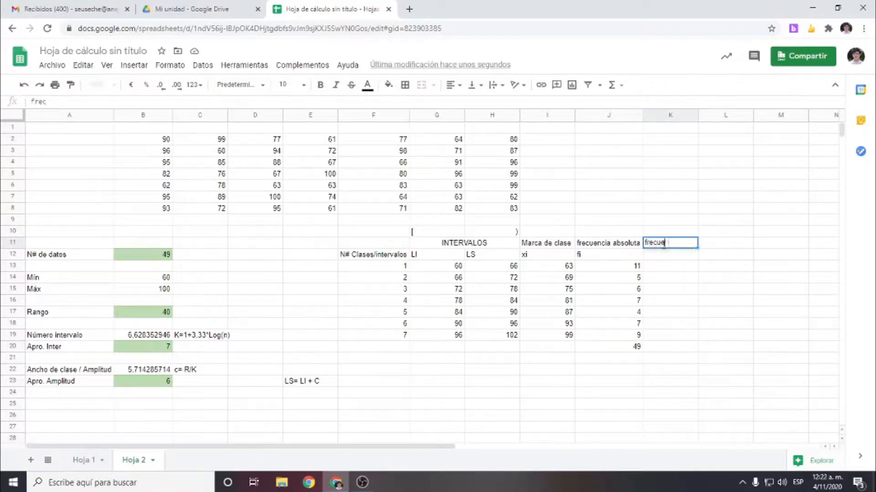
{"action": "type", "text": "ncia absoluta a"}
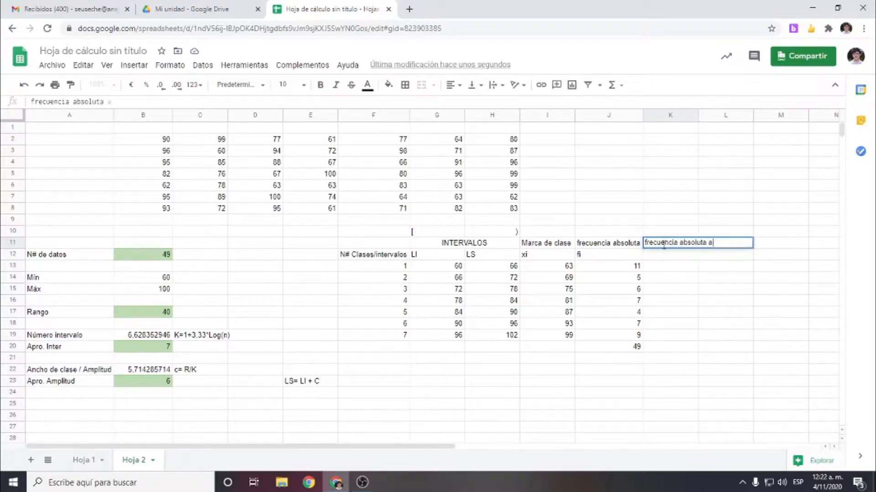
{"action": "type", "text": "cumulada"}
{"action": "key", "text": "Return"}
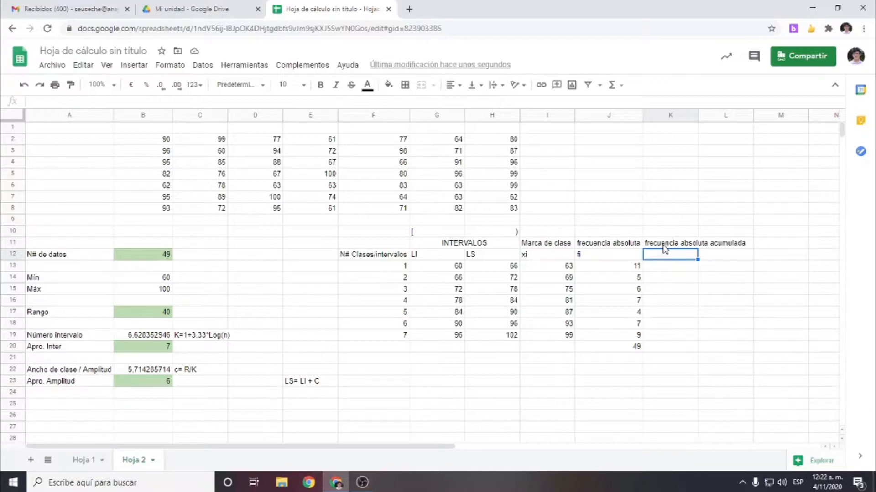
{"action": "type", "text": "Fi"}
{"action": "left_click", "coordinate": [618, 243]}
{"action": "left_click", "coordinate": [674, 233]}
{"action": "left_click", "coordinate": [667, 245]}
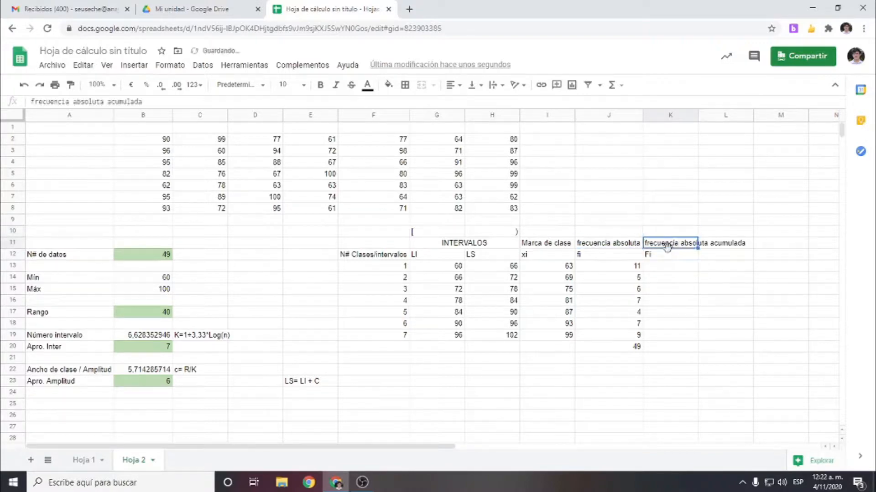
Enter the first cumulative frequency in K13 as =J13
{"action": "left_click", "coordinate": [672, 268]}
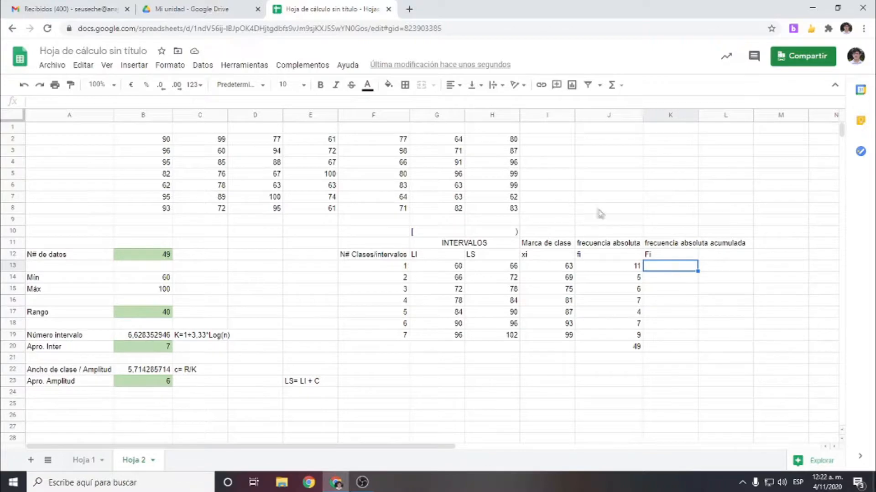
{"action": "type", "text": "="}
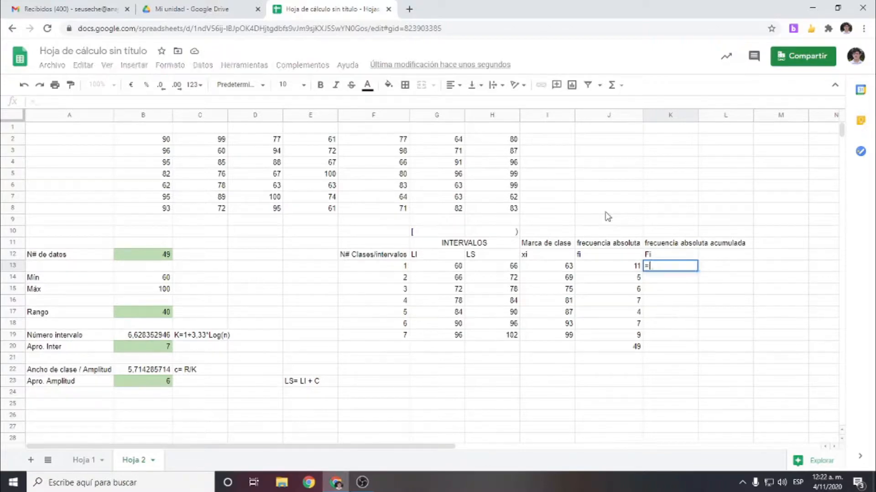
{"action": "left_click", "coordinate": [613, 269]}
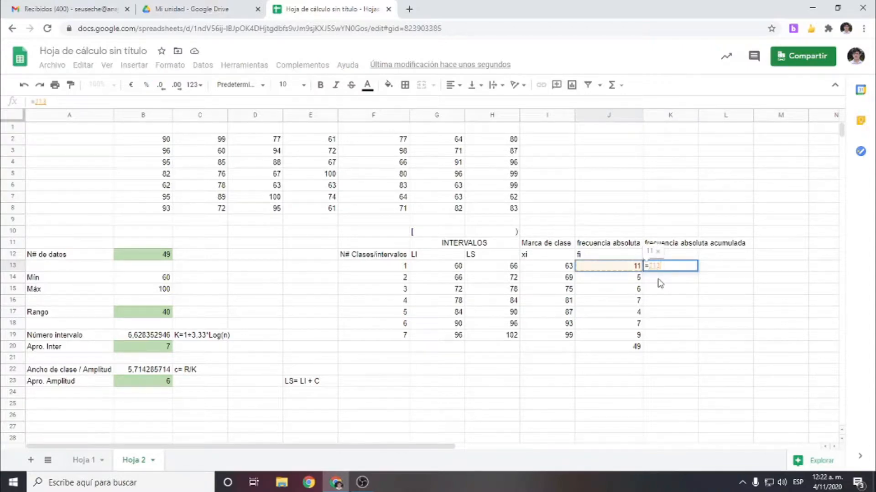
{"action": "key", "text": "Return"}
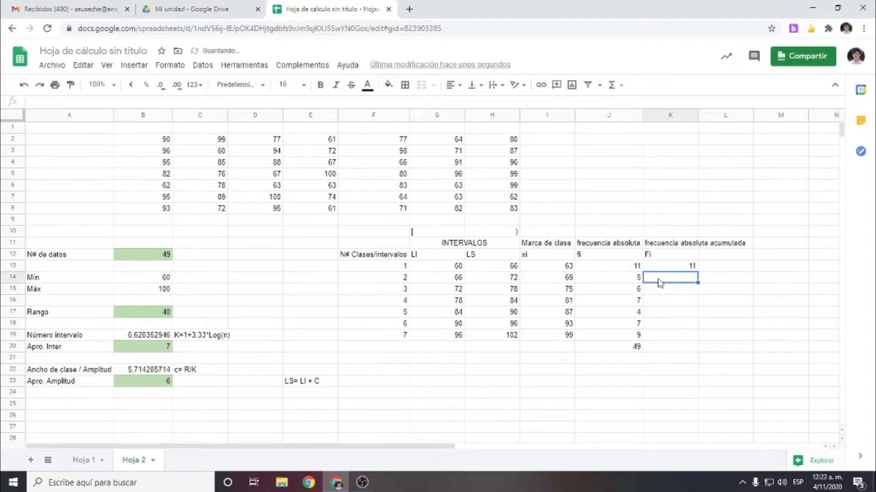
Enter the second cumulative frequency in K14 with the formula =K13+J14
{"action": "type", "text": "="}
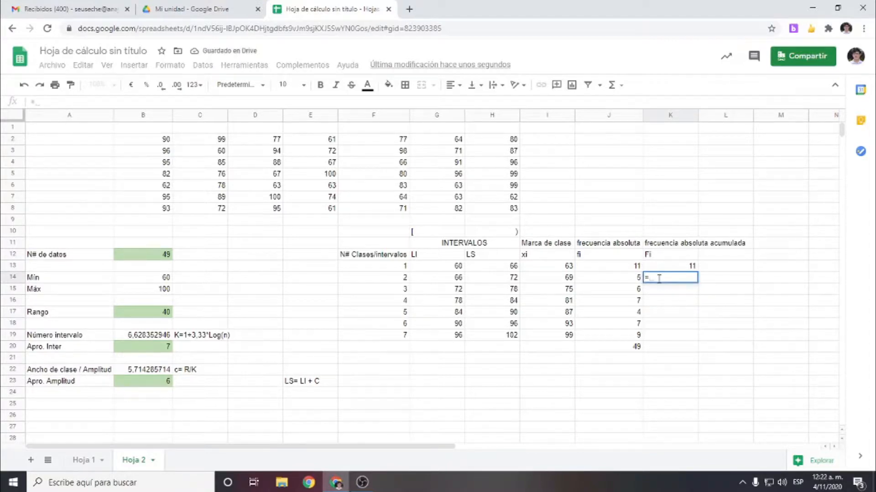
{"action": "left_click", "coordinate": [677, 269]}
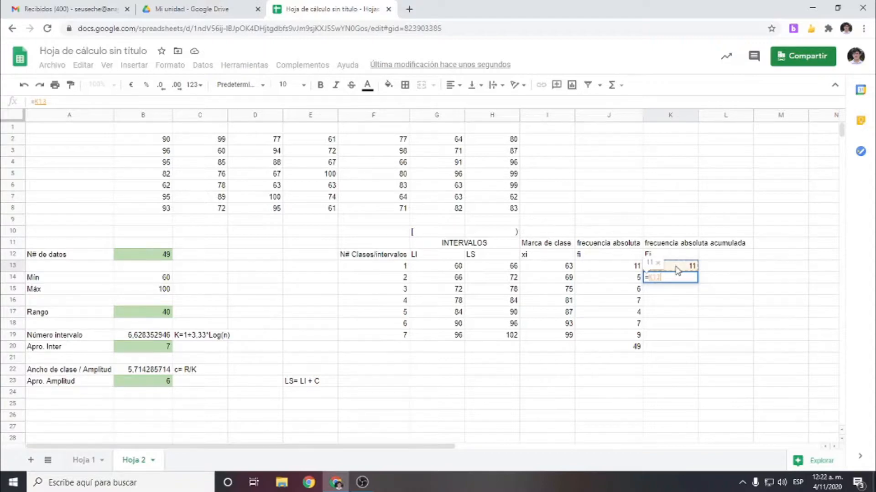
{"action": "type", "text": "+"}
{"action": "left_click", "coordinate": [618, 281]}
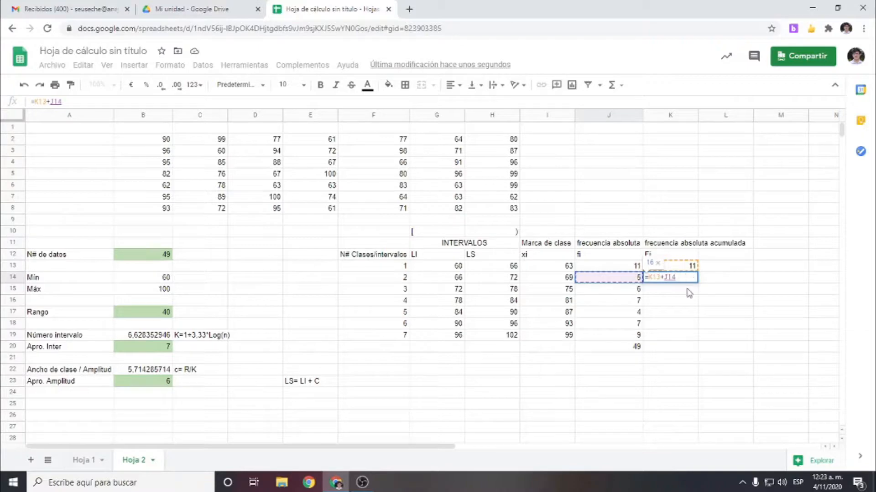
{"action": "key", "text": "Return"}
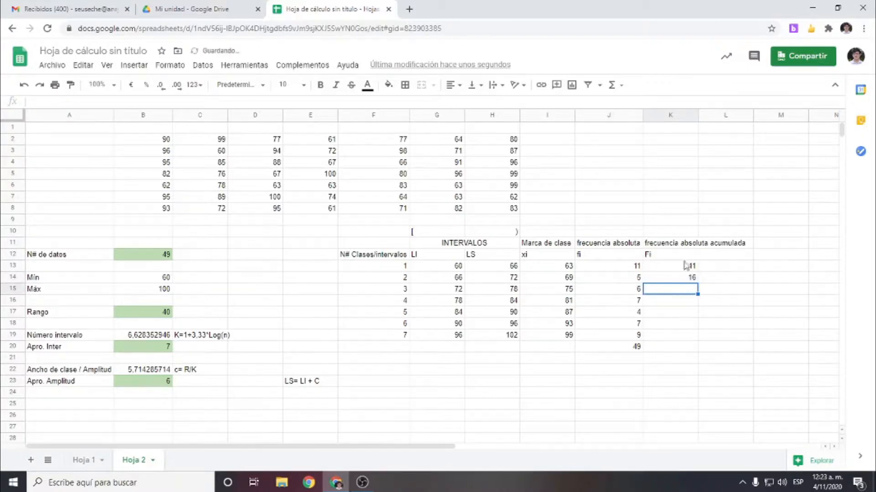
Check the references in the K14 formula and fill it down through K19
{"action": "left_click", "coordinate": [673, 278]}
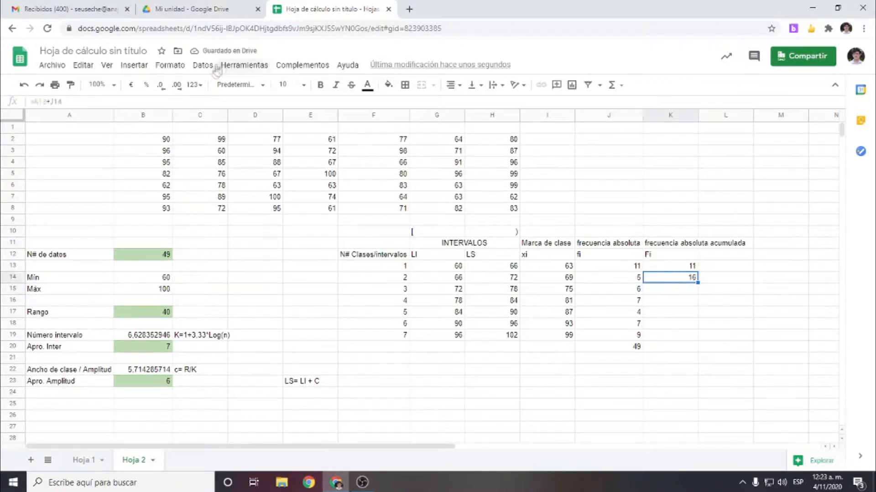
{"action": "left_click", "coordinate": [217, 102]}
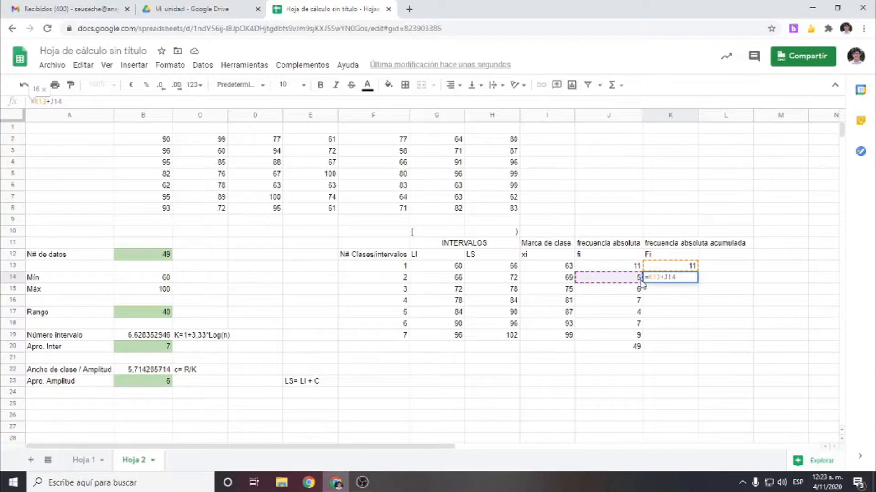
{"action": "key", "text": "Return"}
{"action": "left_click", "coordinate": [690, 280]}
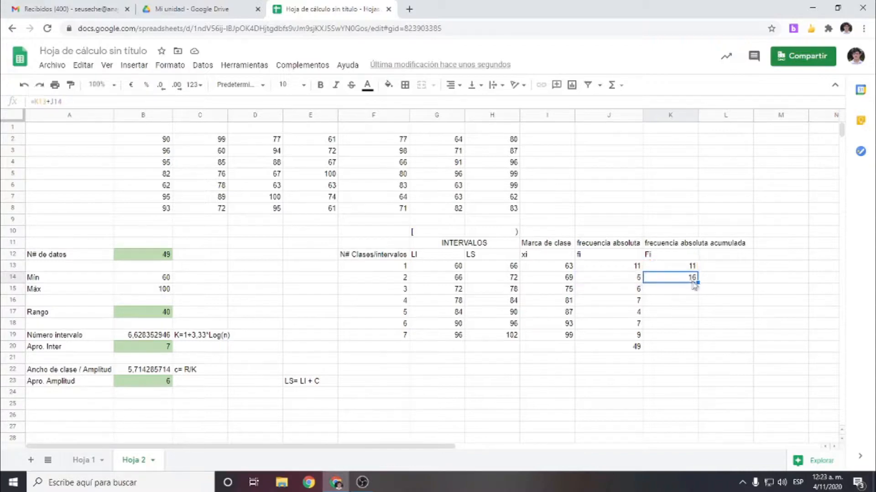
{"action": "left_click_drag", "start_coordinate": [696, 283], "coordinate": [692, 335]}
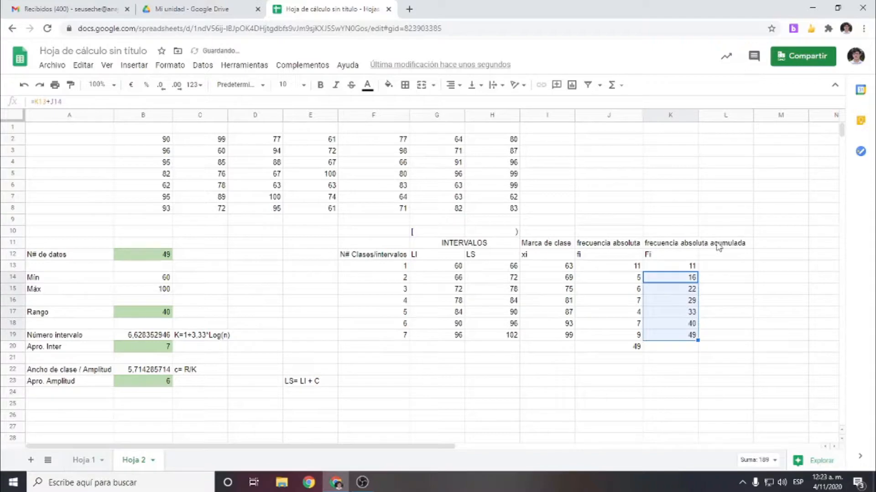
{"action": "left_click", "coordinate": [680, 304]}
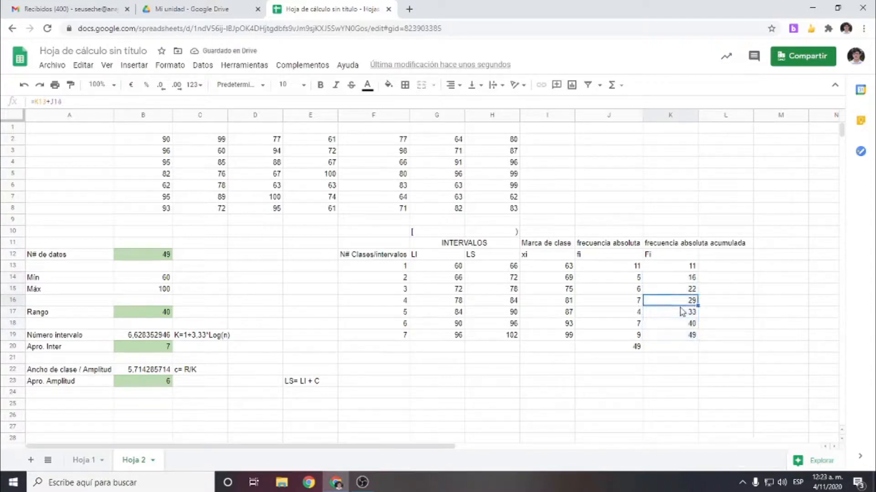
Check the references in the cumulative frequency formulas from K17 through K19
{"action": "double_click", "coordinate": [682, 312]}
{"action": "key", "text": "Return"}
{"action": "key", "text": "Return"}
{"action": "key", "text": "Return"}
{"action": "key", "text": "Return"}
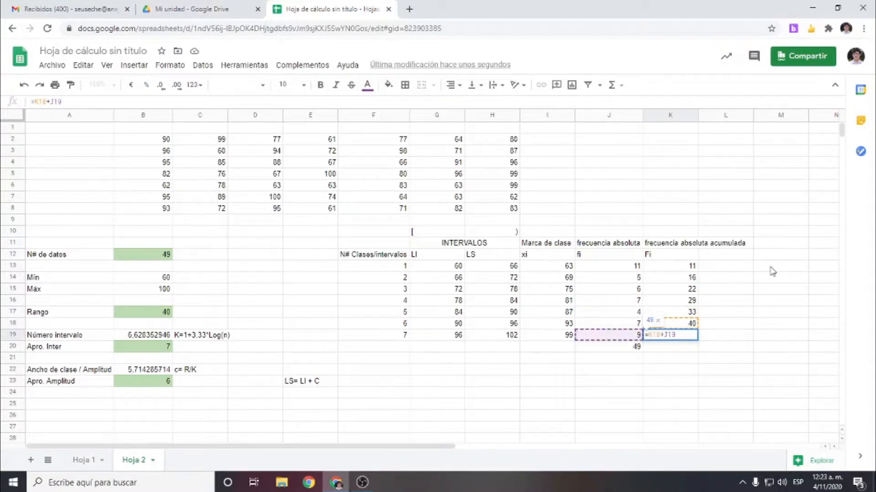
{"action": "key", "text": "Return"}
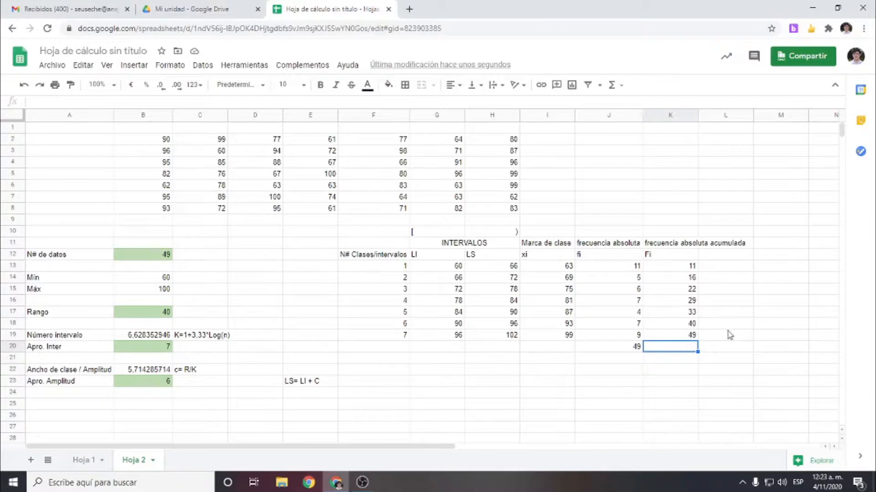
Review the cumulative frequency column and compare its last value in K19 with the absolute frequency total in J20
{"action": "left_click_drag", "start_coordinate": [691, 266], "coordinate": [691, 347]}
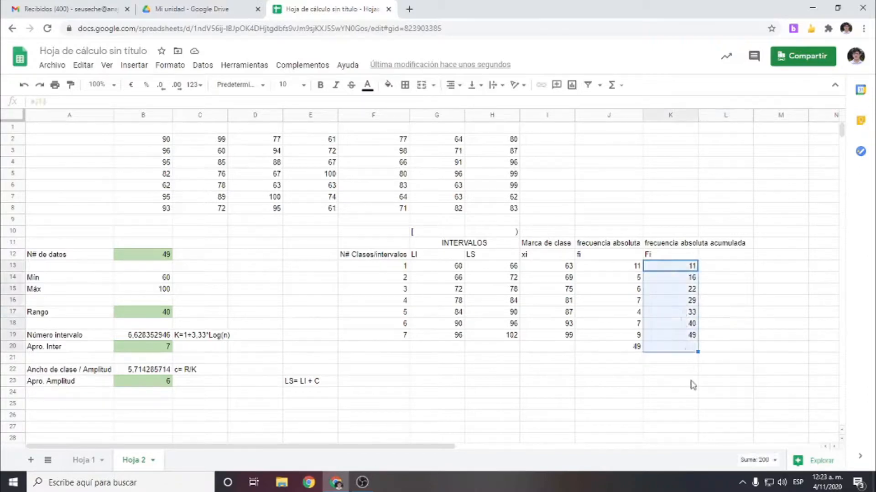
{"action": "left_click", "coordinate": [693, 393]}
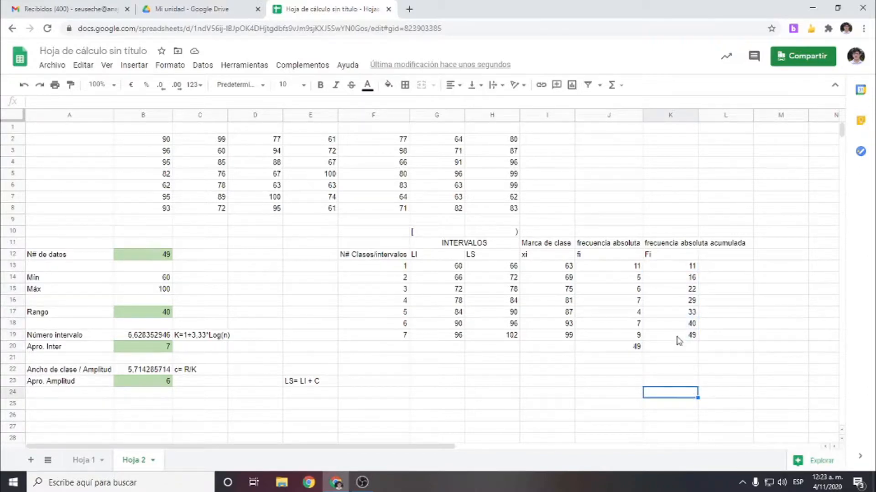
{"action": "mouse_move", "coordinate": [678, 340]}
{"action": "left_mouse_down"}
{"action": "mouse_move", "coordinate": [632, 358]}
{"action": "mouse_move", "coordinate": [673, 341]}
{"action": "left_mouse_up"}
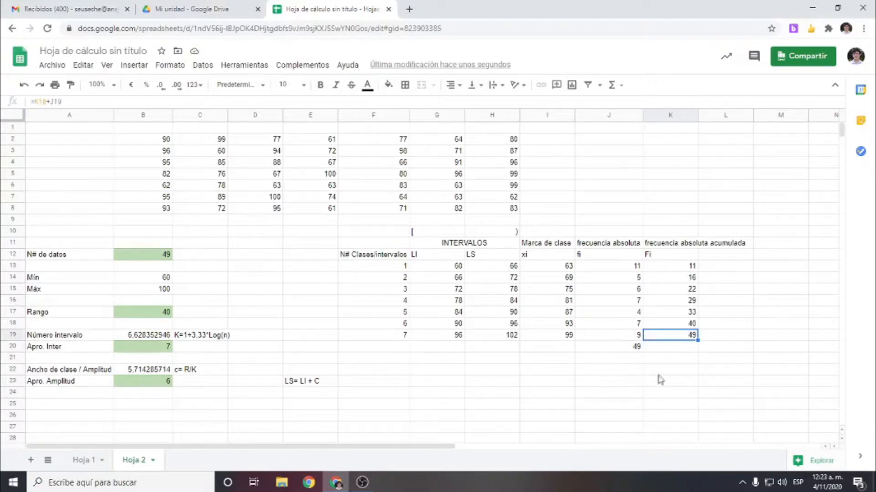
{"action": "left_click", "coordinate": [637, 349]}
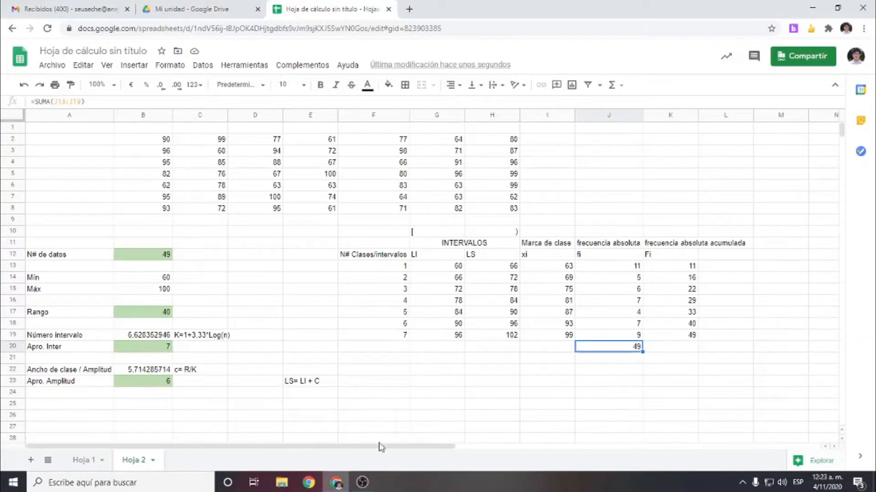
{"action": "left_click_drag", "start_coordinate": [387, 442], "coordinate": [417, 447]}
{"action": "left_click", "coordinate": [684, 359]}
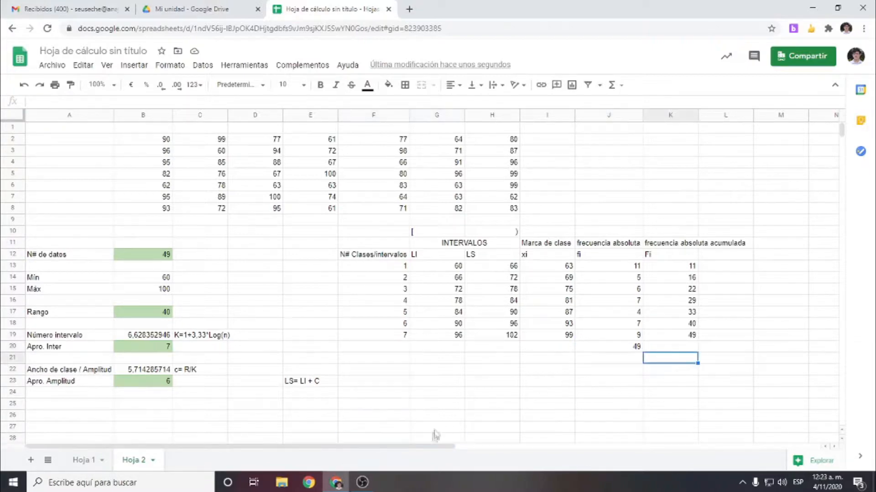
Add the column heading "frecuencia relativa" in L11 with the symbol "fr" in L12
{"action": "left_click", "coordinate": [751, 247]}
{"action": "type", "text": "fre"}
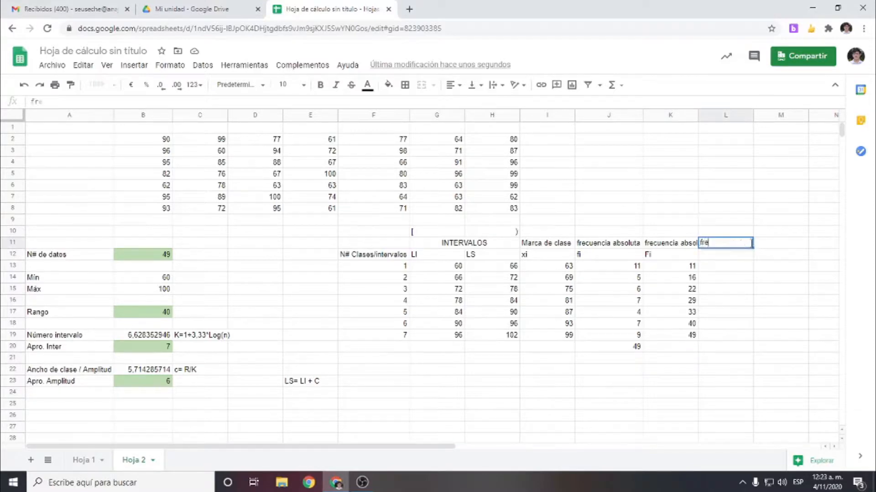
{"action": "type", "text": "cuencia relativa"}
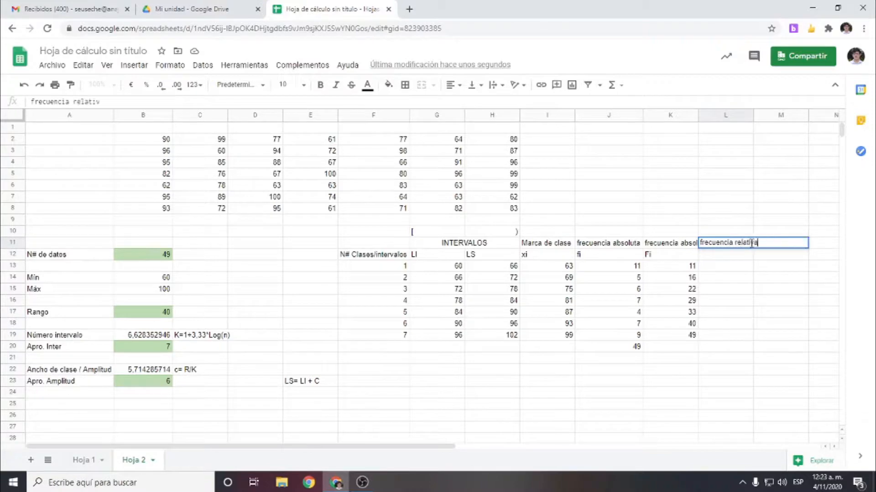
{"action": "key", "text": "Return"}
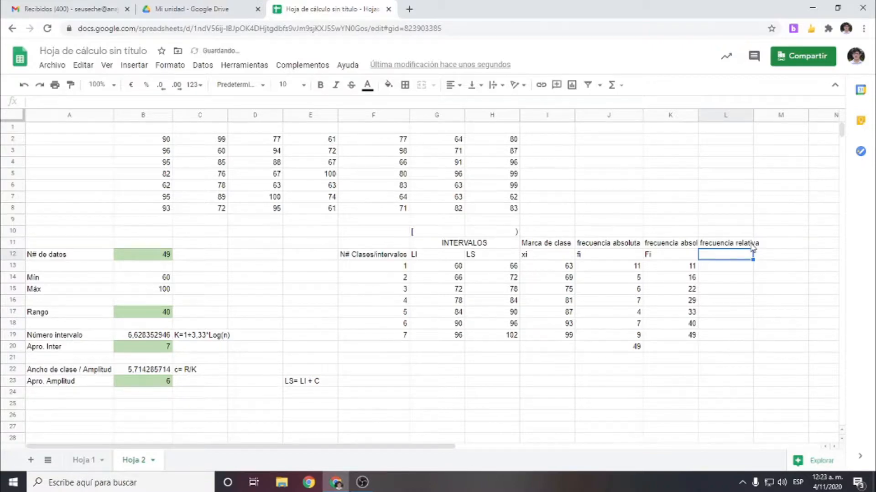
{"action": "type", "text": "f"}
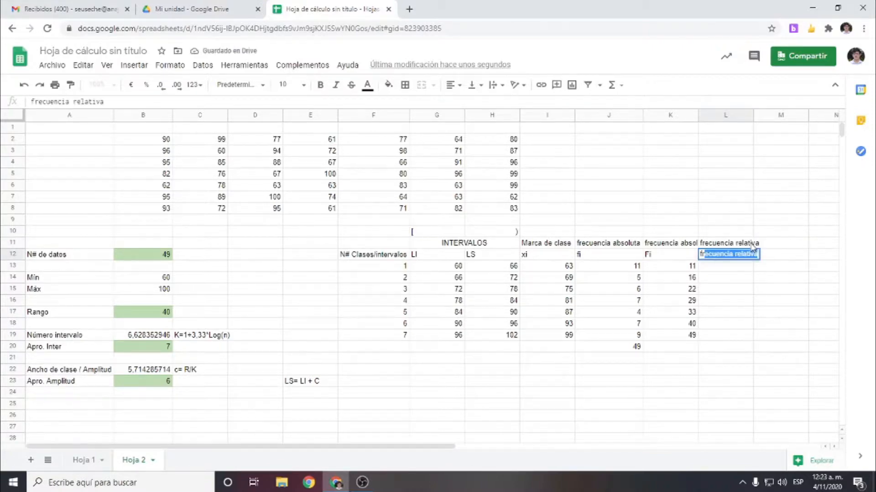
{"action": "type", "text": "r"}
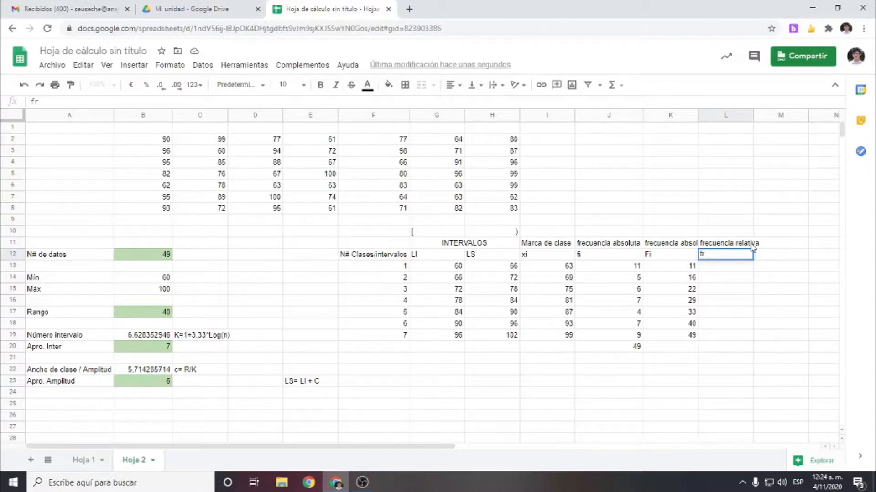
{"action": "key", "text": "Return"}
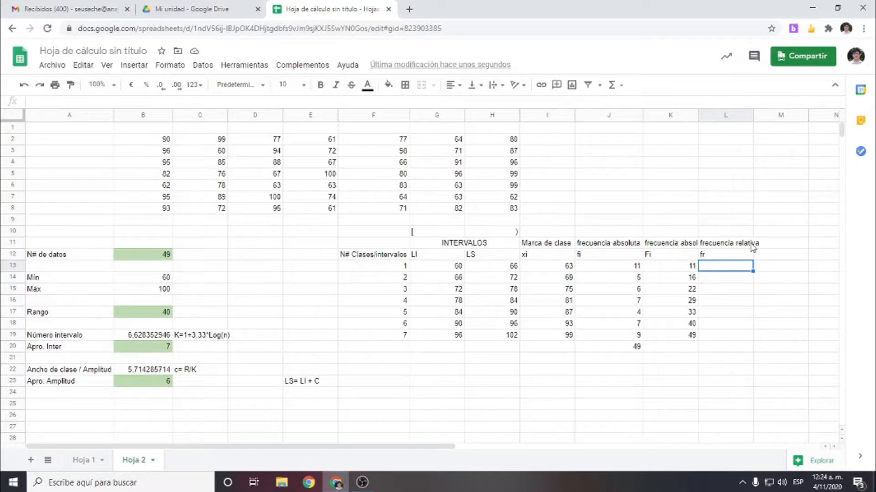
Enter the first relative frequency in L13 with the formula =J13/B12
{"action": "type", "text": "="}
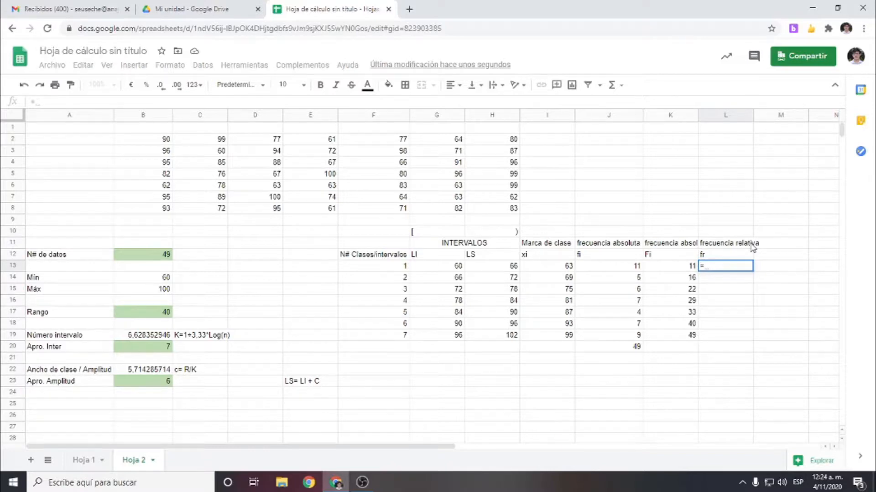
{"action": "left_click", "coordinate": [618, 267]}
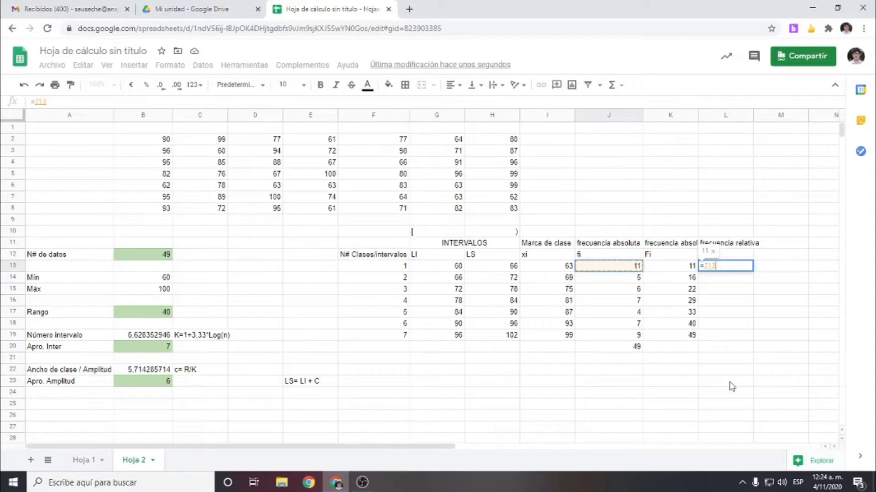
{"action": "type", "text": "/"}
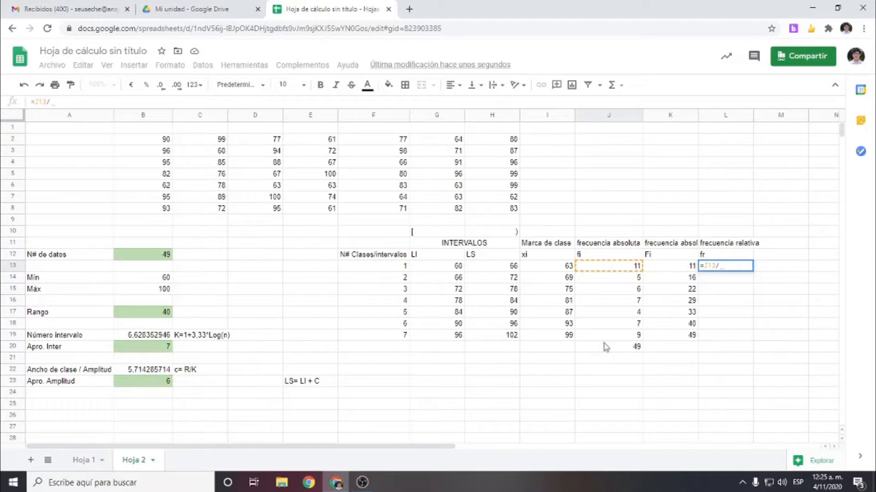
{"action": "left_click", "coordinate": [159, 255]}
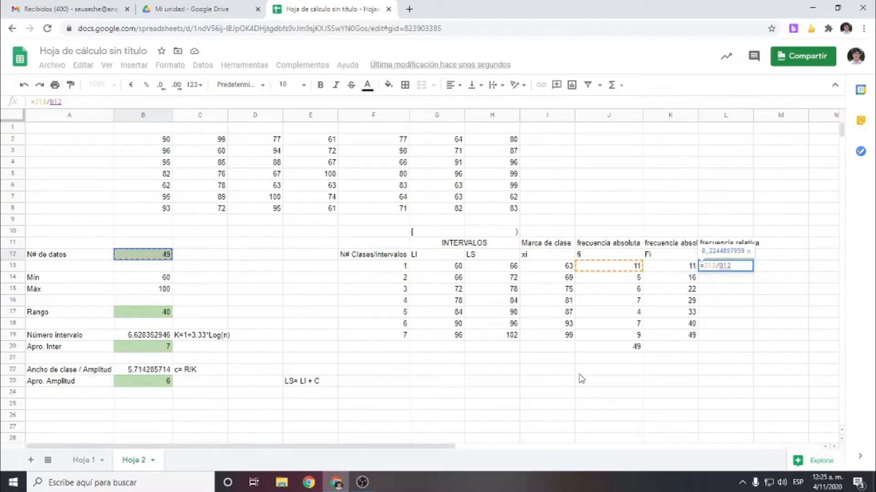
{"action": "key", "text": "Return"}
Try to fill the L13 formula down through L19 and inspect the references in L16
{"action": "left_click", "coordinate": [734, 270]}
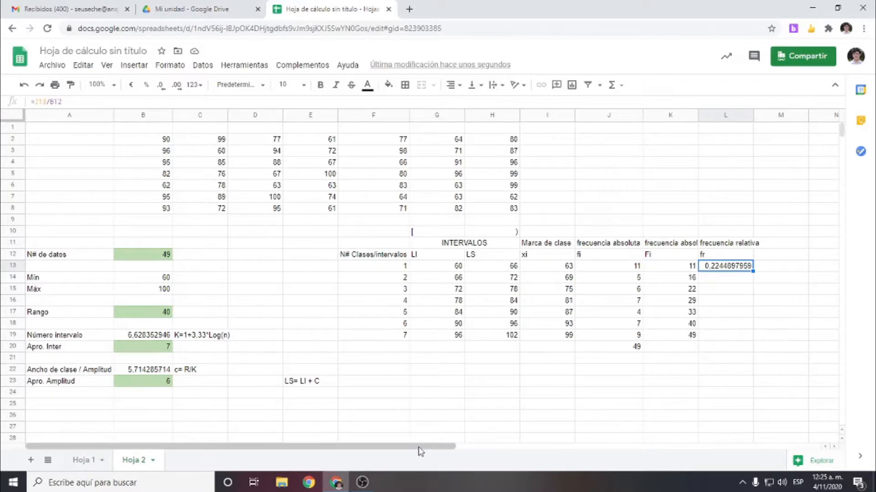
{"action": "left_click", "coordinate": [747, 279]}
{"action": "left_click", "coordinate": [750, 268]}
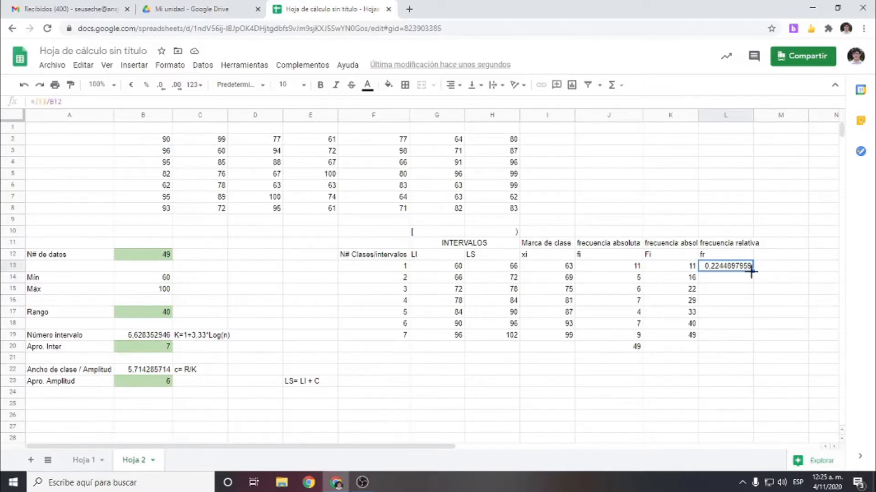
{"action": "left_click_drag", "start_coordinate": [752, 270], "coordinate": [747, 341]}
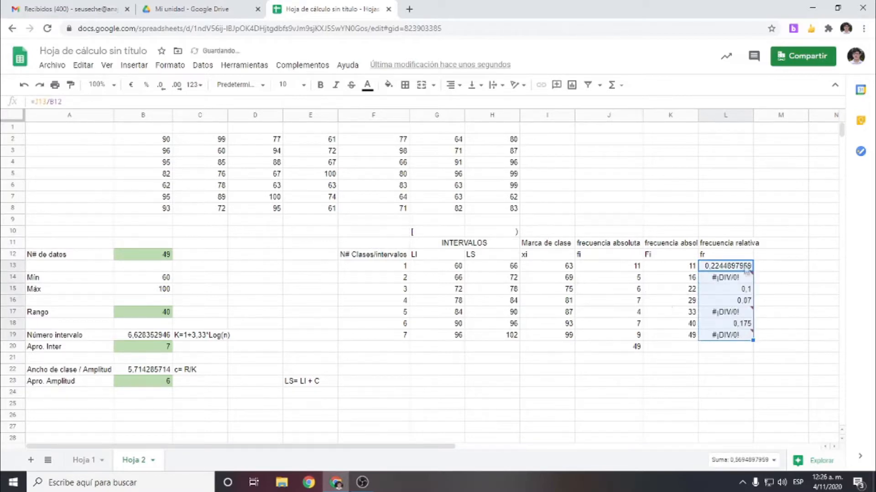
{"action": "left_click", "coordinate": [730, 301]}
{"action": "left_click", "coordinate": [62, 101]}
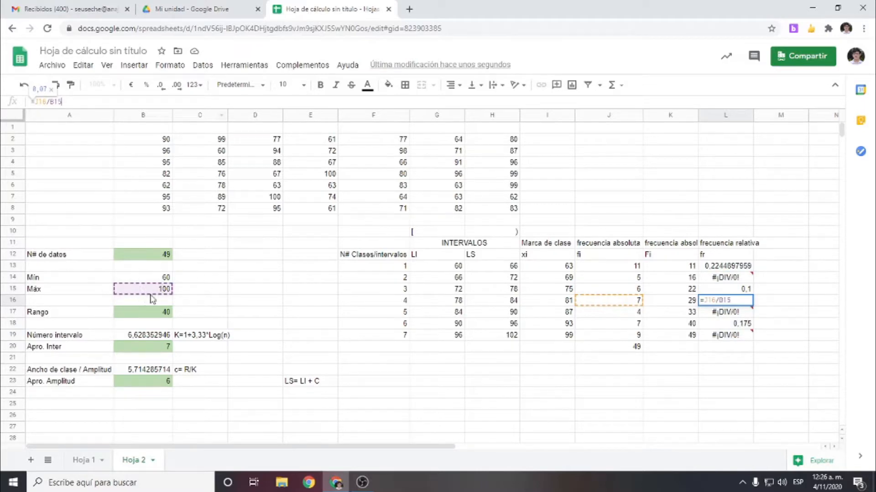
{"action": "key", "text": "Return"}
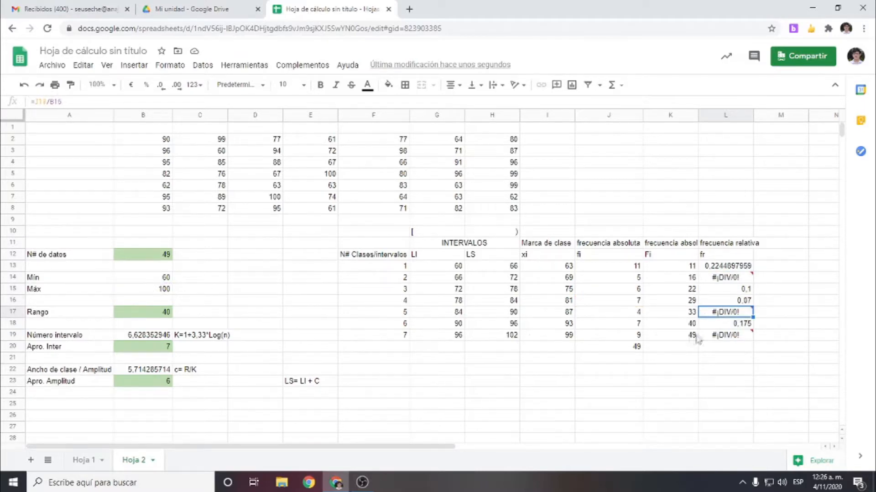
Clear the filled relative frequency formulas from L14 through L19
{"action": "mouse_move", "coordinate": [739, 338]}
{"action": "left_click_drag", "start_coordinate": [739, 338], "coordinate": [721, 288]}
{"action": "key", "text": "Delete"}
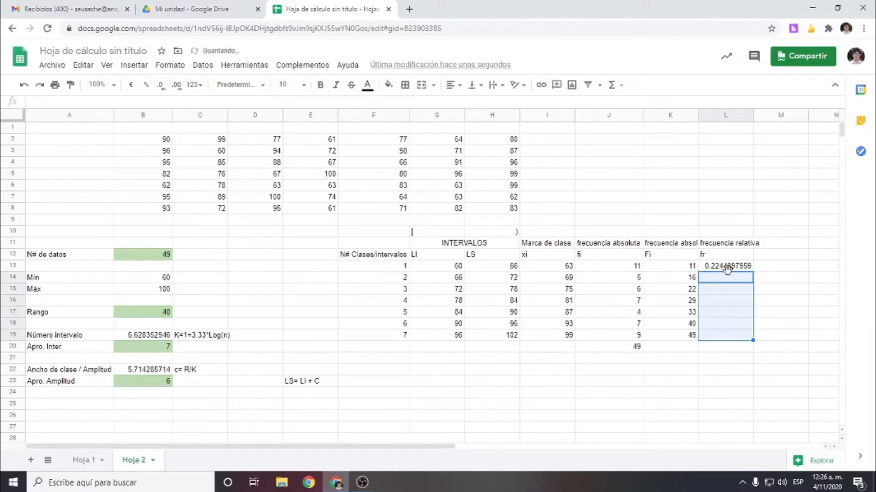
Make the data count reference absolute in L13 as =J13/$B$12 and fill the formula down through L19
{"action": "left_click", "coordinate": [731, 269]}
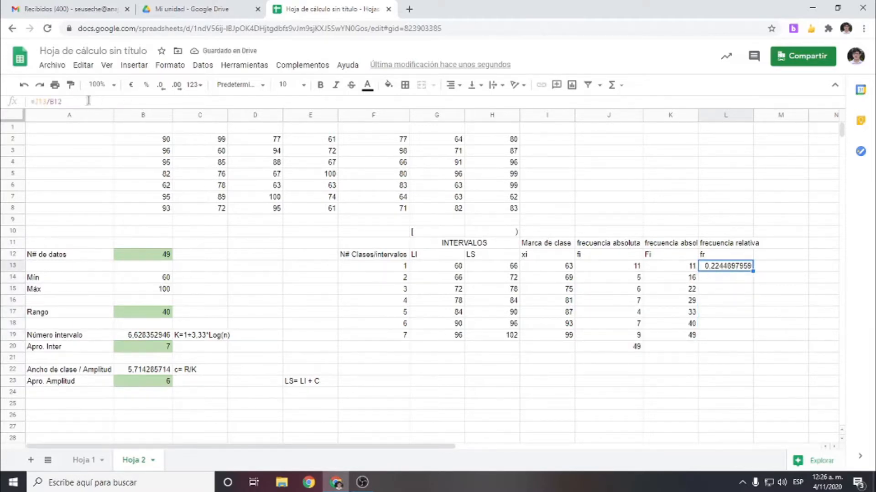
{"action": "left_click", "coordinate": [61, 102]}
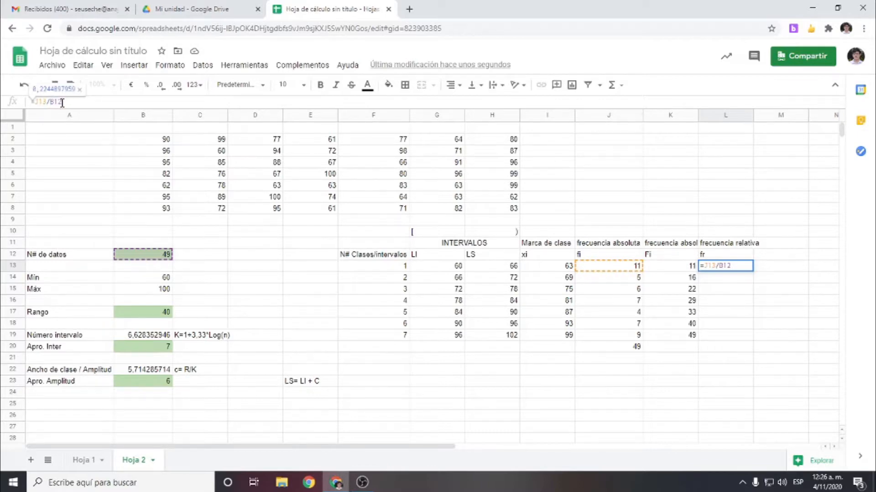
{"action": "key", "text": "F4"}
{"action": "key", "text": "Return"}
{"action": "left_click", "coordinate": [735, 265]}
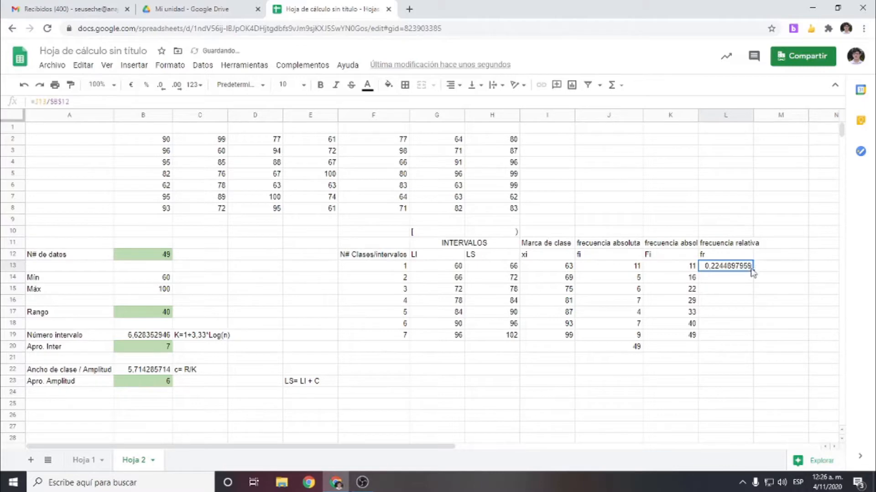
{"action": "left_click_drag", "start_coordinate": [753, 271], "coordinate": [753, 342]}
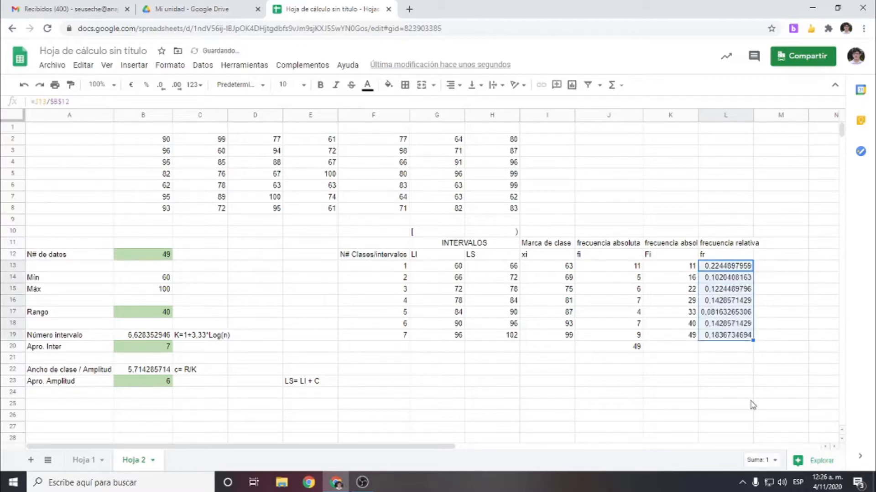
Check the references in the filled relative frequency formula in L16
{"action": "double_click", "coordinate": [713, 301]}
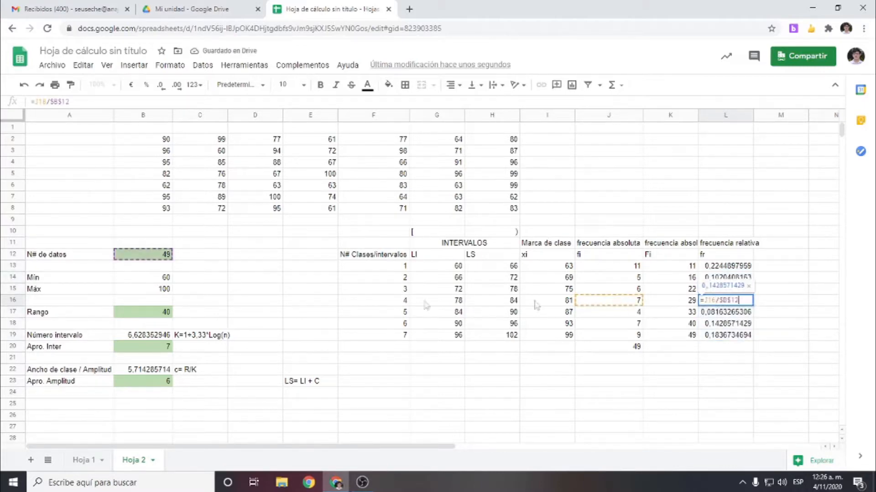
{"action": "key", "text": "Return"}
{"action": "key", "text": "Return"}
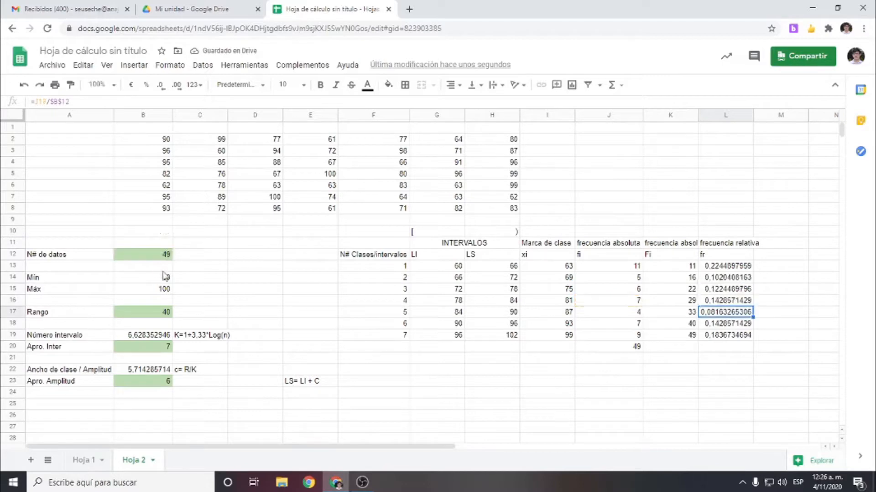
{"action": "key", "text": "Return"}
Total the relative frequencies in L20 with the formula =SUMA(L13:L19)
{"action": "left_click", "coordinate": [727, 371]}
{"action": "left_click", "coordinate": [724, 347]}
{"action": "left_click", "coordinate": [618, 86]}
{"action": "left_click", "coordinate": [624, 105]}
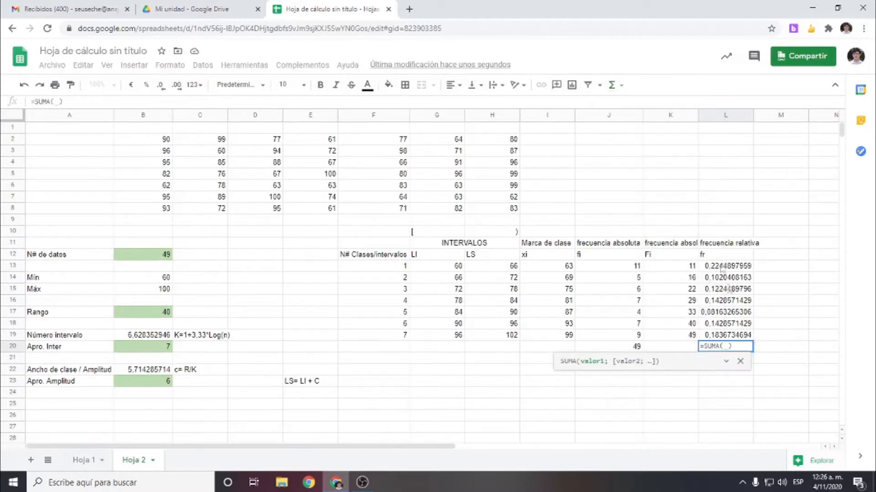
{"action": "left_click_drag", "start_coordinate": [721, 267], "coordinate": [729, 339]}
{"action": "key", "text": "Return"}
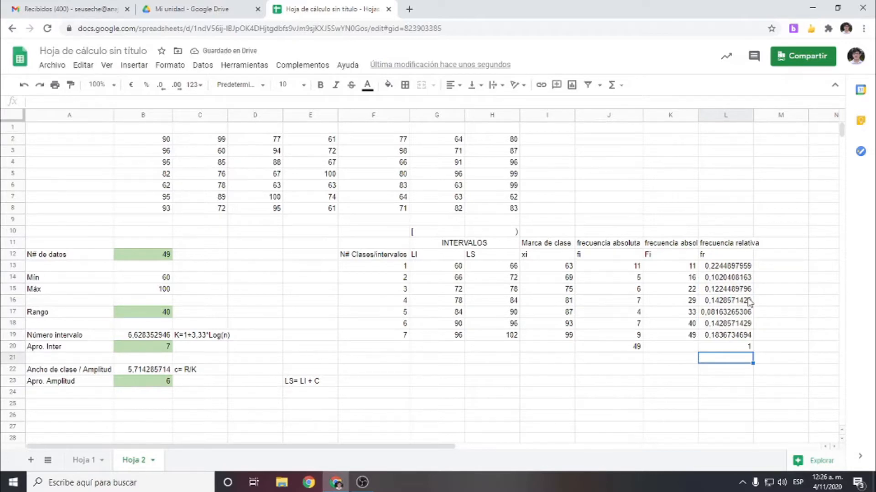
Review several relative frequencies in column L and their total in L20
{"action": "left_click", "coordinate": [725, 350]}
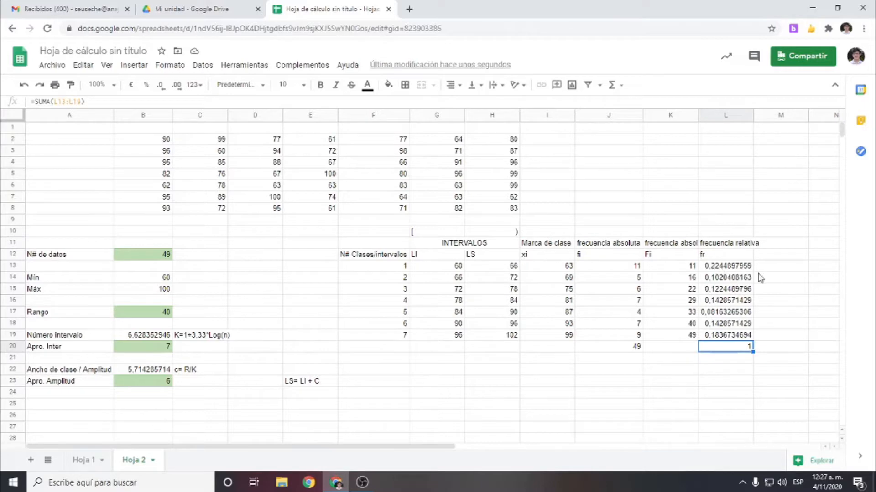
{"action": "left_click", "coordinate": [741, 281]}
{"action": "left_click", "coordinate": [740, 292]}
{"action": "left_click", "coordinate": [739, 315]}
{"action": "left_click", "coordinate": [742, 349]}
Add the column heading "frecuencia relativa acumulada" in M11 with the symbol "Fra" in M12
{"action": "left_click_drag", "start_coordinate": [358, 446], "coordinate": [437, 446]}
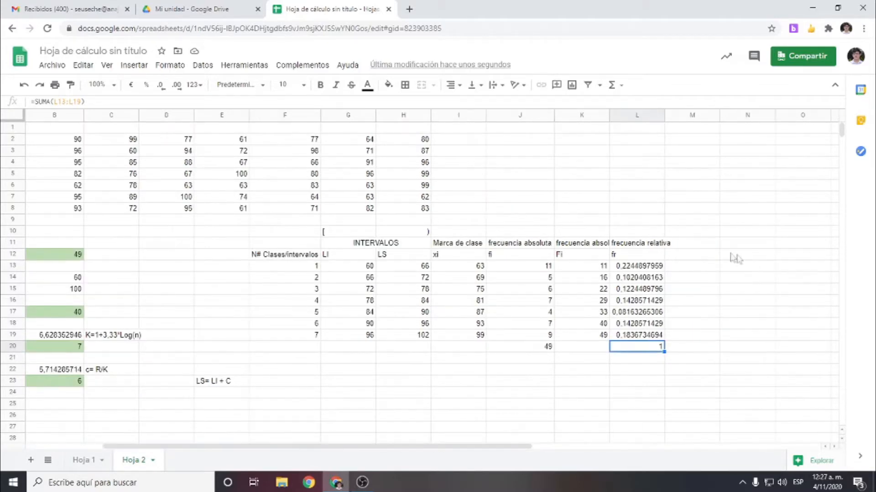
{"action": "left_click", "coordinate": [699, 246]}
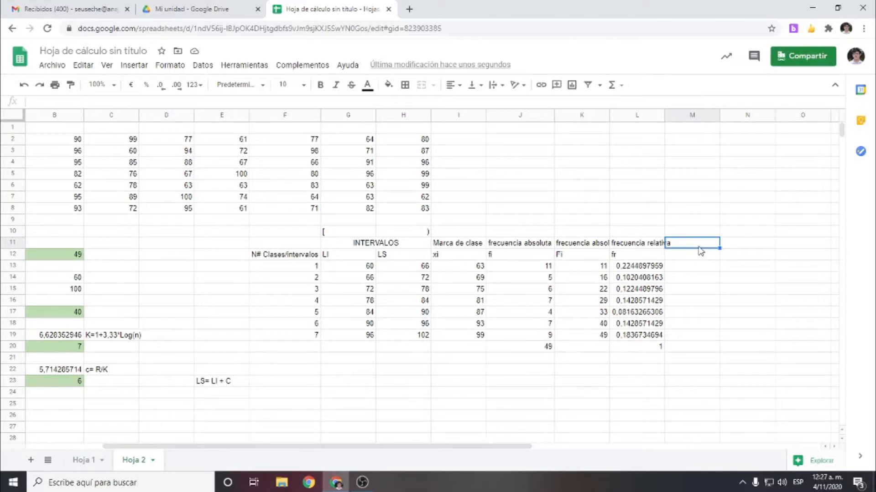
{"action": "type", "text": "frecuencia rela"}
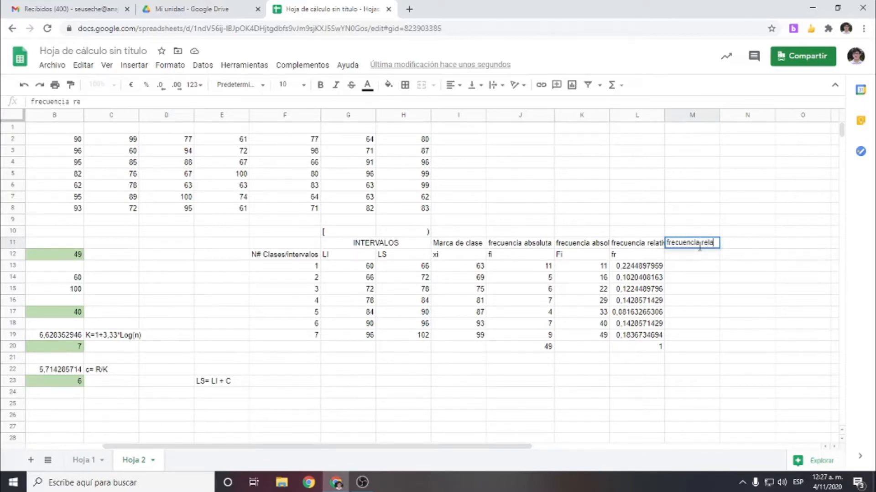
{"action": "type", "text": "tiva acumulada"}
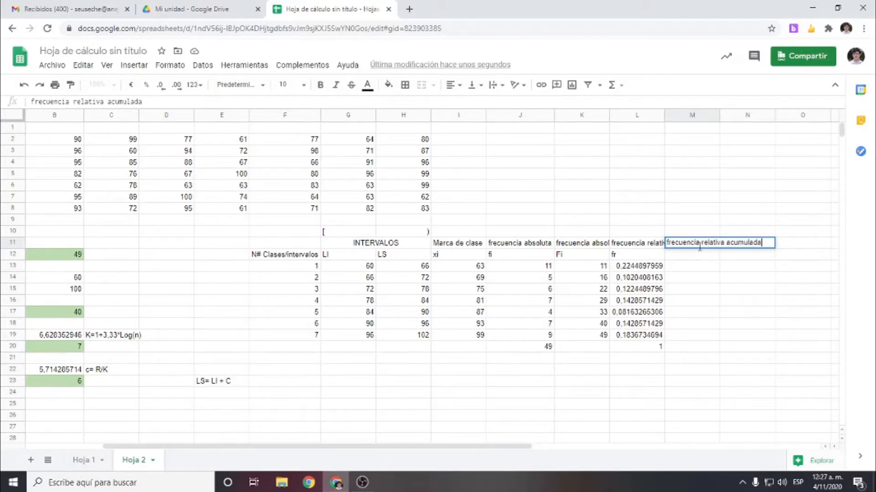
{"action": "key", "text": "Return"}
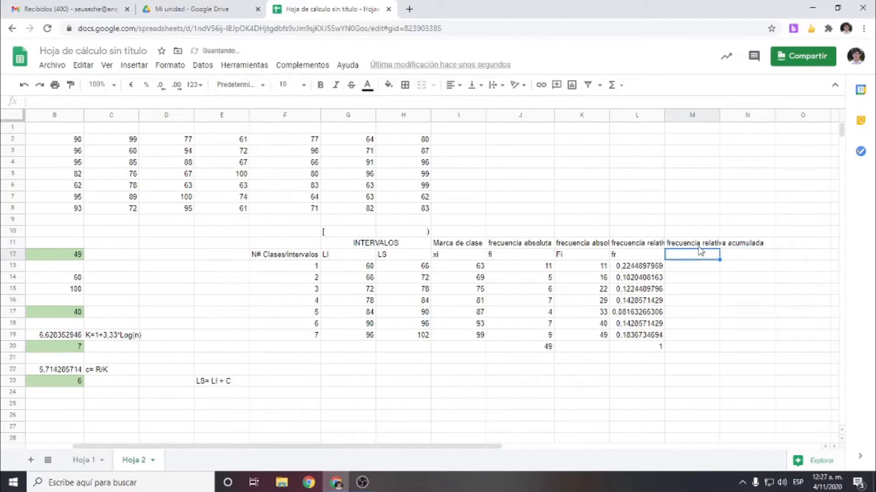
{"action": "type", "text": "Fra"}
{"action": "key", "text": "Return"}
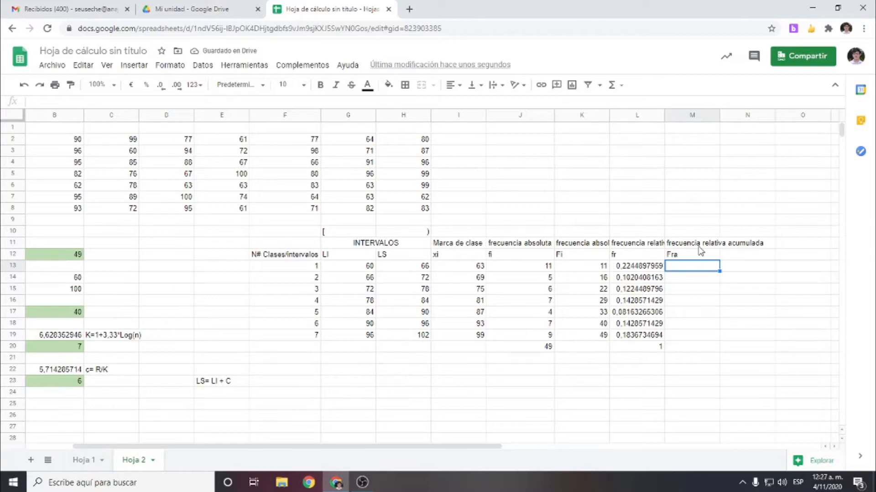
Set the first cumulative relative frequency in M13 with the formula =L13
{"action": "type", "text": "="}
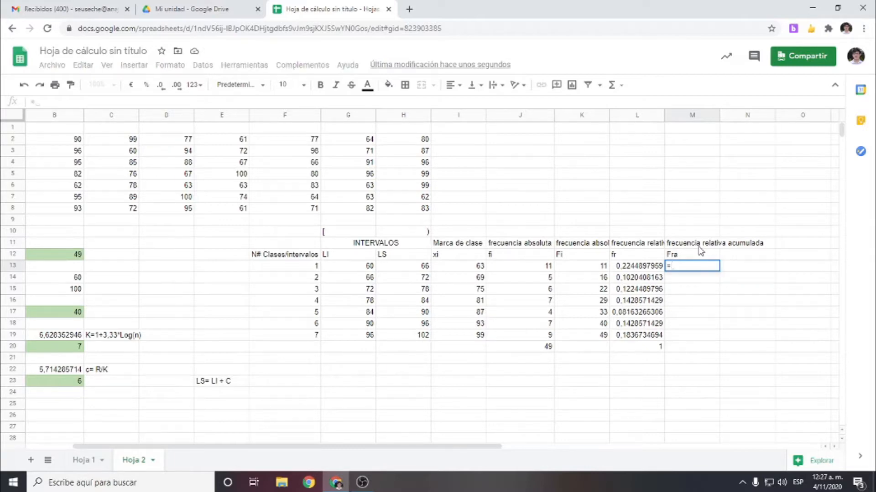
{"action": "left_click", "coordinate": [624, 270]}
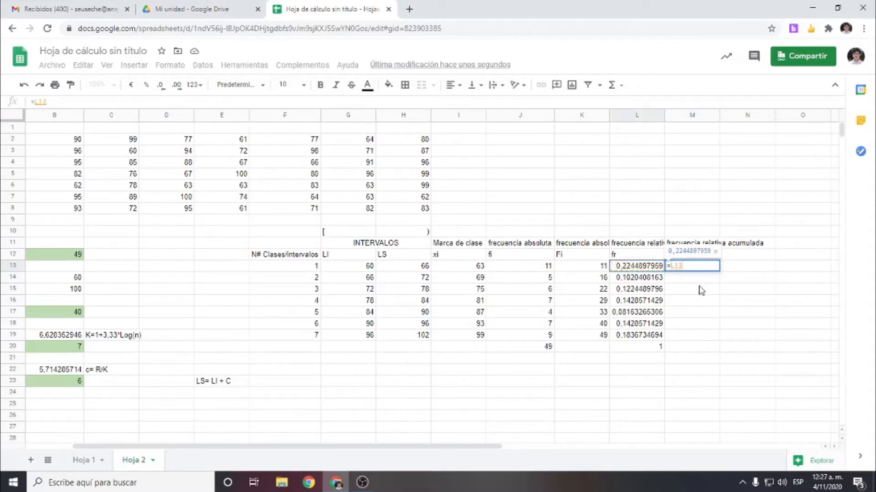
{"action": "key", "text": "Return"}
Enter =M13+L14 in M14 to accumulate the relative frequencies and fill the formula down through M19
{"action": "type", "text": "="}
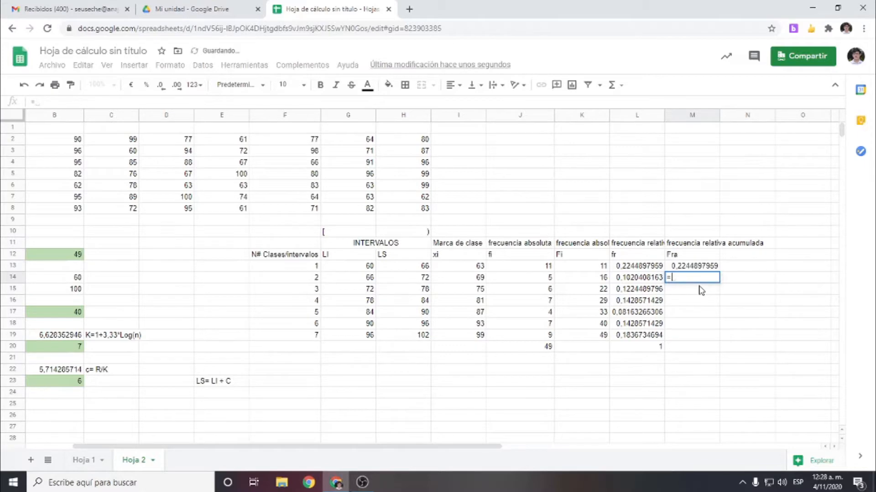
{"action": "left_click", "coordinate": [682, 268]}
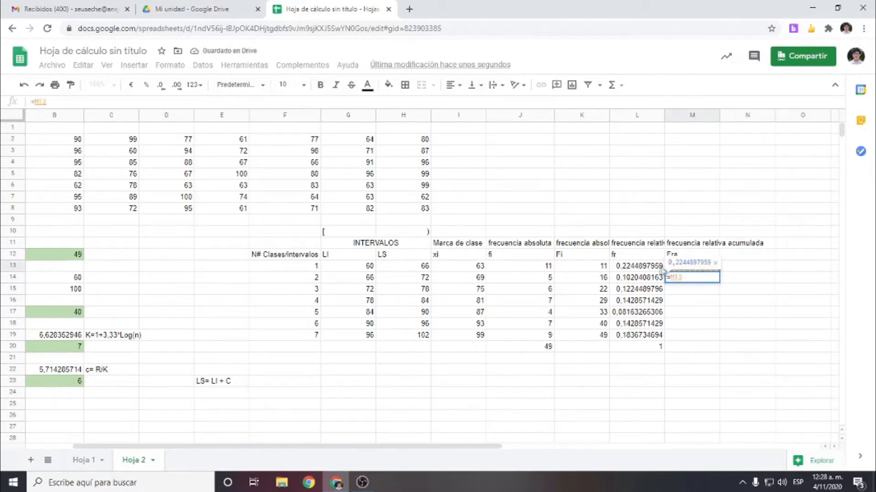
{"action": "type", "text": "+"}
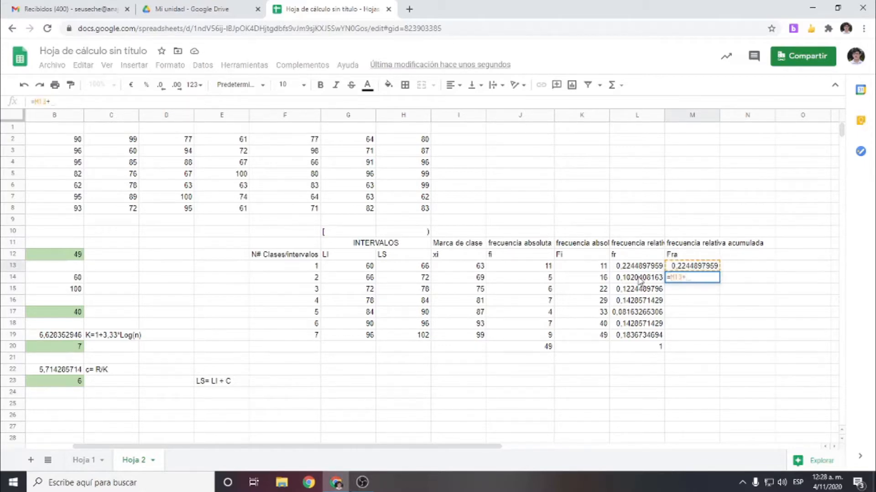
{"action": "left_click", "coordinate": [640, 281]}
{"action": "key", "text": "Return"}
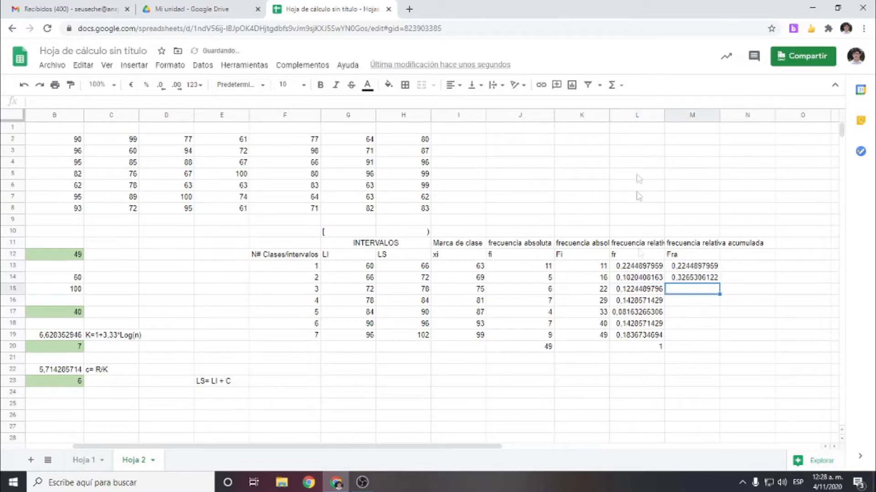
{"action": "left_click", "coordinate": [711, 279]}
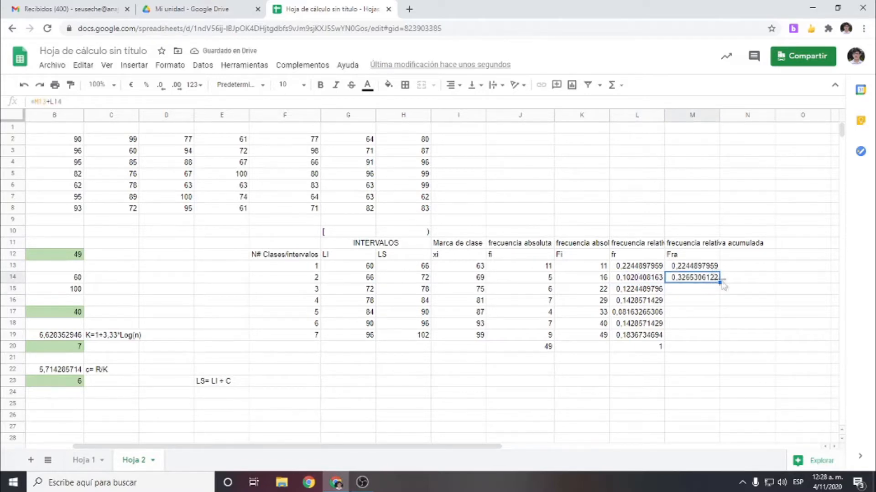
{"action": "left_click_drag", "start_coordinate": [719, 281], "coordinate": [719, 337]}
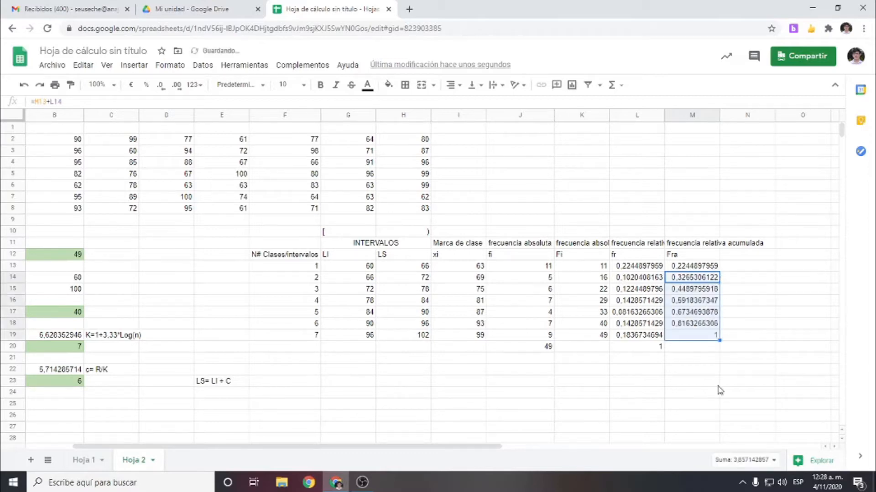
Compare the last cumulative relative frequency in M19 with the relative frequency total in L20
{"action": "left_click", "coordinate": [693, 349]}
{"action": "left_click", "coordinate": [699, 334]}
{"action": "left_click", "coordinate": [656, 350]}
{"action": "left_click", "coordinate": [689, 337]}
{"action": "left_click", "coordinate": [653, 349]}
{"action": "left_click", "coordinate": [689, 337]}
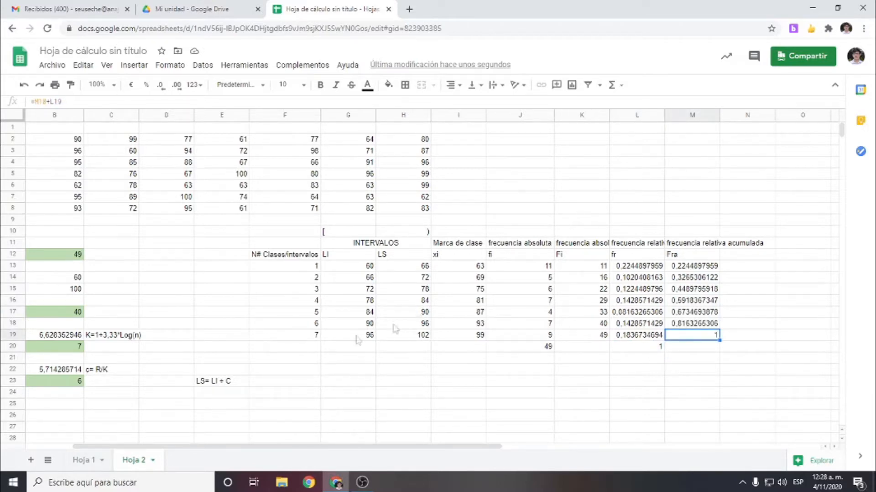
Add the column heading "frecuencia relativa %" in N11 with the symbol "fr %" in N12
{"action": "left_click_drag", "start_coordinate": [438, 451], "coordinate": [491, 440]}
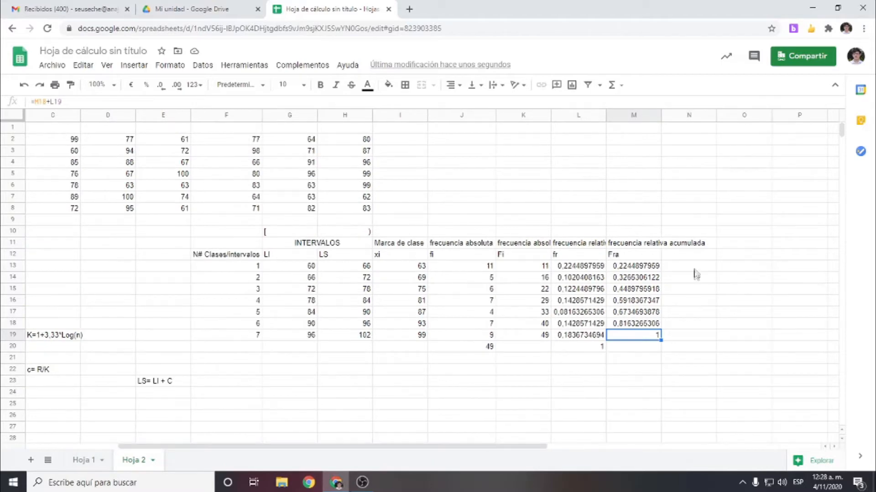
{"action": "left_click", "coordinate": [713, 247]}
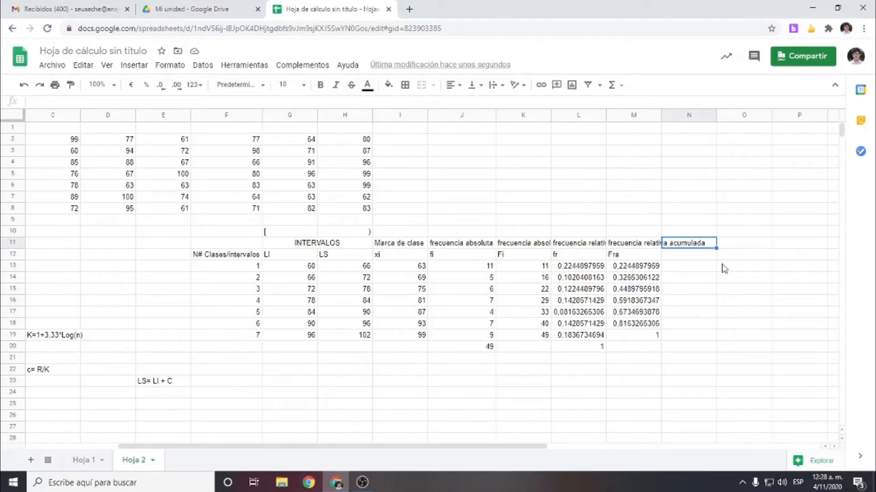
{"action": "type", "text": "fiecuencia relati"}
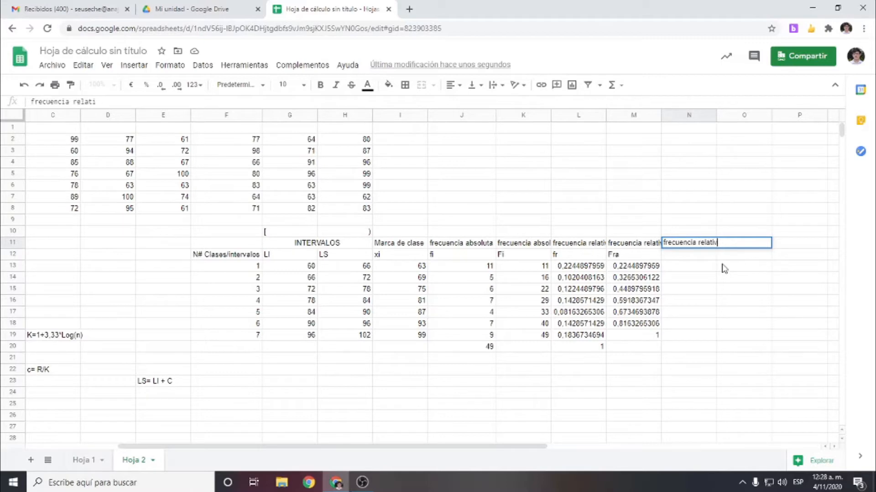
{"action": "type", "text": "va %"}
{"action": "key", "text": "Return"}
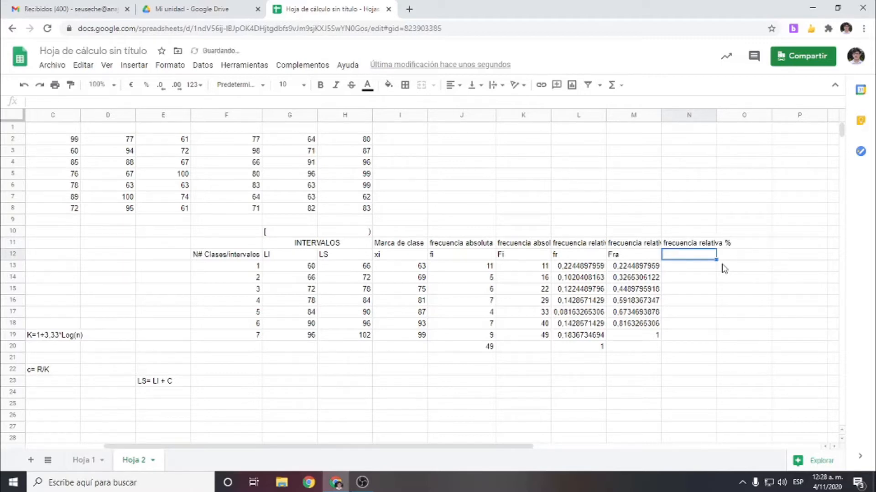
{"action": "type", "text": "fr %"}
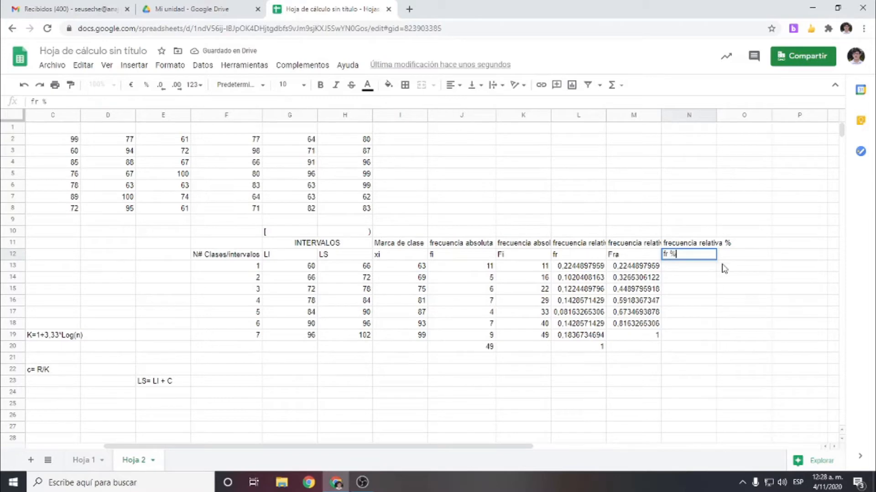
{"action": "key", "text": "Return"}
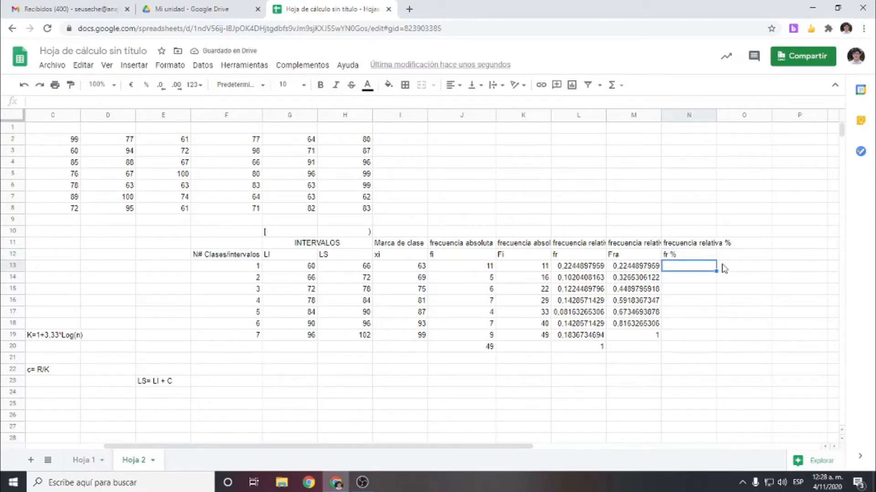
Enter =L13 in N13 and apply the percentage number format to the cell
{"action": "type", "text": "="}
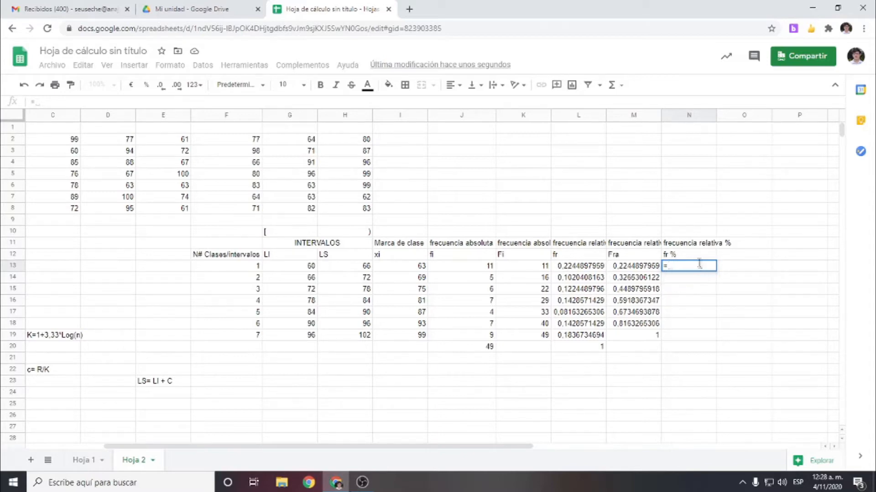
{"action": "left_click", "coordinate": [581, 270]}
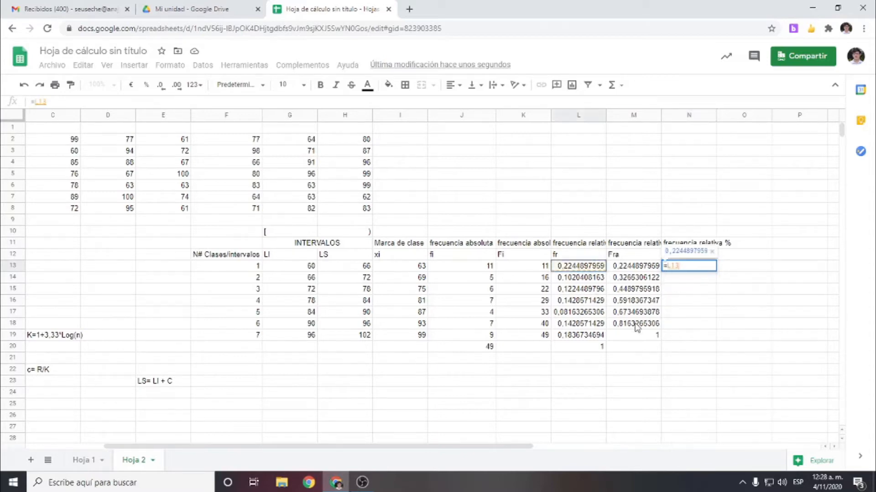
{"action": "key", "text": "Return"}
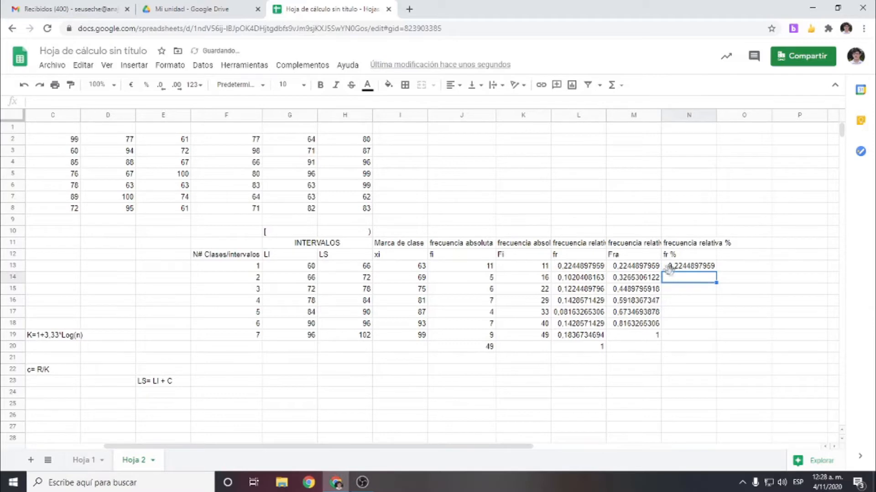
{"action": "left_click", "coordinate": [691, 268]}
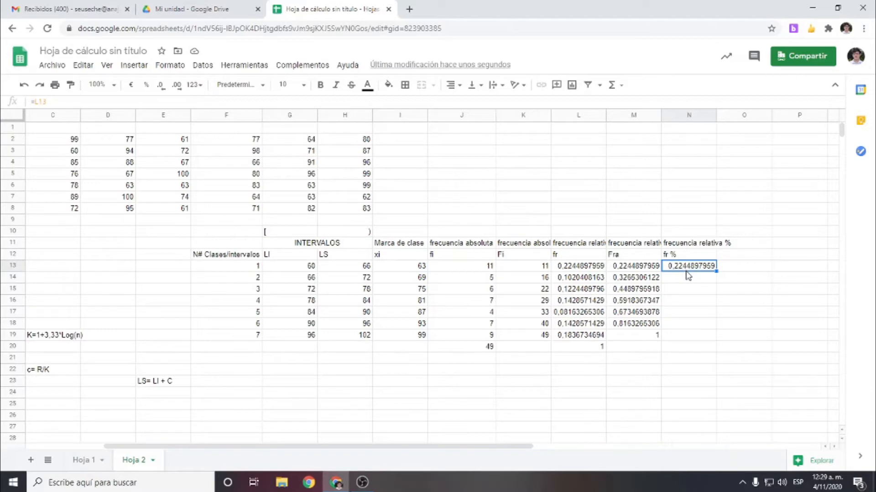
{"action": "left_click", "coordinate": [202, 91]}
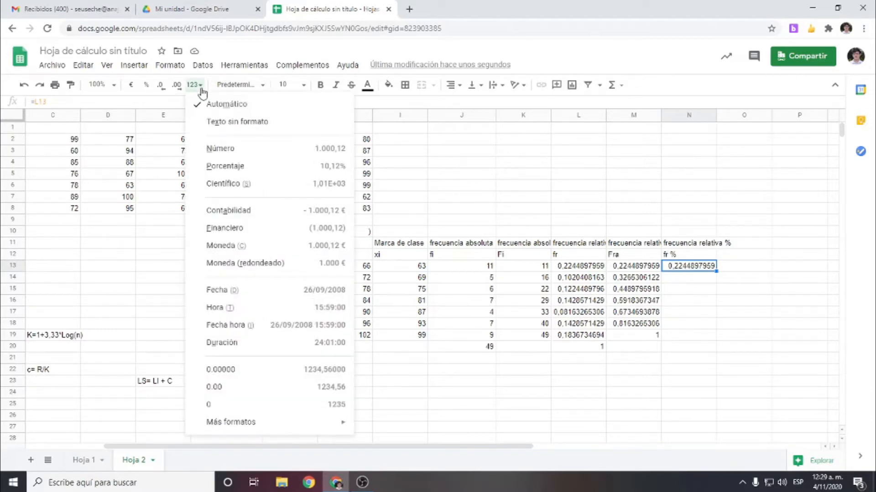
{"action": "left_click", "coordinate": [220, 167]}
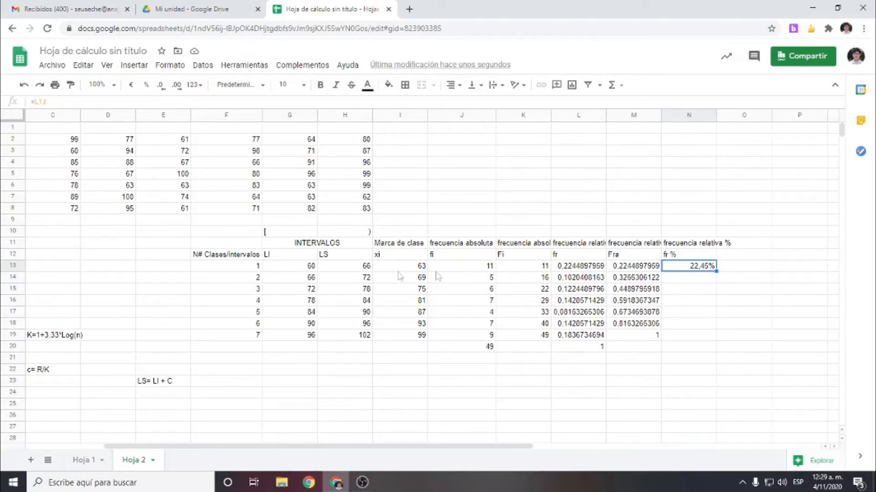
Review the first class's row from F13 to N13 and the relative frequencies in column L
{"action": "left_click_drag", "start_coordinate": [221, 270], "coordinate": [691, 268]}
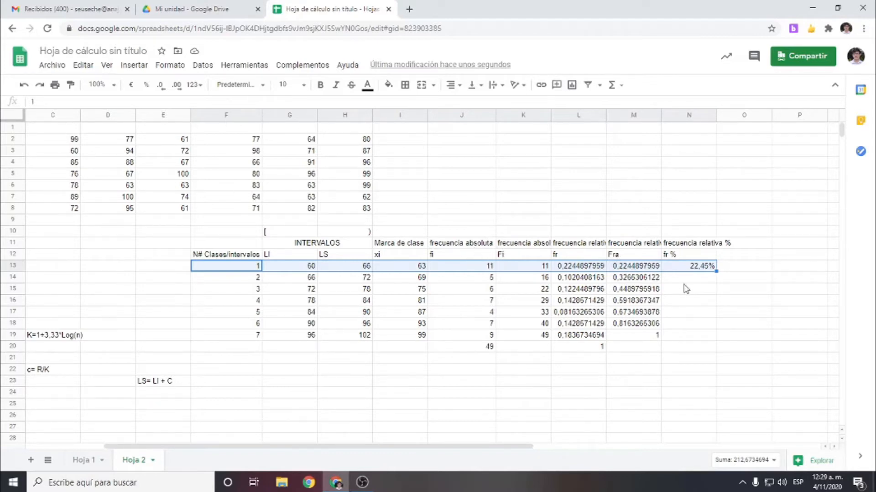
{"action": "left_click_drag", "start_coordinate": [682, 270], "coordinate": [683, 312]}
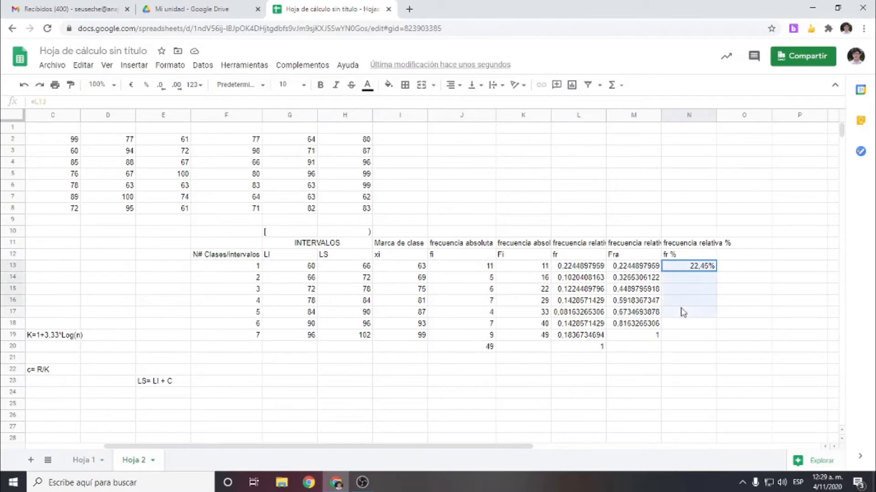
{"action": "left_click_drag", "start_coordinate": [576, 266], "coordinate": [575, 323]}
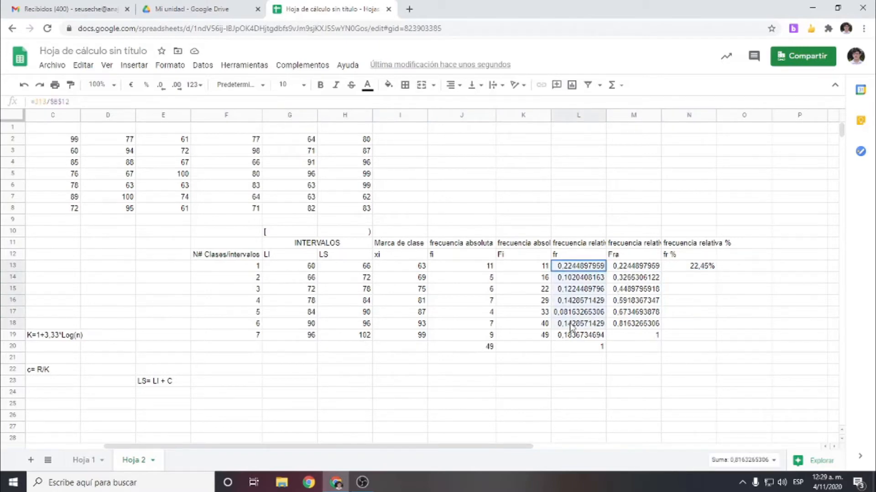
{"action": "left_click", "coordinate": [705, 276]}
{"action": "left_click", "coordinate": [694, 256]}
Fill the percentage relative frequency formula from N13 down through N19
{"action": "left_click", "coordinate": [702, 265]}
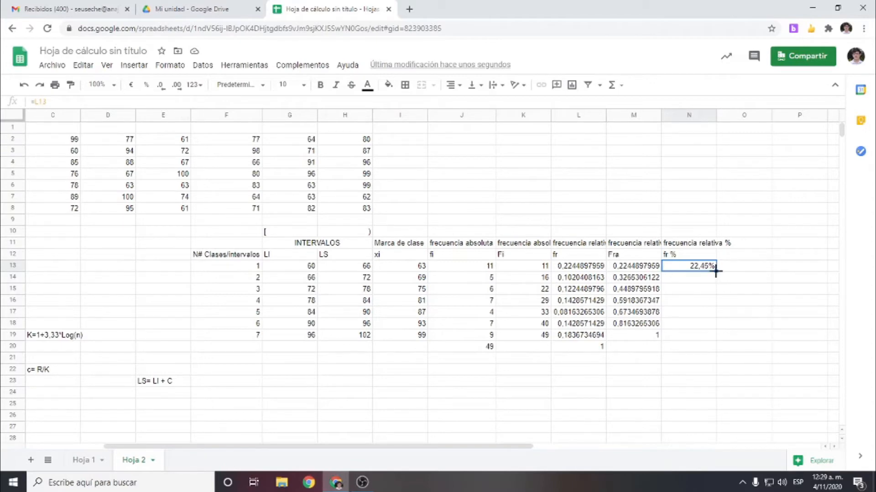
{"action": "left_click_drag", "start_coordinate": [715, 272], "coordinate": [716, 342]}
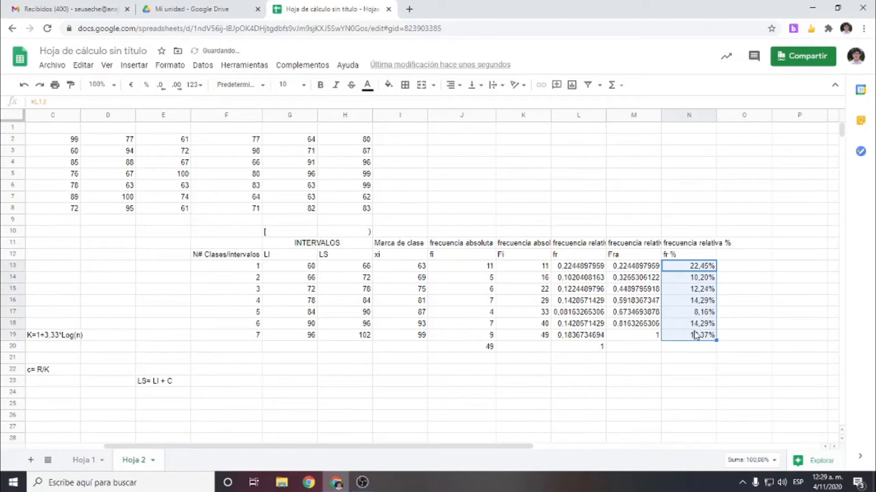
{"action": "left_click", "coordinate": [672, 361]}
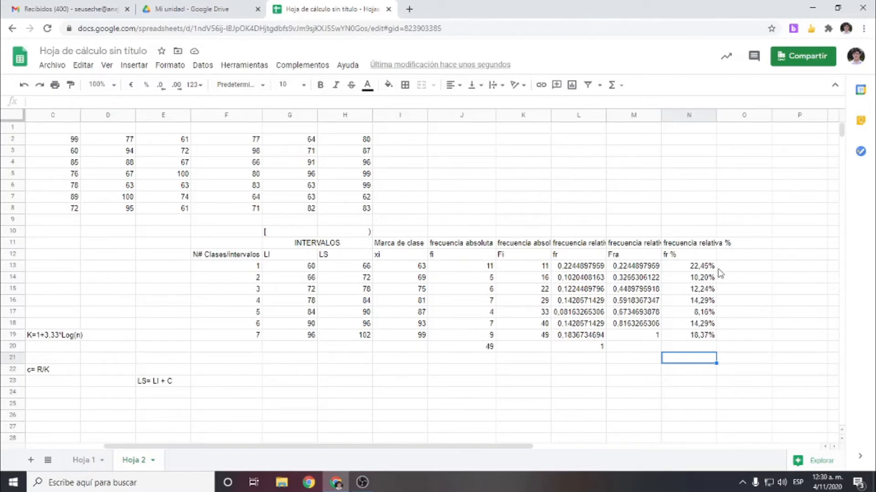
Compare the percentages in N13:N19 with the relative and cumulative relative frequencies in columns L and M
{"action": "left_click_drag", "start_coordinate": [690, 268], "coordinate": [691, 336]}
{"action": "left_click", "coordinate": [565, 270]}
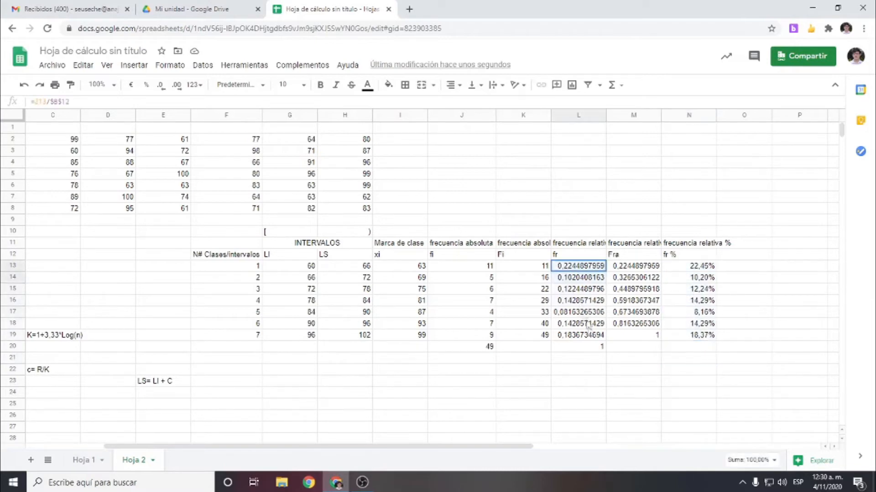
{"action": "left_click", "coordinate": [625, 348], "text": "shift"}
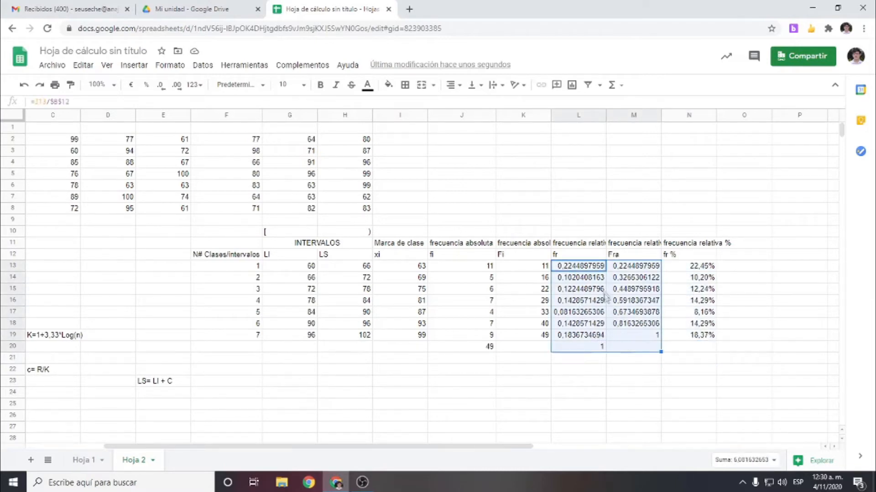
Compare the relative and cumulative relative frequencies in columns L and M with the percentages in column N
{"action": "left_click_drag", "start_coordinate": [579, 221], "coordinate": [655, 384]}
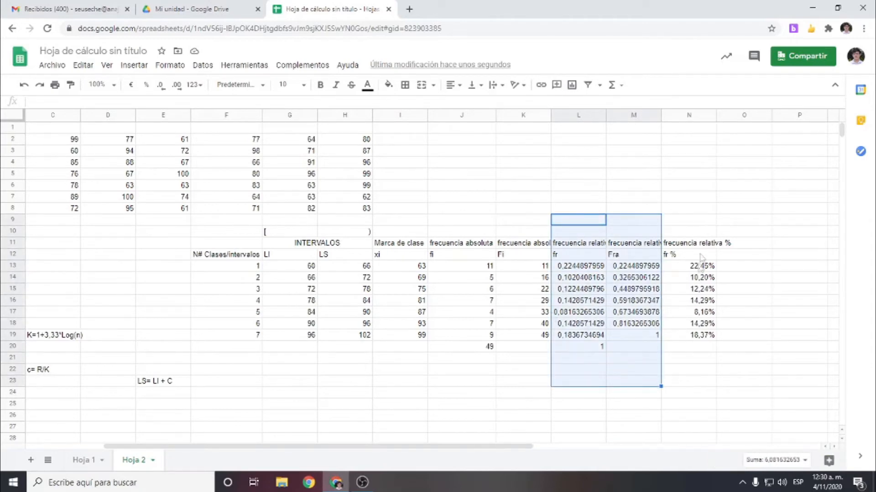
{"action": "left_click_drag", "start_coordinate": [689, 220], "coordinate": [684, 381]}
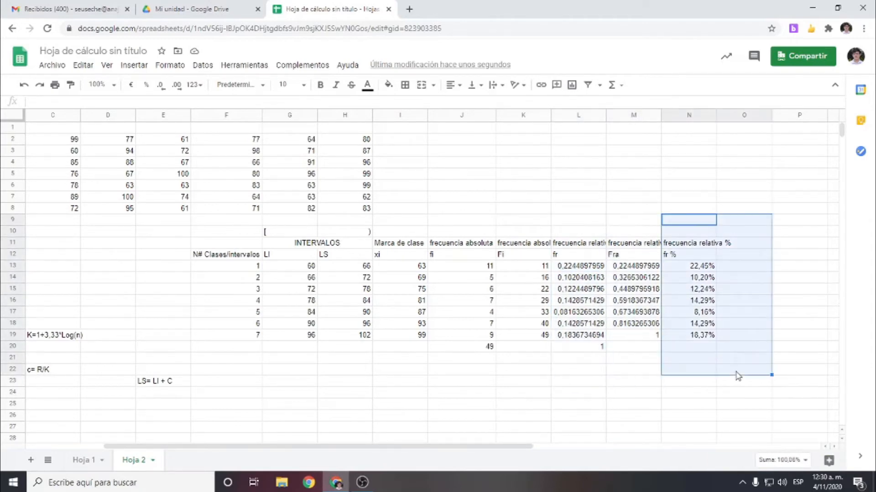
{"action": "left_click", "coordinate": [693, 395]}
Add the heading "Frecuencia relativa Acu %" in O11 and its symbol "Fra %" in O12
{"action": "left_click", "coordinate": [751, 249]}
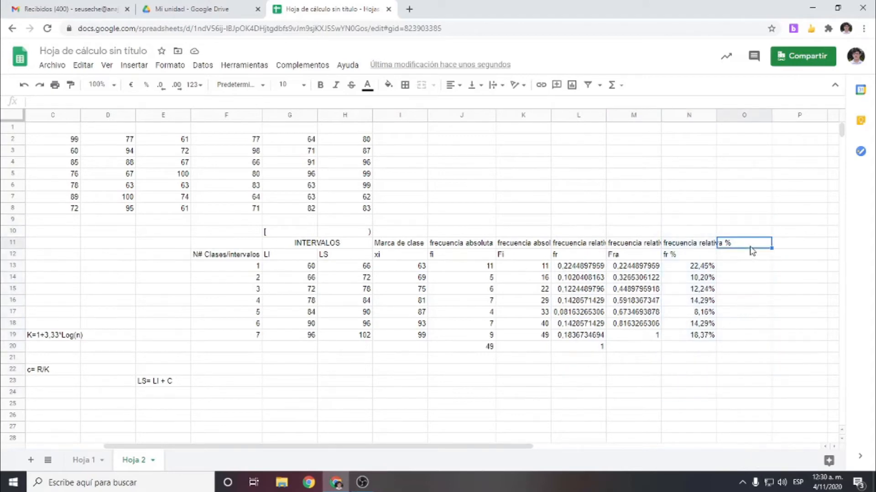
{"action": "type", "text": "Fre"}
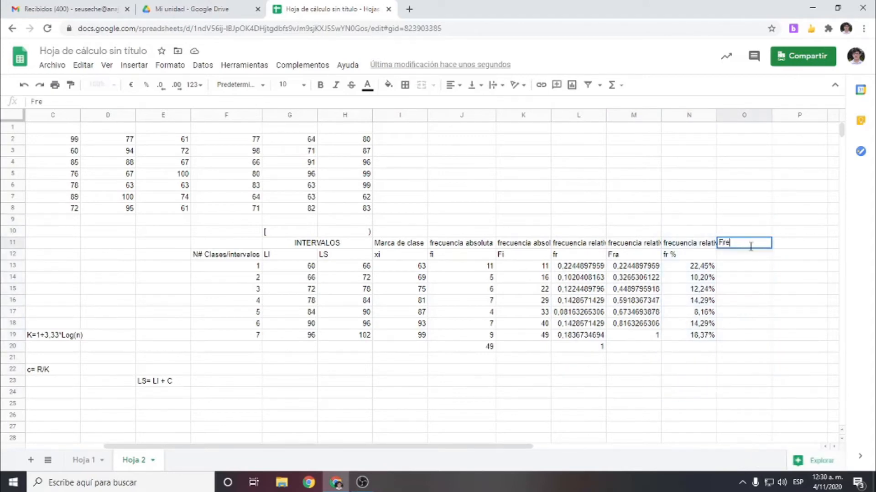
{"action": "key", "text": "BackSpace"}
{"action": "type", "text": "Frecuencia relativa"}
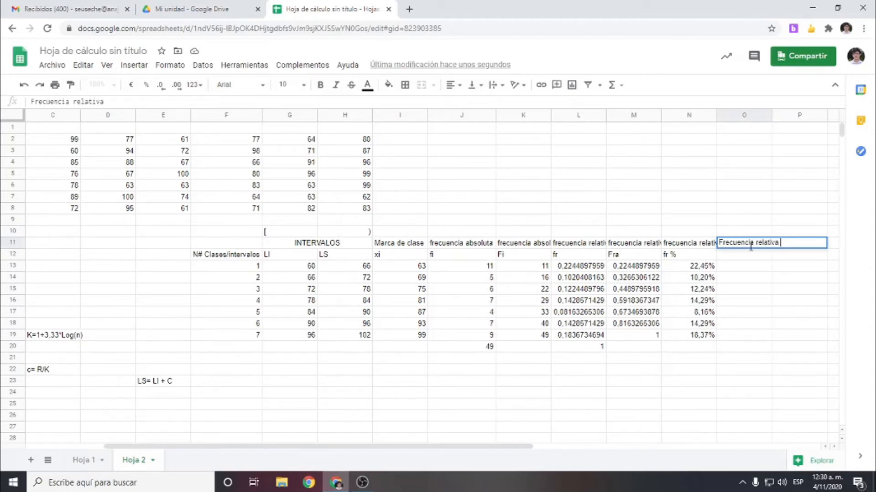
{"action": "type", "text": " Acu %"}
{"action": "key", "text": "Return"}
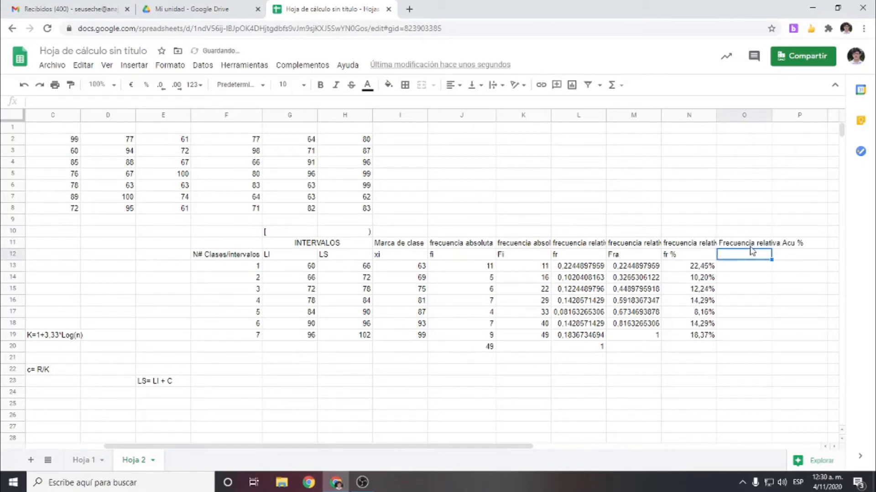
{"action": "type", "text": "Fra"}
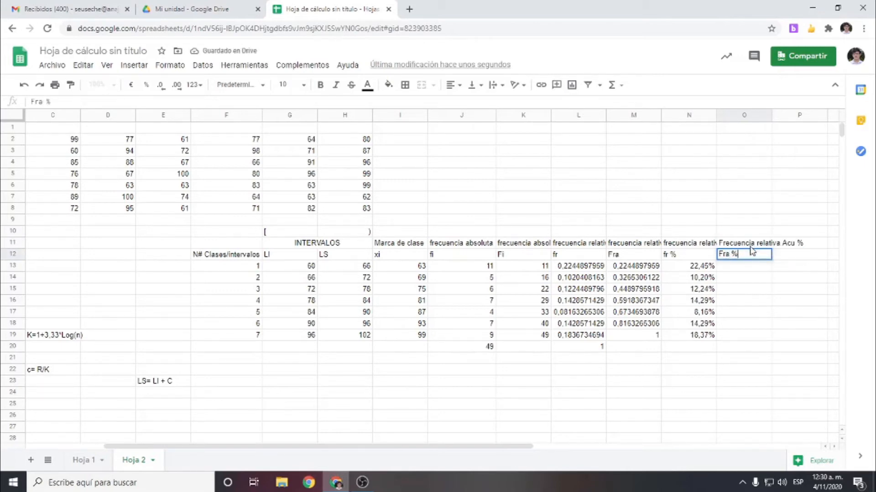
{"action": "type", "text": " %"}
{"action": "key", "text": "Return"}
Enter =M13 in O13 with the percentage number format and fill it down through O19
{"action": "type", "text": "="}
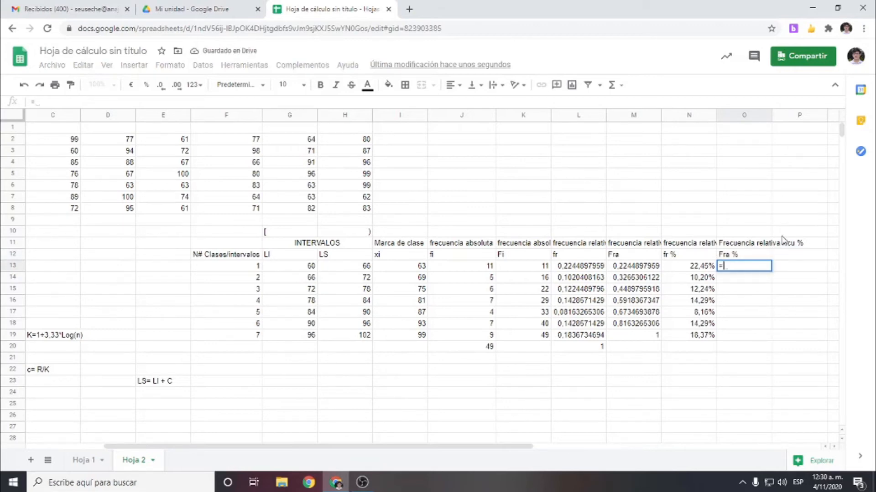
{"action": "left_click", "coordinate": [642, 271]}
{"action": "key", "text": "Return"}
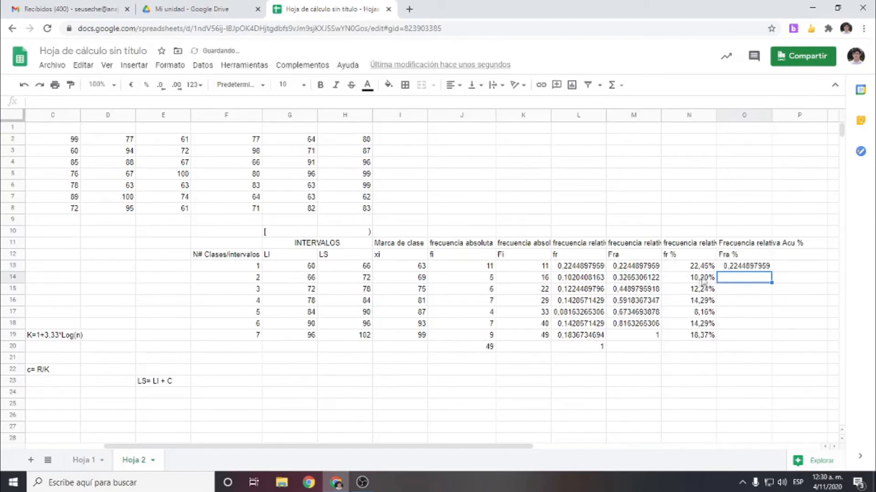
{"action": "key", "text": "Up"}
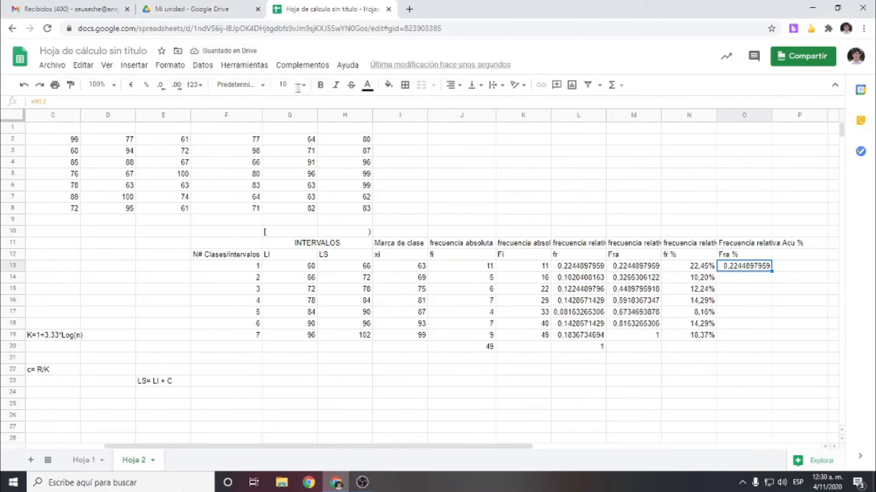
{"action": "left_click", "coordinate": [199, 86]}
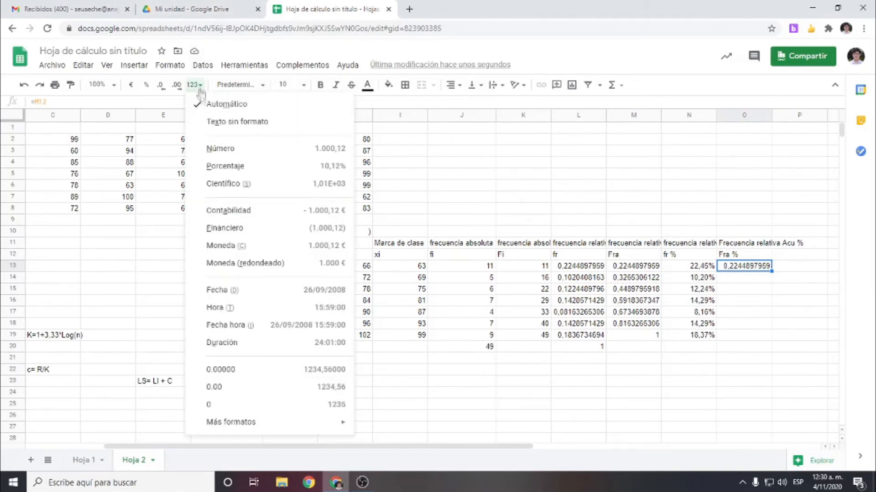
{"action": "left_click", "coordinate": [221, 167]}
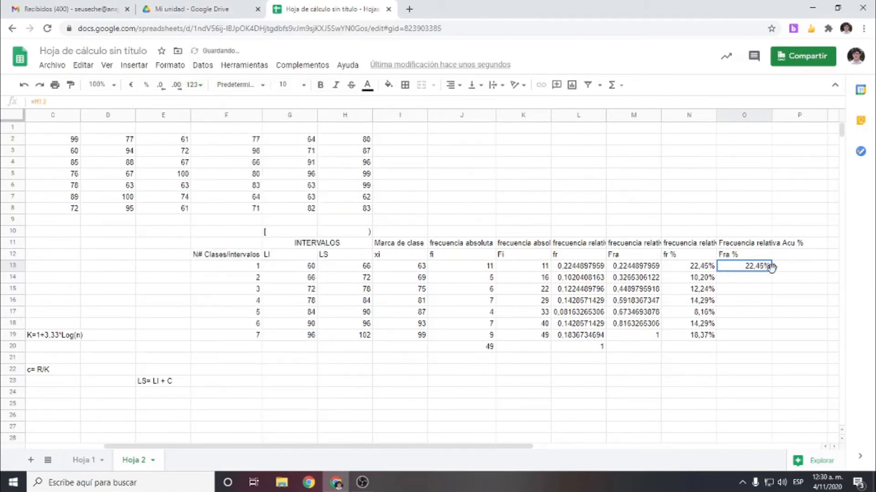
{"action": "left_click_drag", "start_coordinate": [772, 272], "coordinate": [770, 336]}
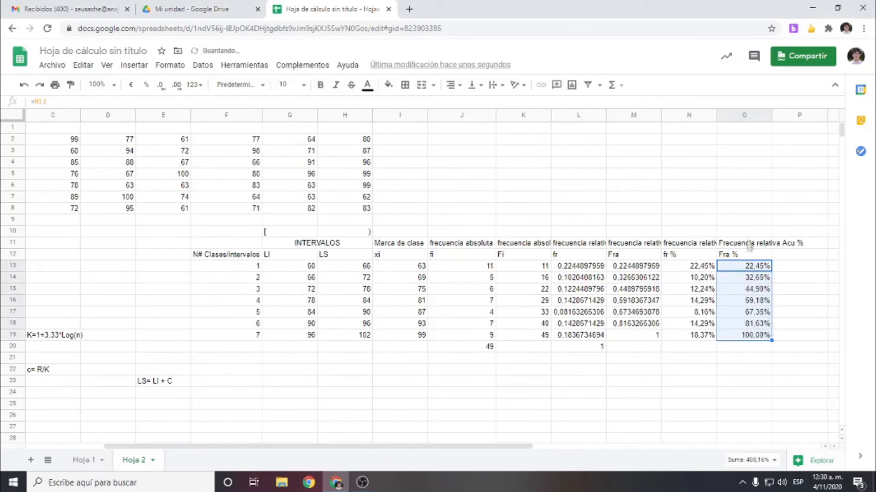
Compare the percentage columns N and O with the cumulative relative frequencies in column M
{"action": "left_click_drag", "start_coordinate": [676, 243], "coordinate": [694, 336]}
{"action": "left_click_drag", "start_coordinate": [733, 210], "coordinate": [739, 361]}
{"action": "left_click_drag", "start_coordinate": [610, 212], "coordinate": [625, 357]}
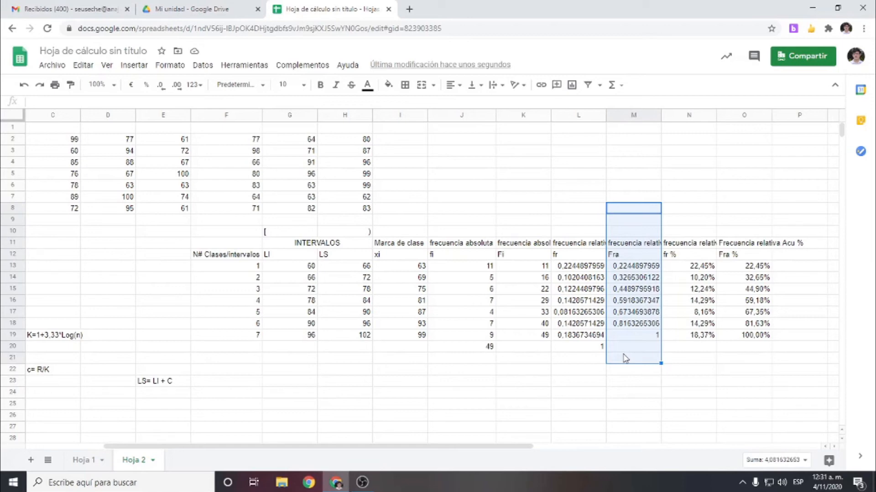
{"action": "mouse_move", "coordinate": [399, 446]}
{"action": "left_mouse_down"}
{"action": "mouse_move", "coordinate": [391, 446]}
{"action": "mouse_move", "coordinate": [400, 447]}
{"action": "left_mouse_up"}
Apply all borders to the frequency table range F11:O19
{"action": "left_click_drag", "start_coordinate": [223, 246], "coordinate": [770, 338]}
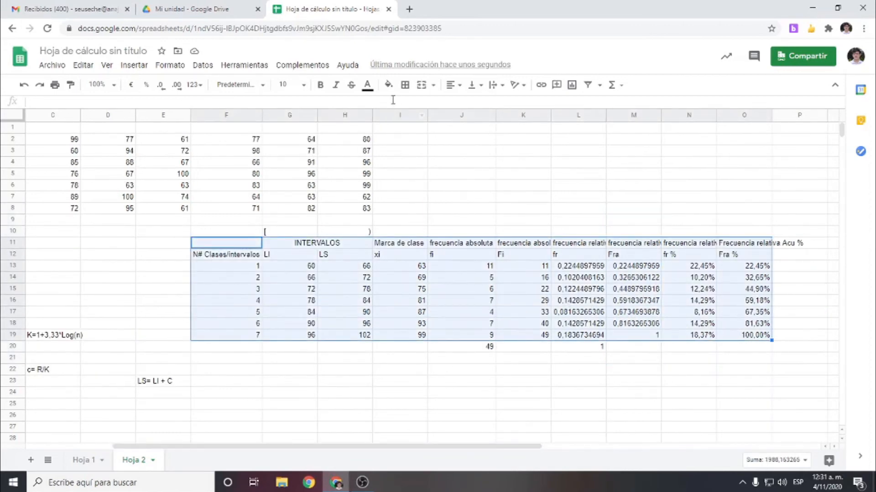
{"action": "left_click", "coordinate": [405, 85]}
{"action": "left_click", "coordinate": [409, 106]}
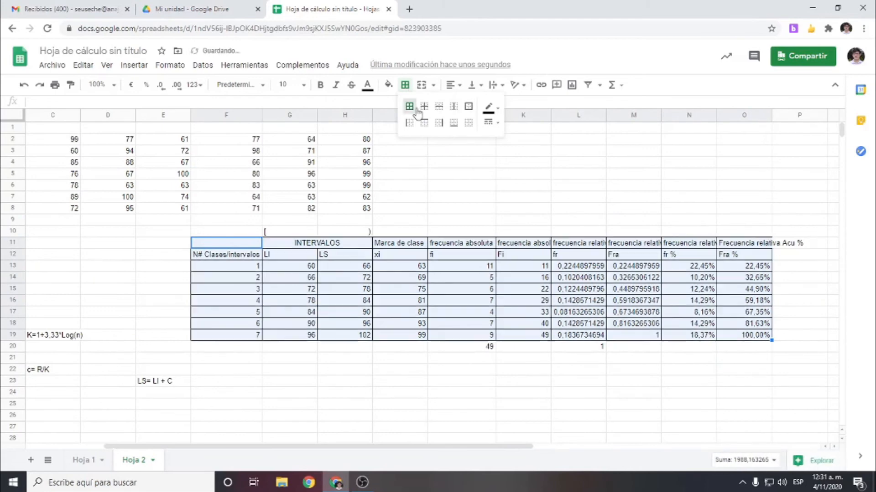
{"action": "left_click", "coordinate": [558, 360]}
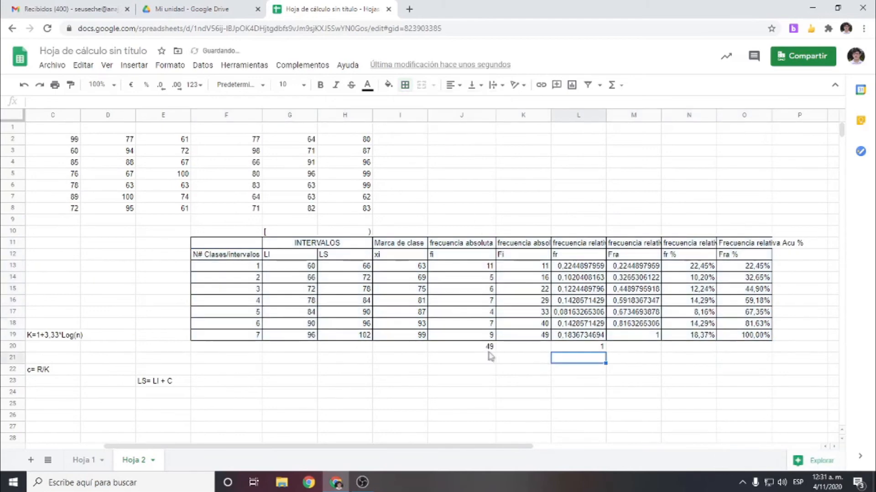
Add borders around the total cells J20 and L20 below the absolute and relative frequency columns
{"action": "left_click", "coordinate": [481, 348]}
{"action": "left_click", "coordinate": [405, 85]}
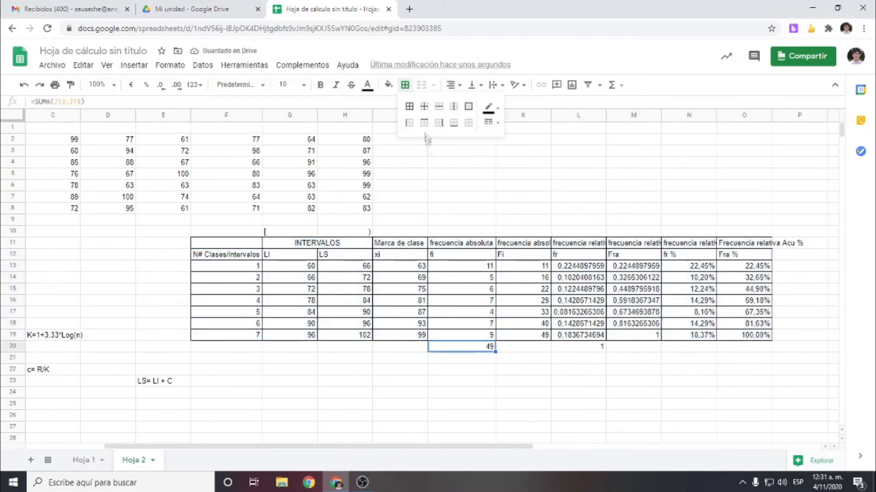
{"action": "left_click", "coordinate": [409, 107]}
{"action": "left_click", "coordinate": [577, 337]}
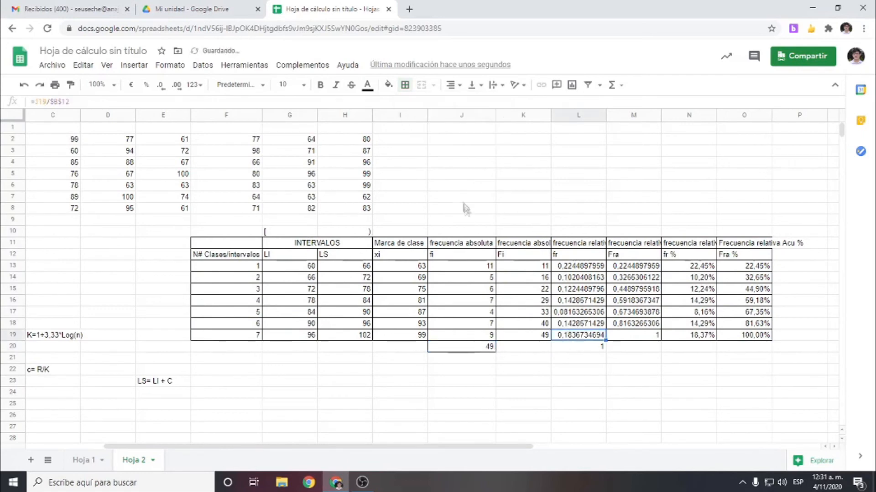
{"action": "left_click", "coordinate": [577, 348]}
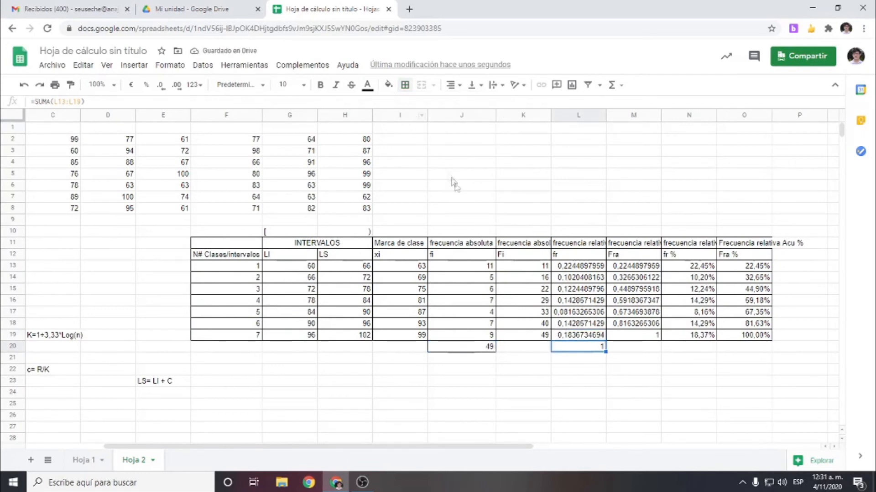
{"action": "left_click", "coordinate": [404, 85]}
{"action": "left_click", "coordinate": [409, 107]}
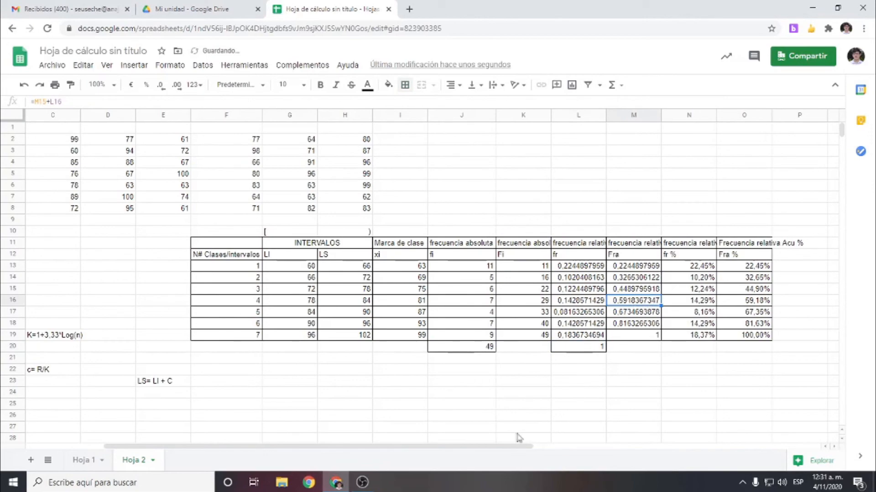
Review the minimum and maximum in column B against the class limits in the table's first and last rows
{"action": "left_click_drag", "start_coordinate": [518, 445], "coordinate": [282, 432]}
{"action": "left_click", "coordinate": [293, 313]}
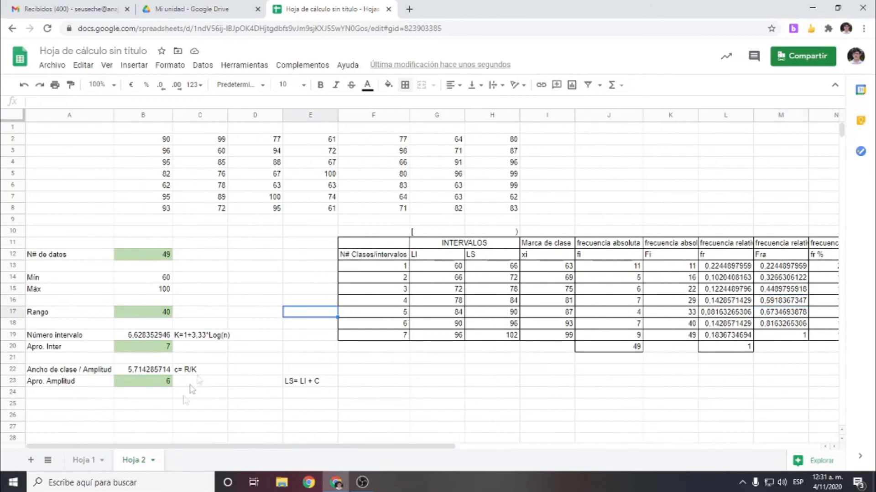
{"action": "left_click", "coordinate": [134, 277]}
{"action": "left_click", "coordinate": [134, 289]}
{"action": "left_click_drag", "start_coordinate": [315, 335], "coordinate": [608, 336]}
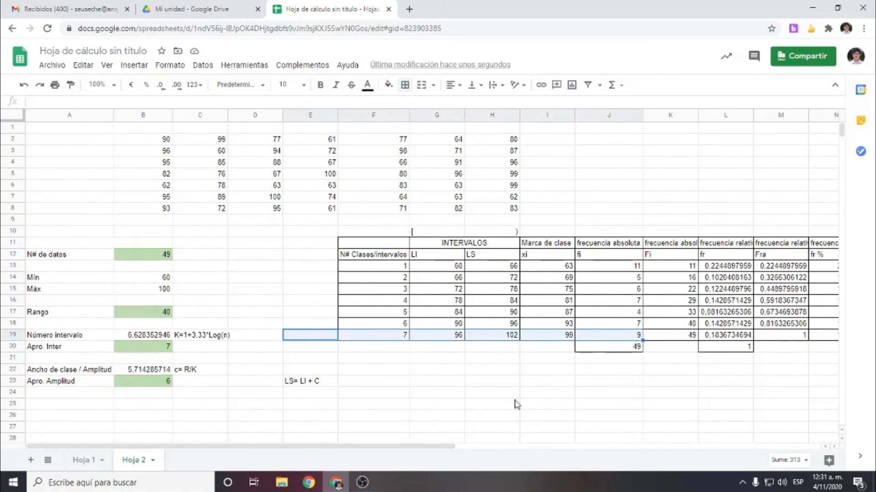
{"action": "left_click", "coordinate": [135, 269]}
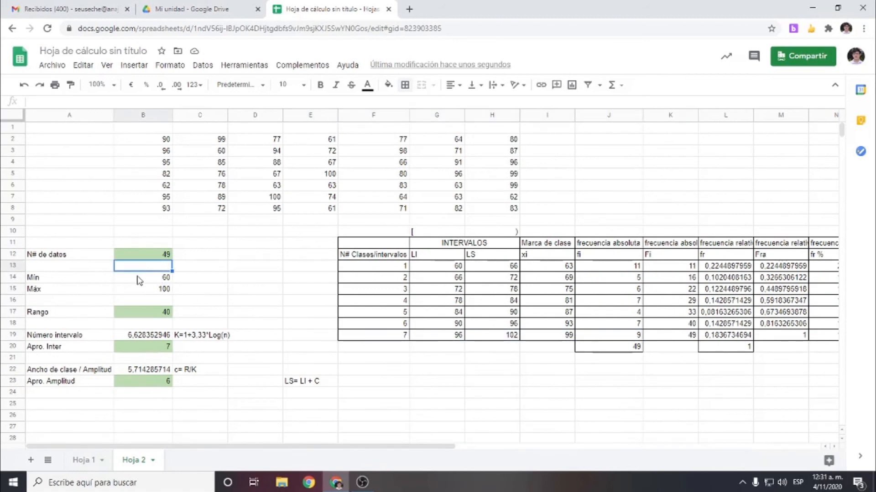
{"action": "left_click_drag", "start_coordinate": [289, 256], "coordinate": [509, 270]}
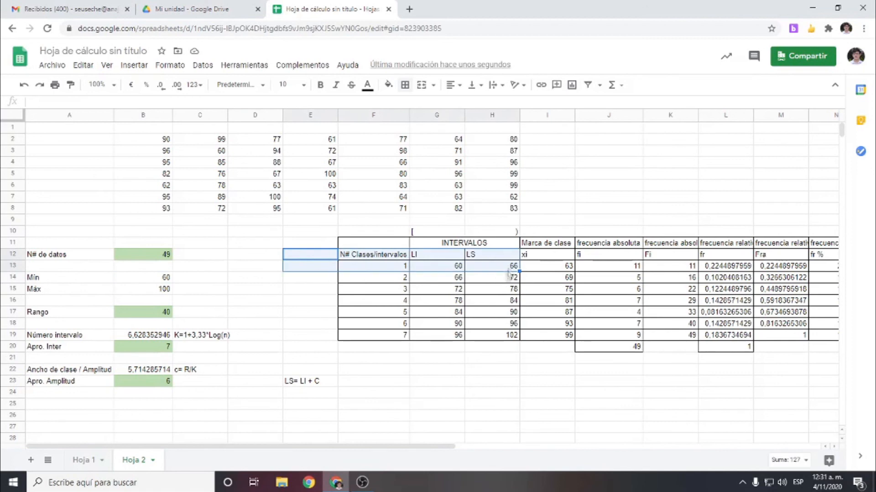
{"action": "left_click", "coordinate": [491, 303]}
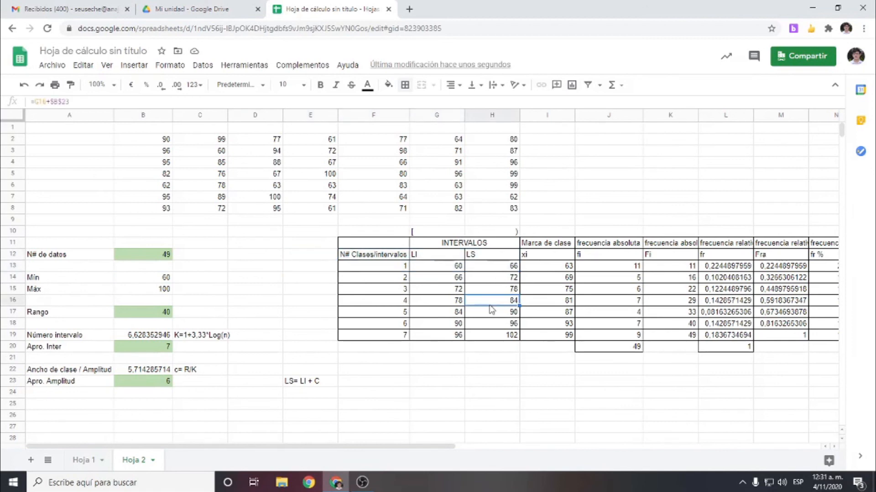
{"action": "left_click", "coordinate": [445, 269]}
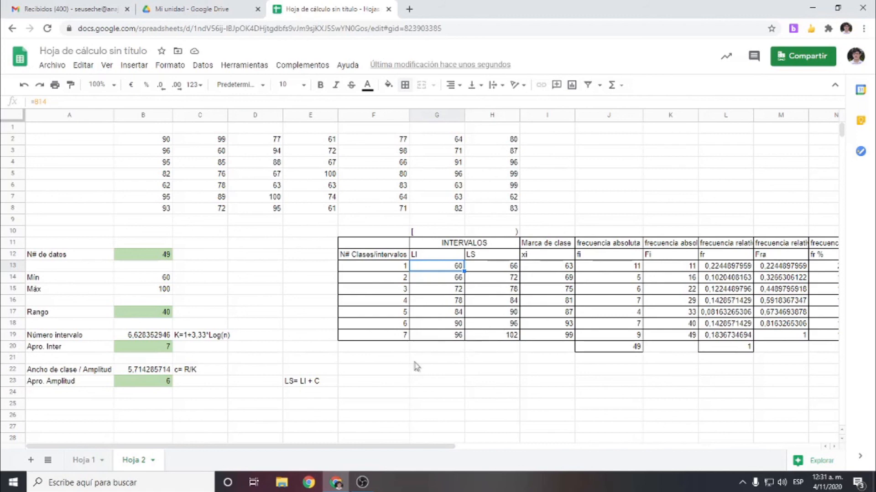
{"action": "mouse_move", "coordinate": [361, 485]}
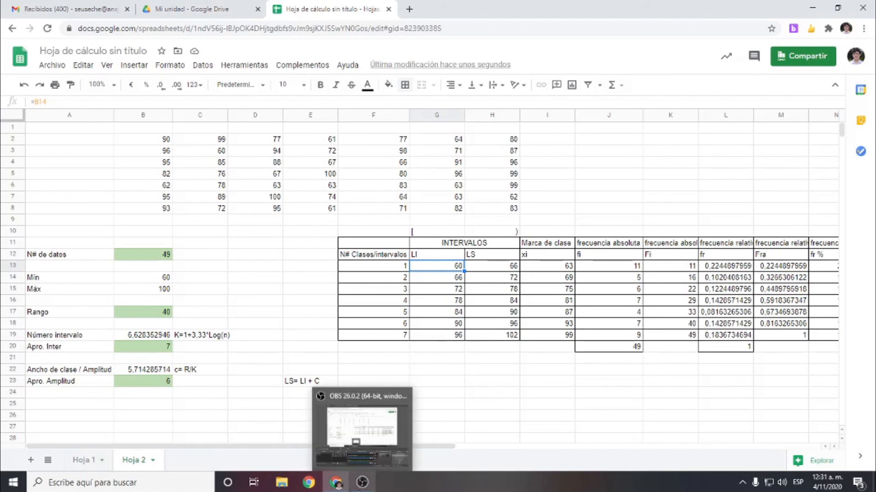
{"action": "left_click", "coordinate": [554, 409]}
{"action": "left_click_drag", "start_coordinate": [413, 446], "coordinate": [364, 432]}
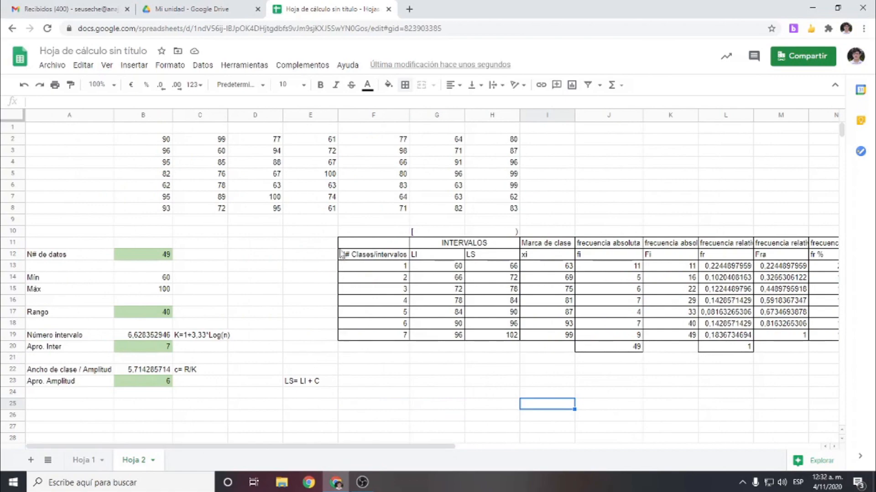